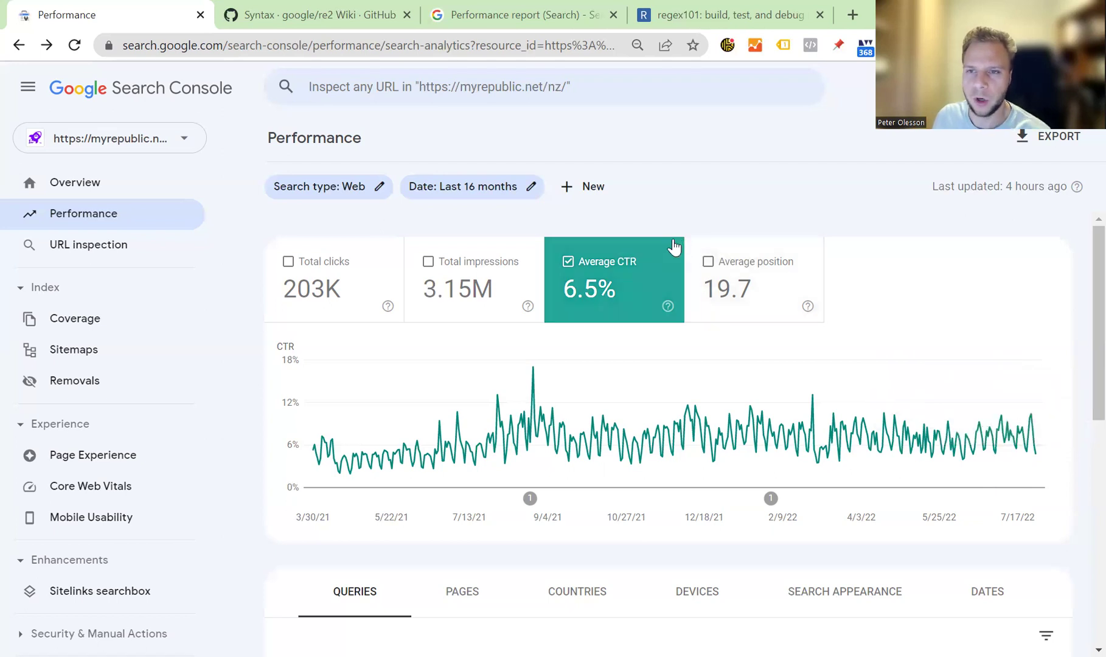
Step: Start a new Query filter and switch its type to Custom (regex)
{"action": "left_click", "coordinate": [602, 190]}
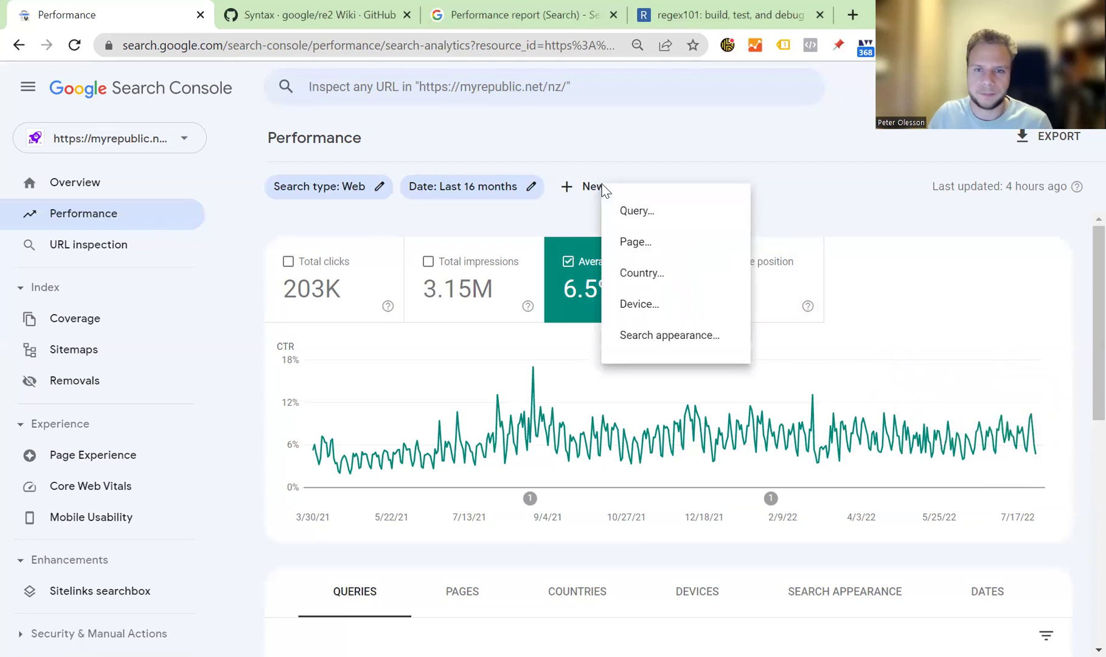
{"action": "left_click", "coordinate": [640, 218]}
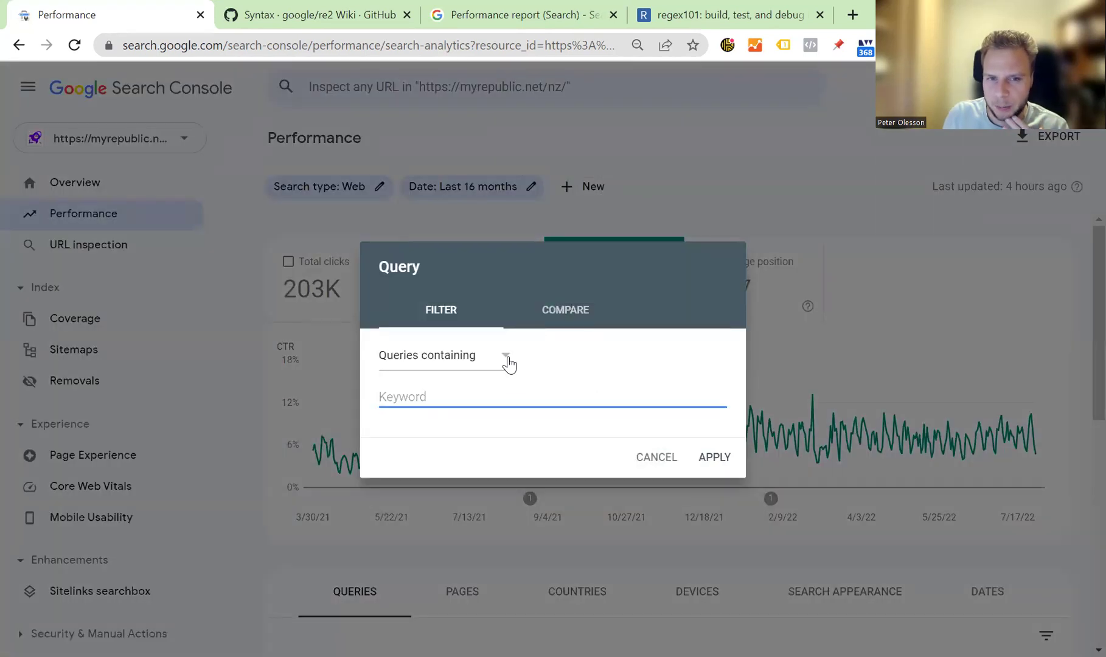
{"action": "left_click", "coordinate": [507, 362]}
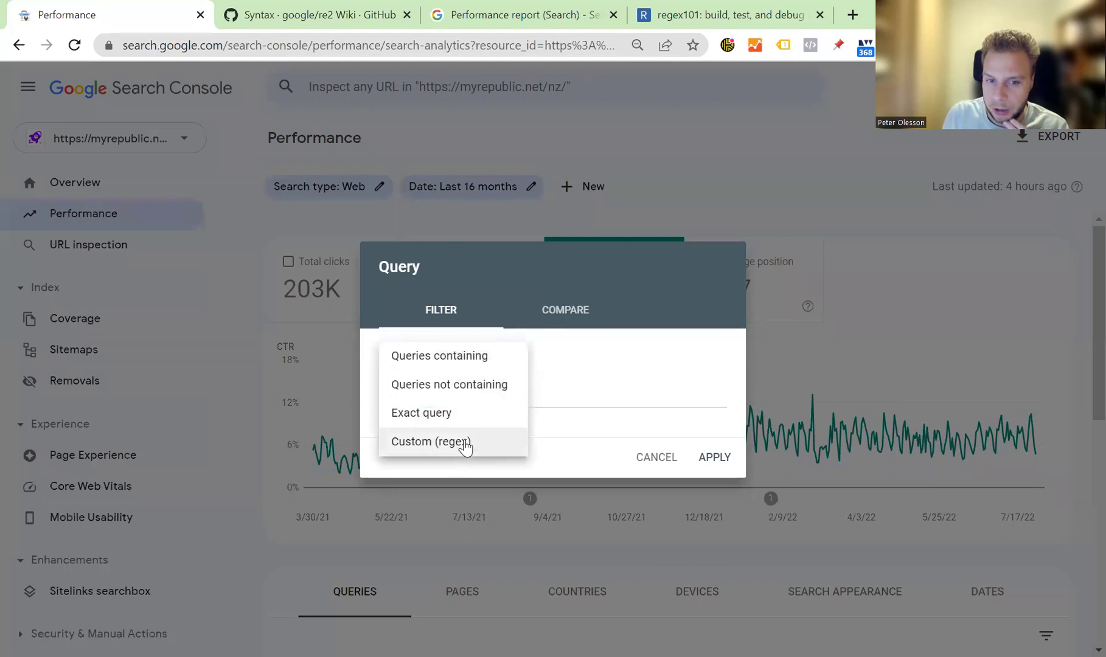
{"action": "left_click", "coordinate": [465, 443]}
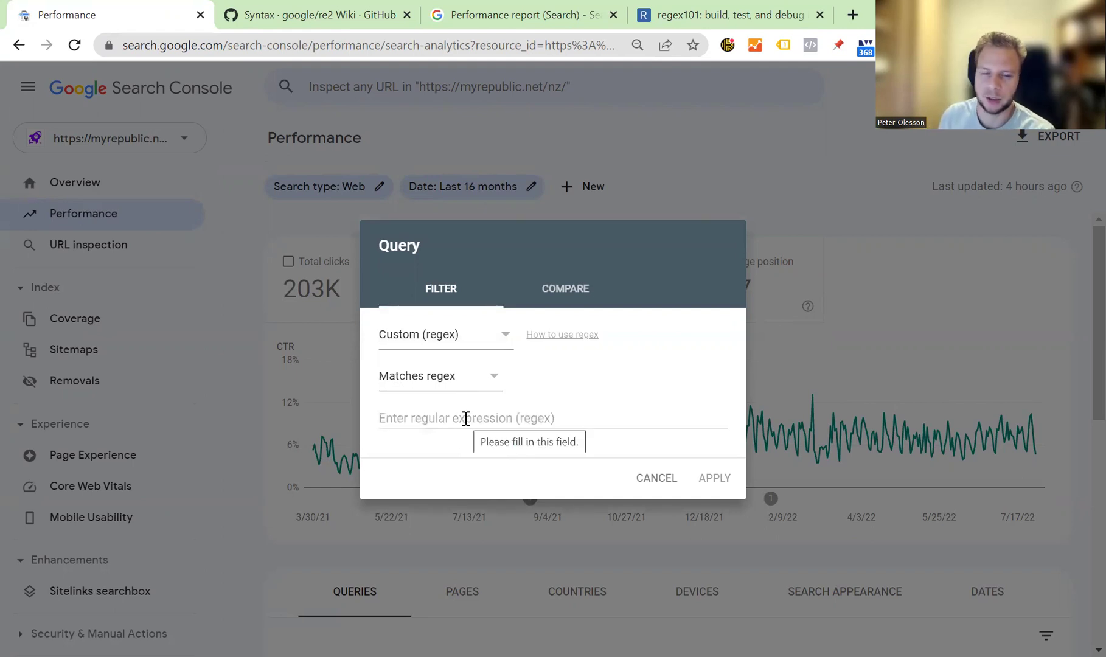
Step: Keep the Matches regex option and place the cursor in the empty expression field
{"action": "left_click", "coordinate": [477, 376]}
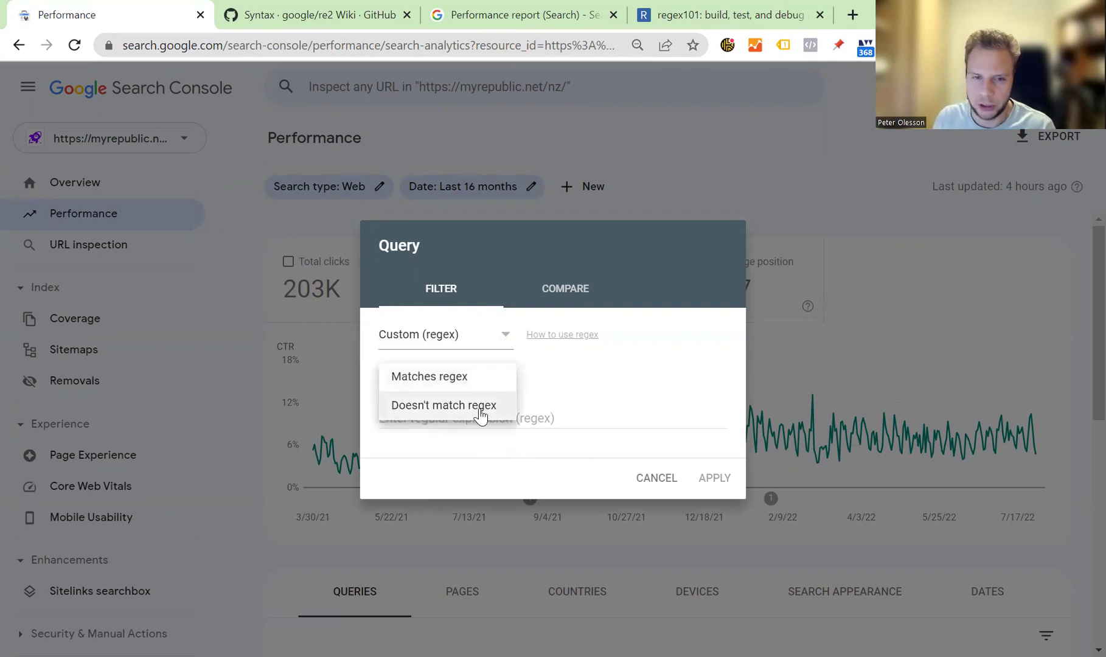
{"action": "left_click", "coordinate": [539, 390]}
{"action": "left_click", "coordinate": [477, 380]}
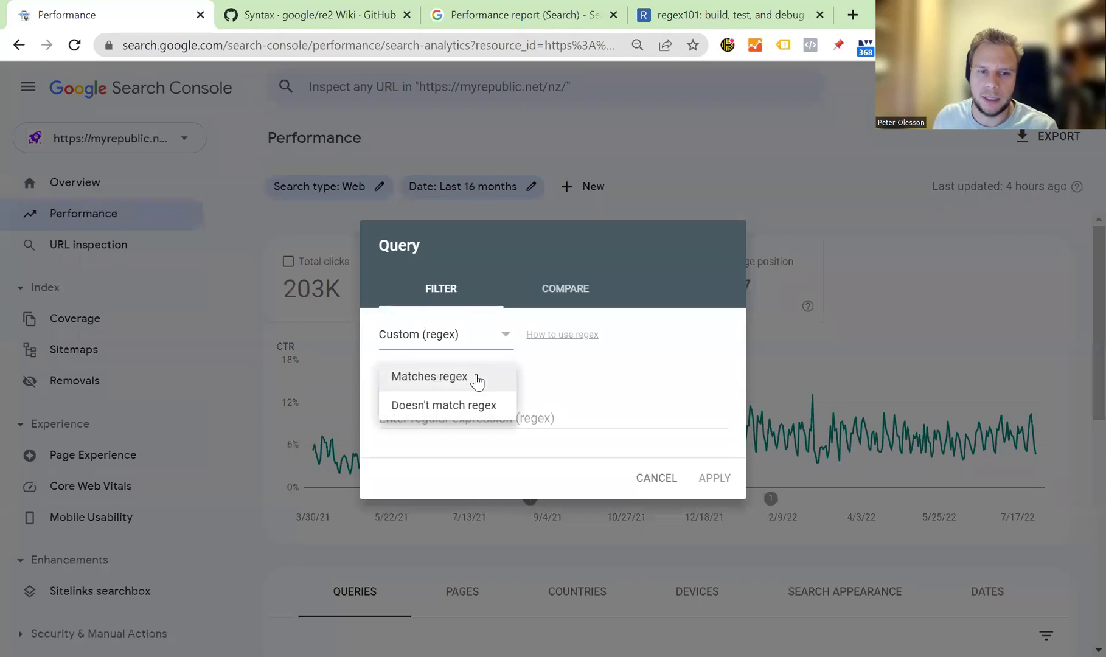
{"action": "left_click", "coordinate": [467, 380]}
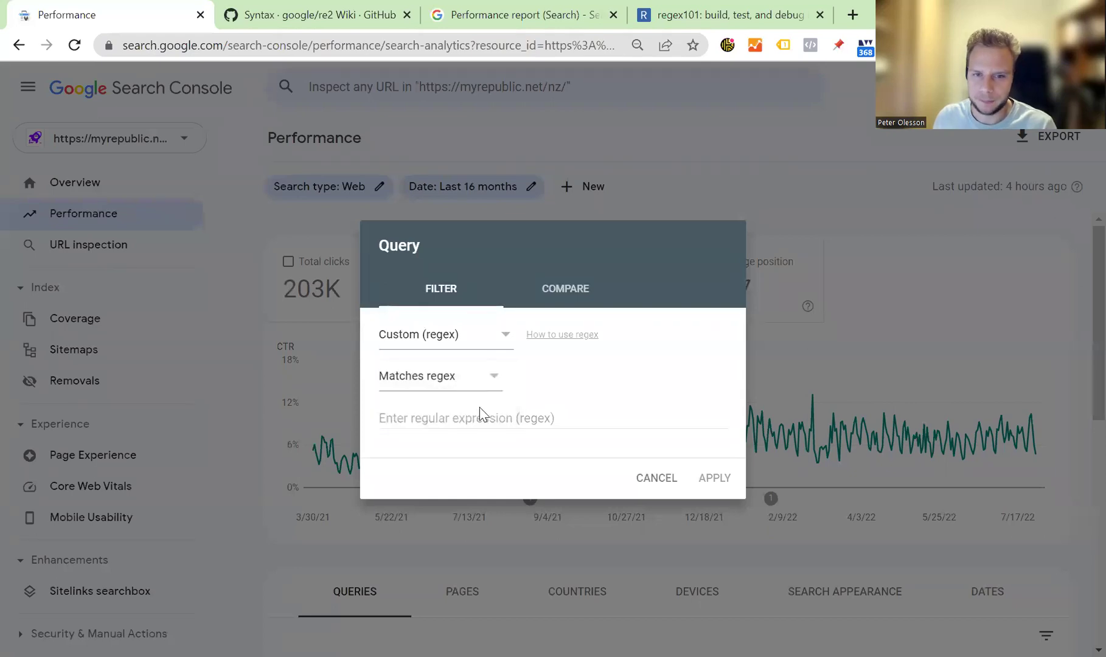
{"action": "left_click", "coordinate": [485, 419]}
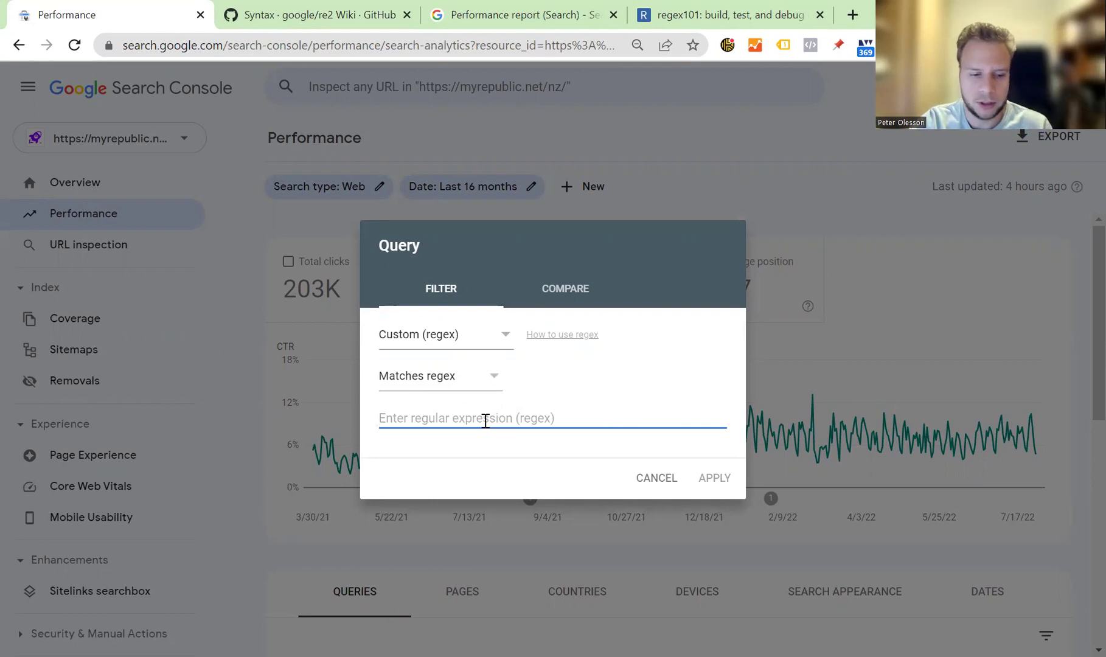
Step: Apply the ^internet regex and review the queries starting with 'internet', totalling 2.19K clicks
{"action": "type", "text": "^"}
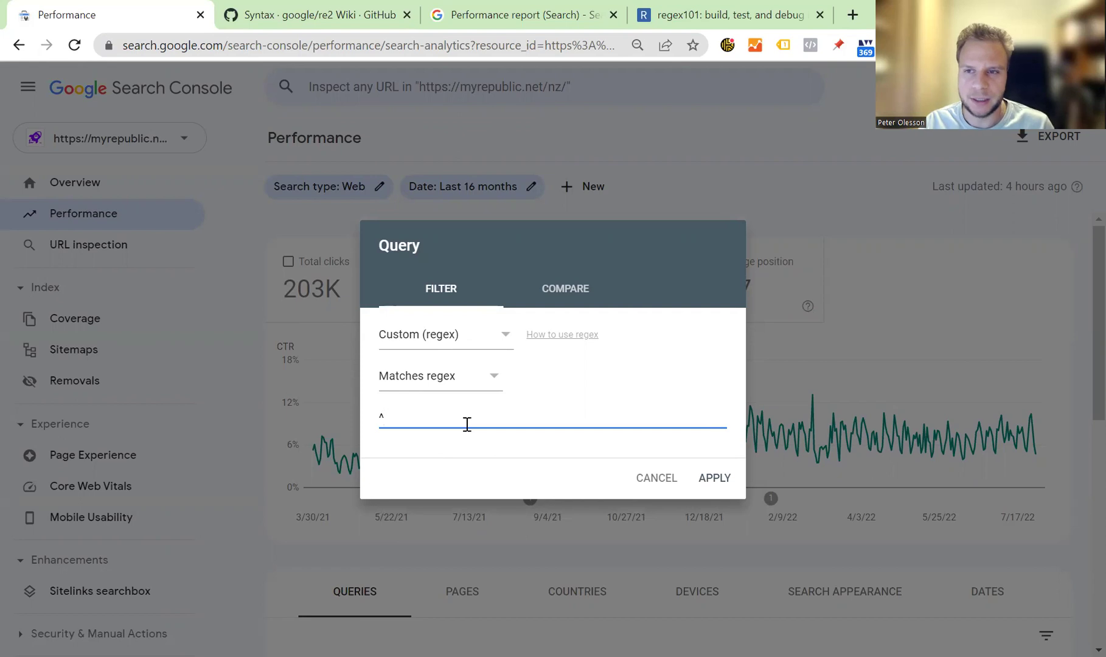
{"action": "type", "text": "in"}
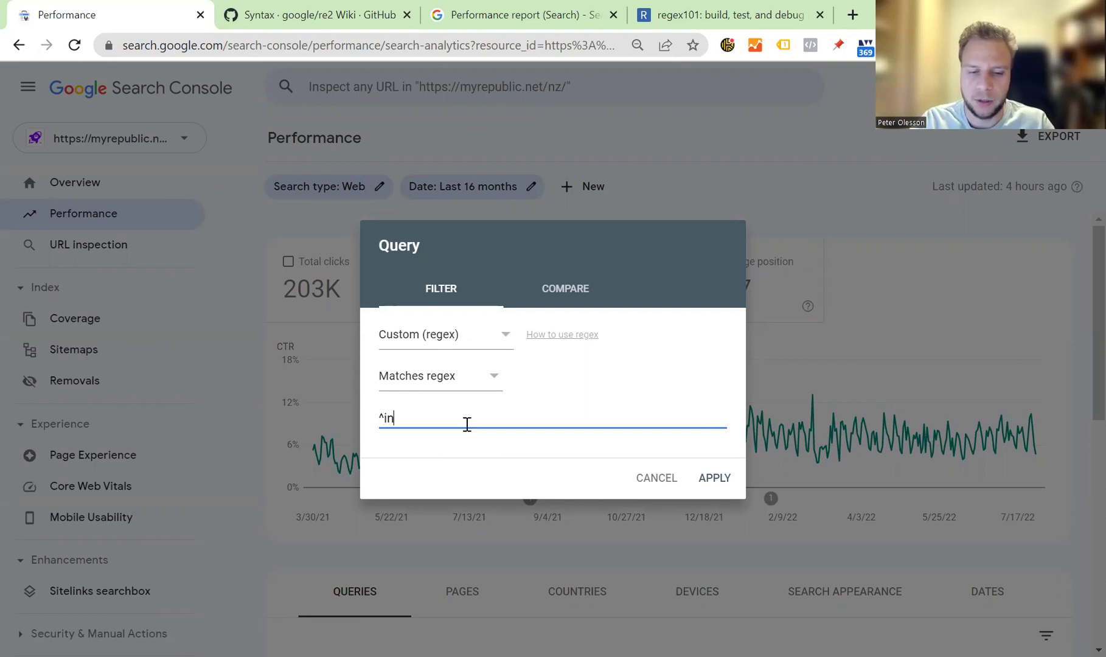
{"action": "type", "text": "ternet"}
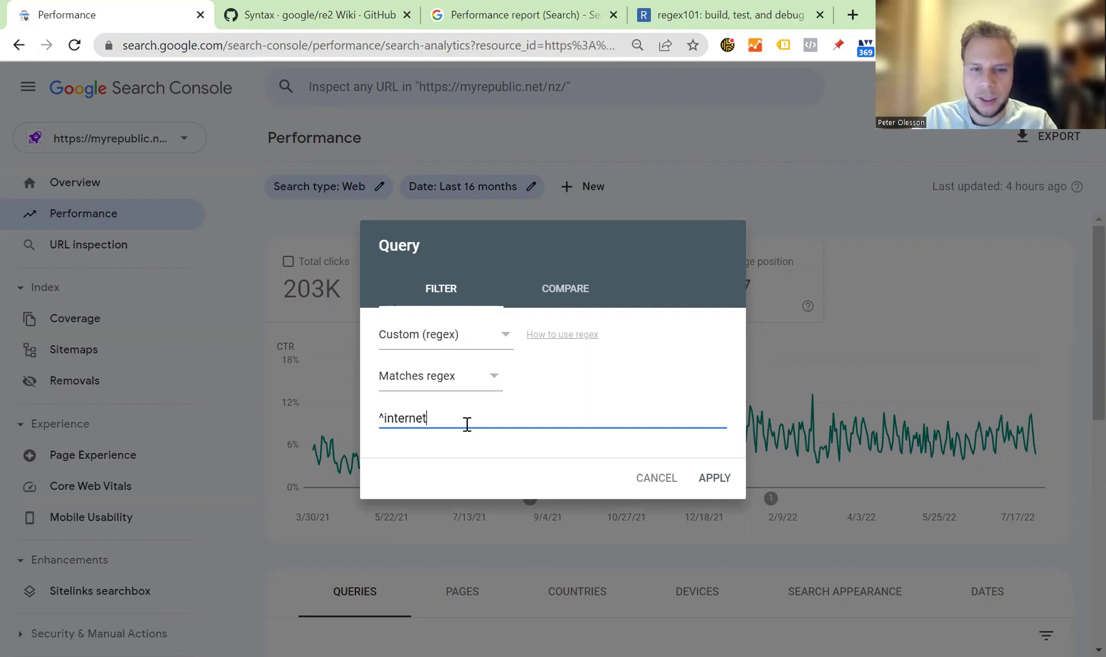
{"action": "left_click", "coordinate": [716, 478]}
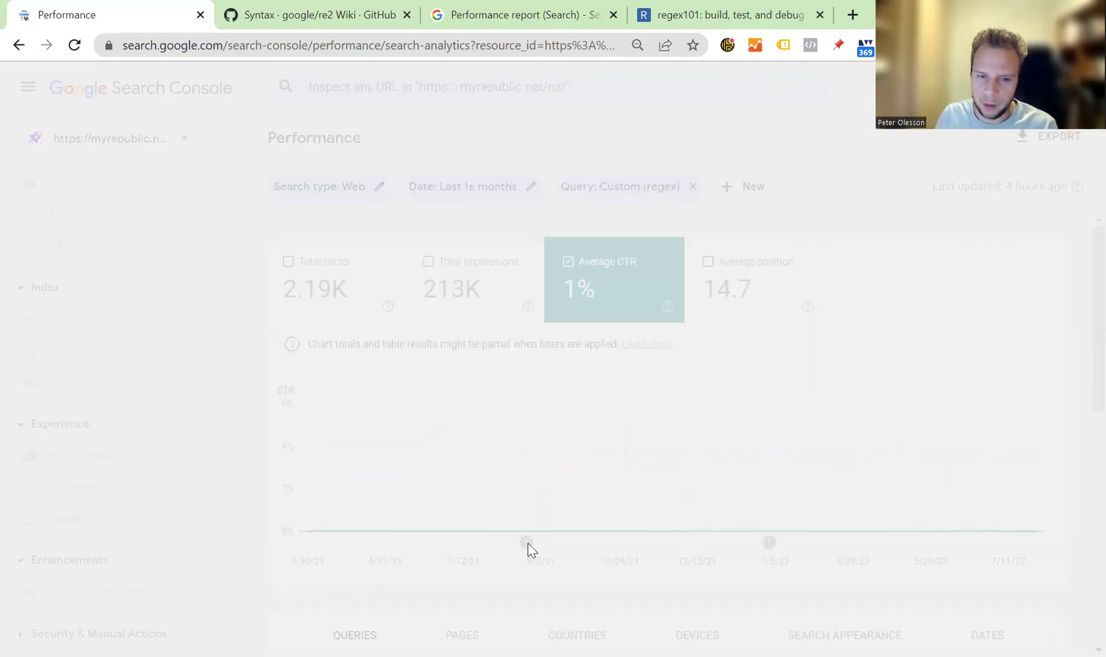
{"action": "scroll", "coordinate": [433, 487], "scroll_direction": "down", "scroll_amount": 5}
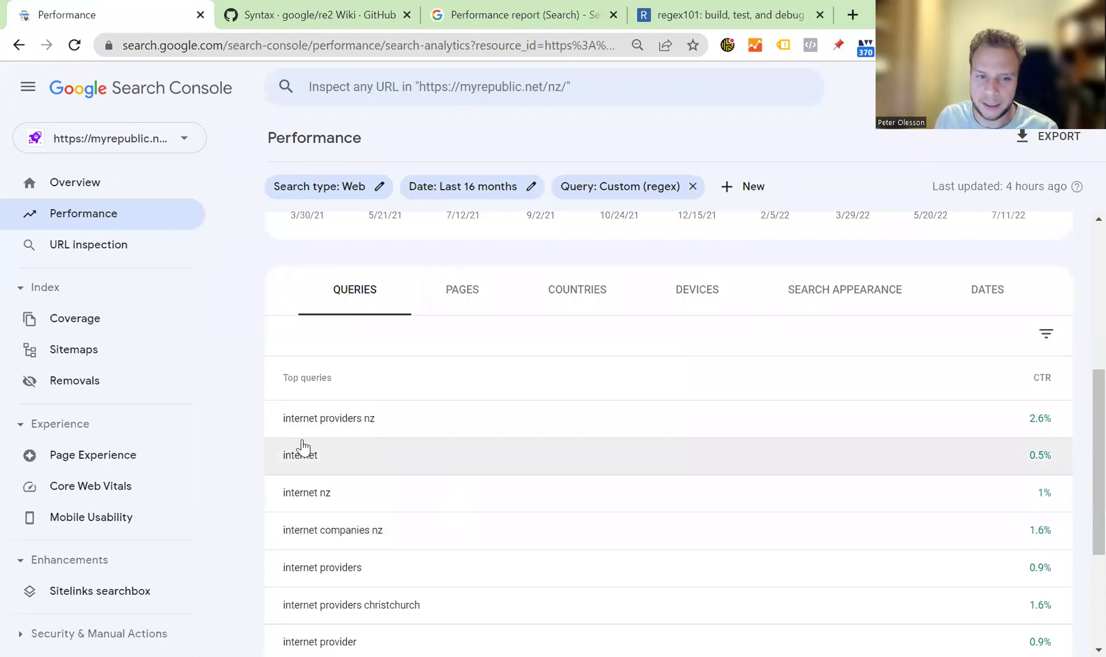
{"action": "scroll", "coordinate": [300, 450], "scroll_direction": "down", "scroll_amount": 3}
{"action": "scroll", "coordinate": [302, 460], "scroll_direction": "up", "scroll_amount": 5}
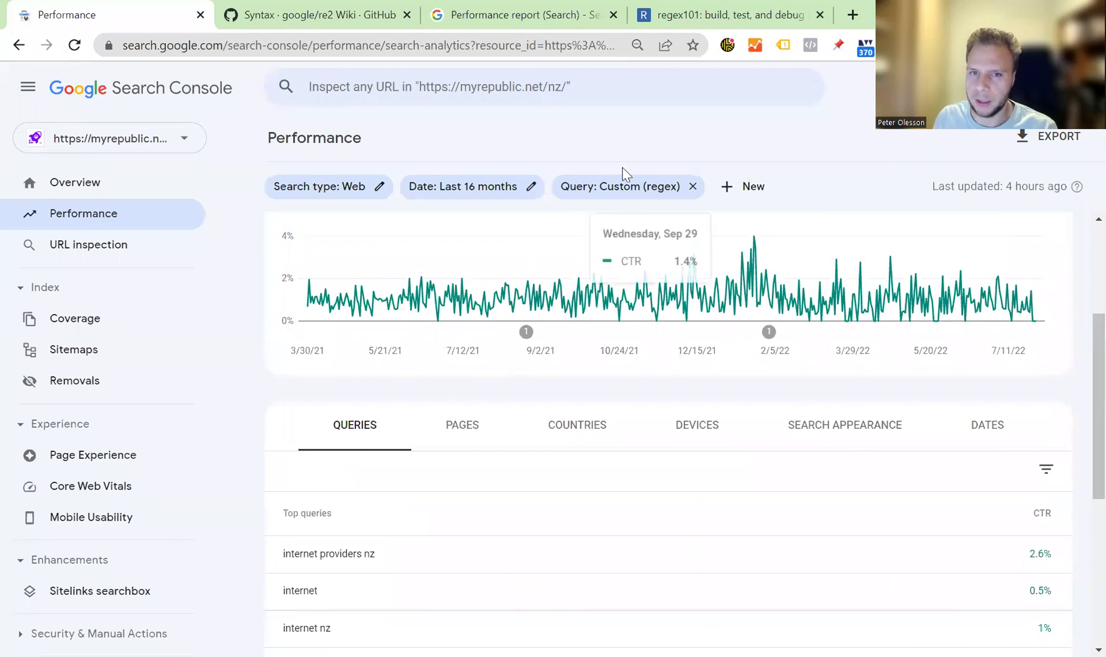
Step: Replace the regex with plans$ and review the results, led by 'my republic plans' at 25.4% CTR
{"action": "left_click", "coordinate": [622, 189]}
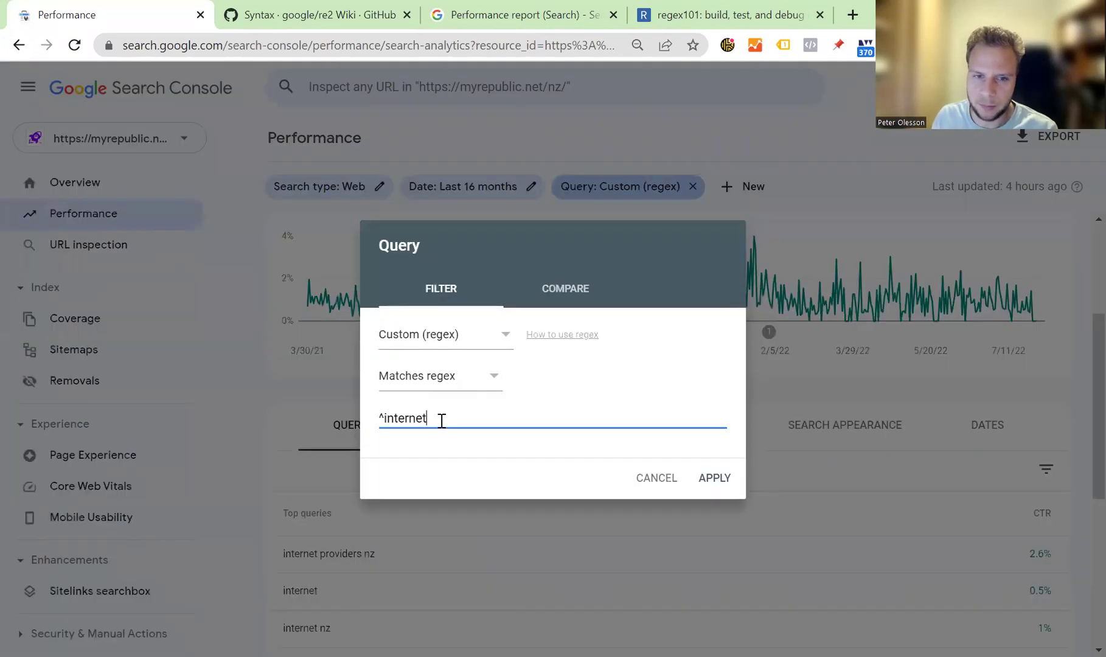
{"action": "key", "text": "BackSpace"}
{"action": "key", "text": "BackSpace"}
{"action": "key", "text": "BackSpace"}
{"action": "key", "text": "BackSpace"}
{"action": "key", "text": "BackSpace"}
{"action": "key", "text": "BackSpace"}
{"action": "key", "text": "BackSpace"}
{"action": "key", "text": "BackSpace"}
{"action": "key", "text": "BackSpace"}
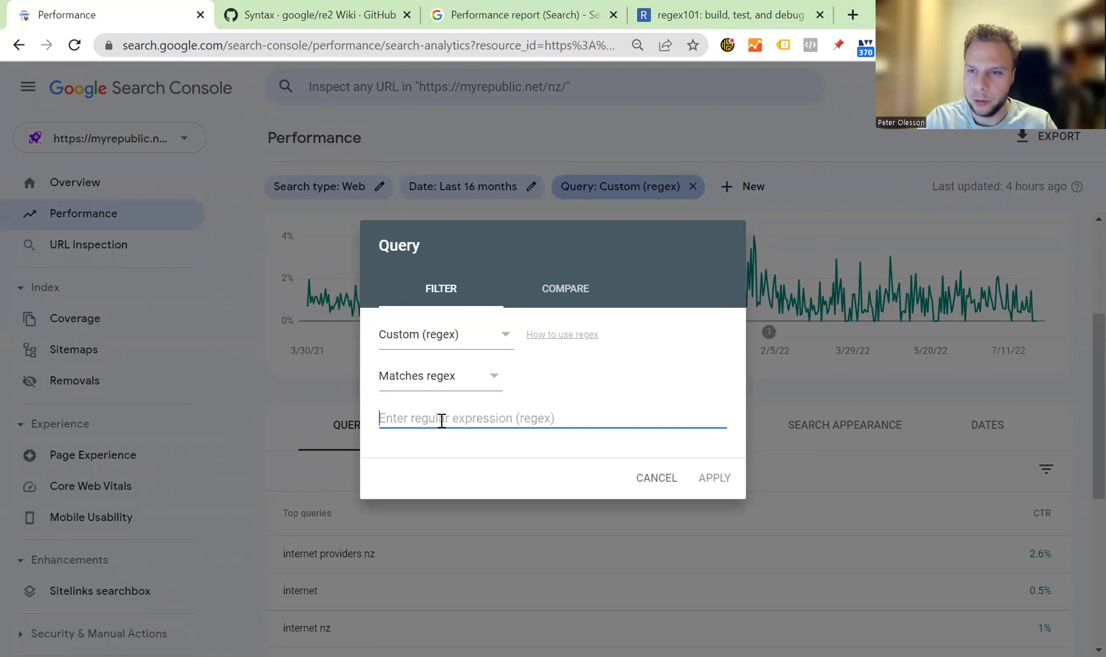
{"action": "type", "text": "plan"}
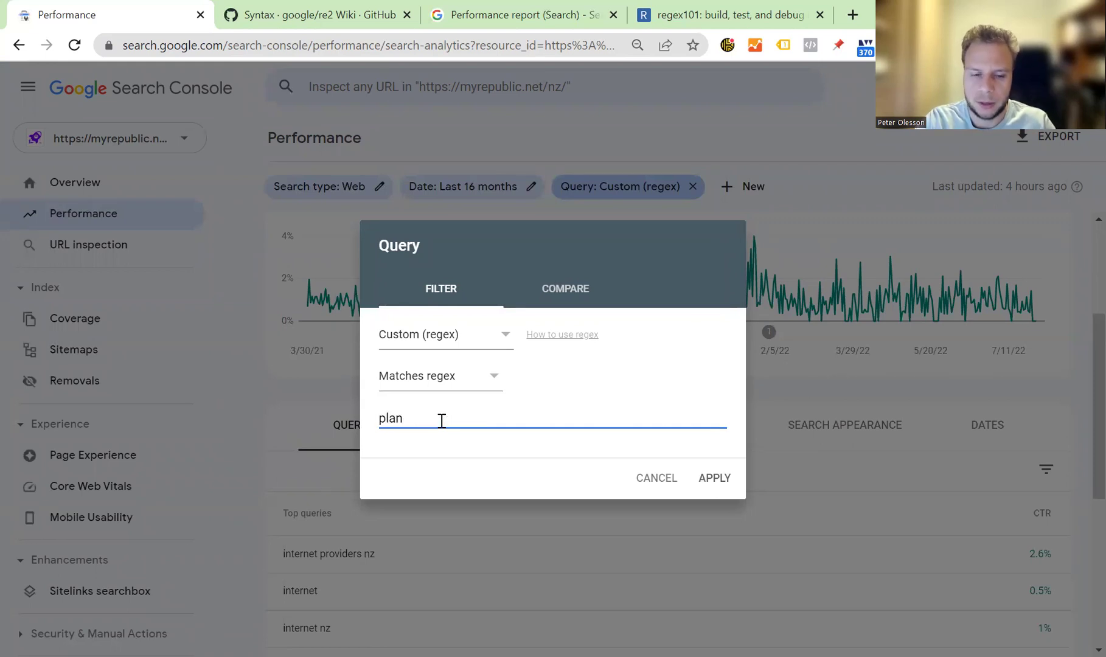
{"action": "type", "text": "s$"}
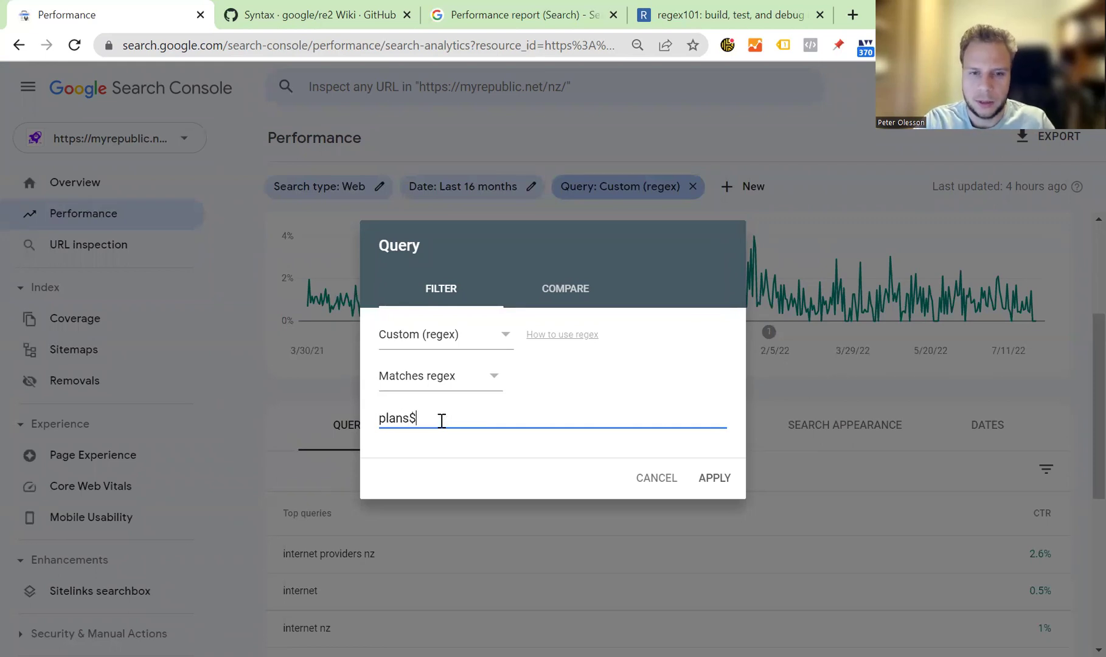
{"action": "left_click", "coordinate": [720, 479]}
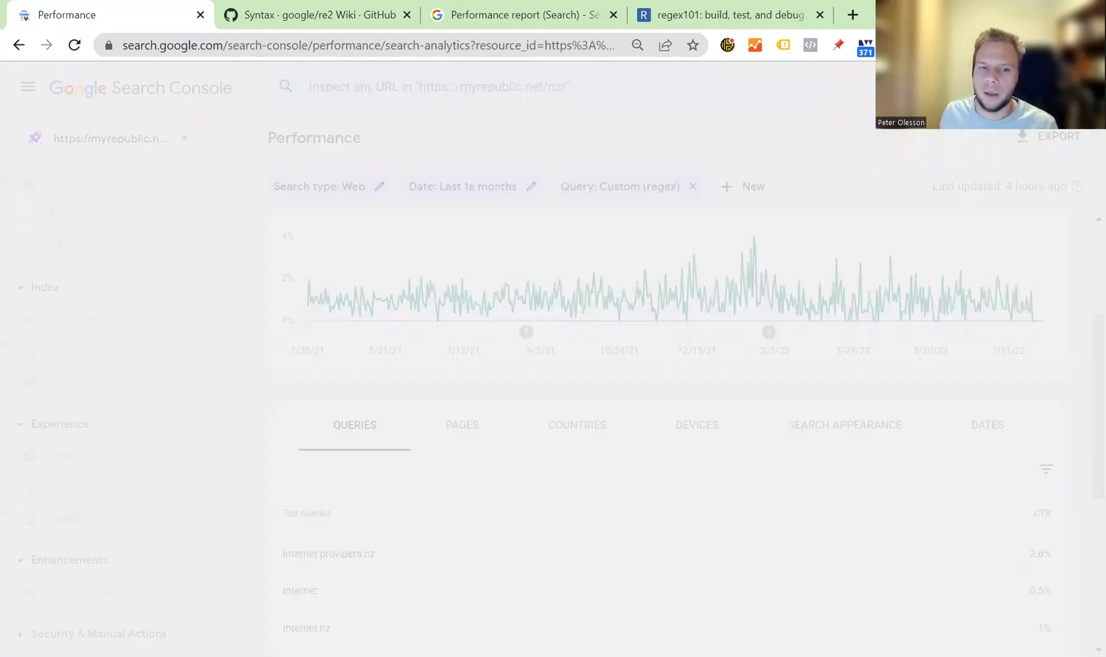
{"action": "scroll", "coordinate": [700, 438], "scroll_direction": "down", "scroll_amount": 4}
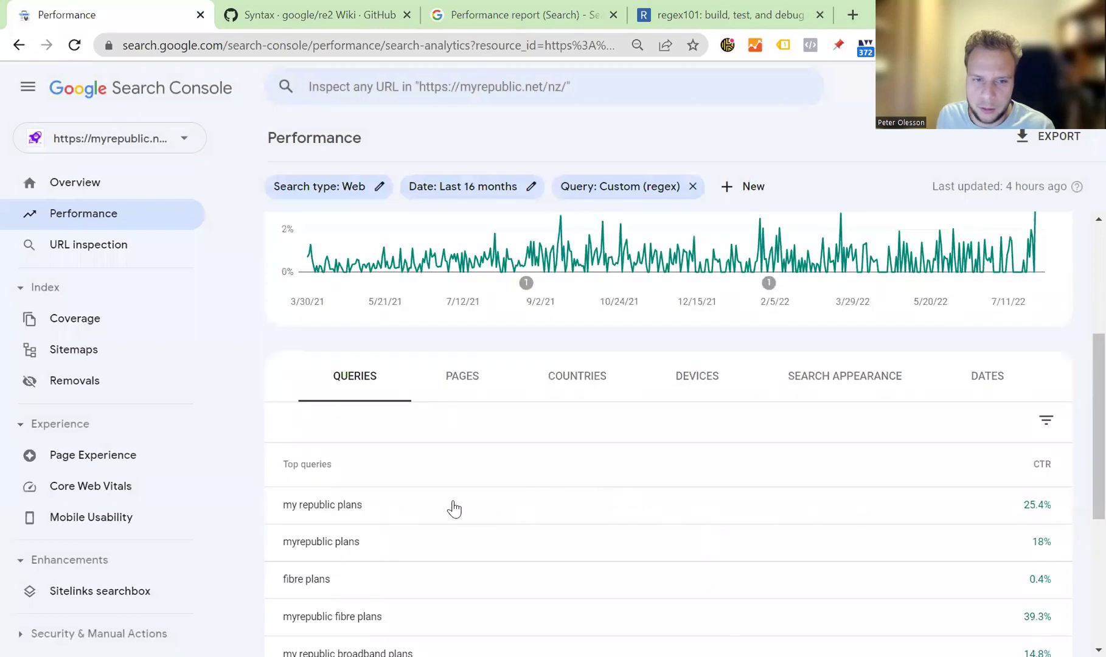
{"action": "scroll", "coordinate": [348, 587], "scroll_direction": "down", "scroll_amount": 1}
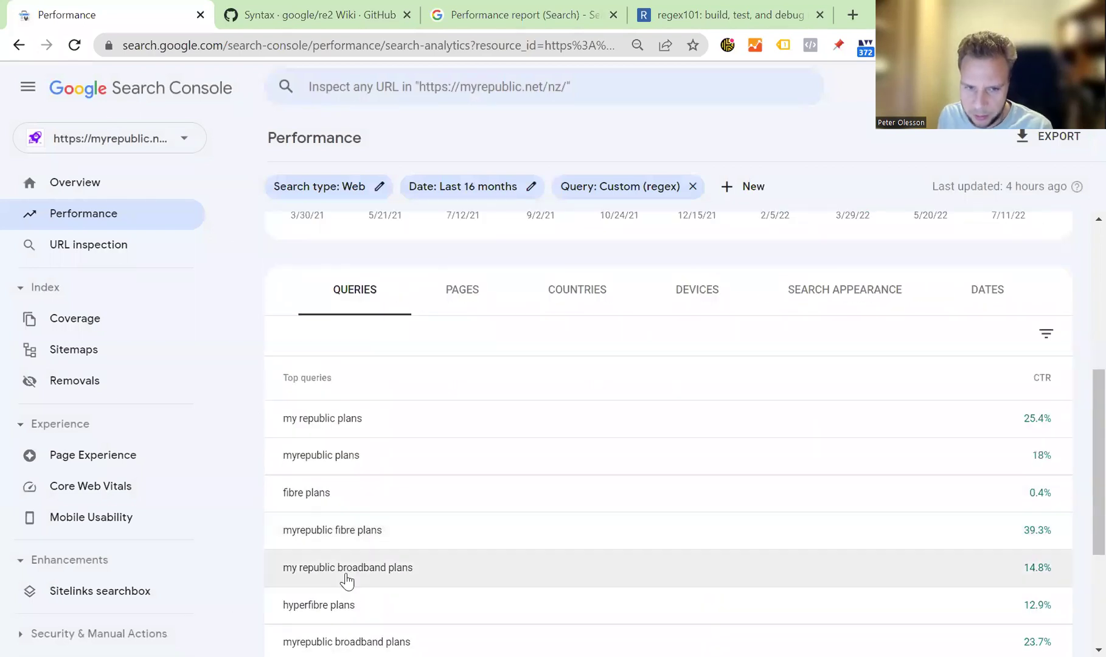
{"action": "scroll", "coordinate": [347, 581], "scroll_direction": "down", "scroll_amount": 1}
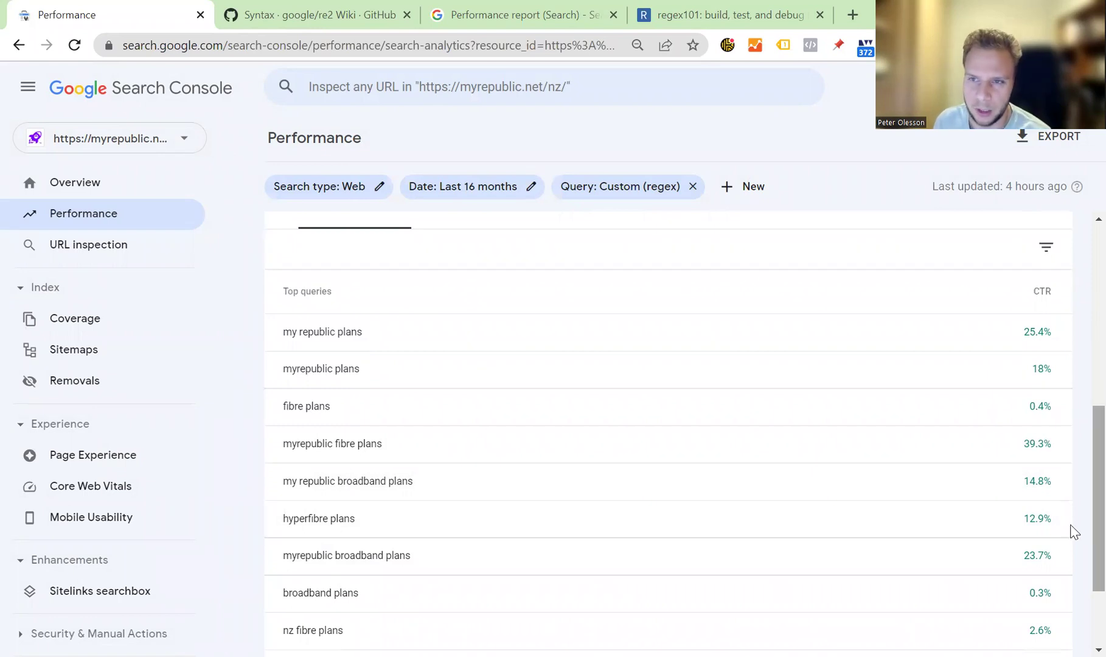
Step: Change the regex to internet|plans and review the results, led by 'myrepublic internet' at 32.9% CTR
{"action": "left_click", "coordinate": [635, 193]}
{"action": "left_click", "coordinate": [445, 425]}
{"action": "key", "text": "BackSpace"}
{"action": "key", "text": "BackSpace"}
{"action": "key", "text": "BackSpace"}
{"action": "key", "text": "BackSpace"}
{"action": "key", "text": "BackSpace"}
{"action": "key", "text": "BackSpace"}
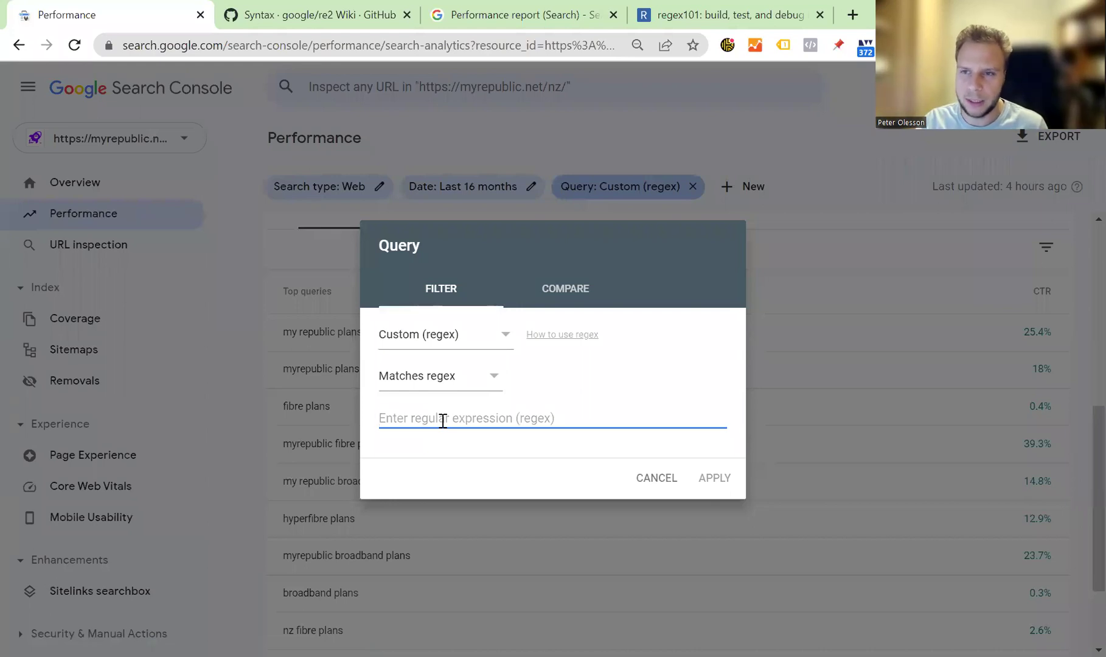
{"action": "type", "text": "in"}
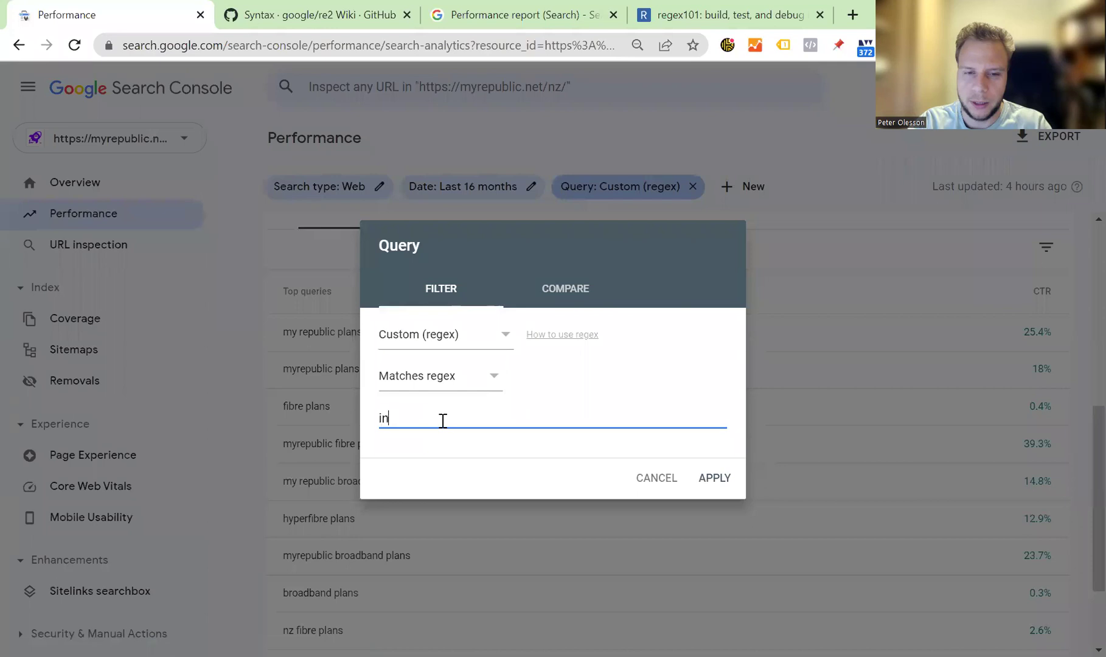
{"action": "type", "text": "ternet"}
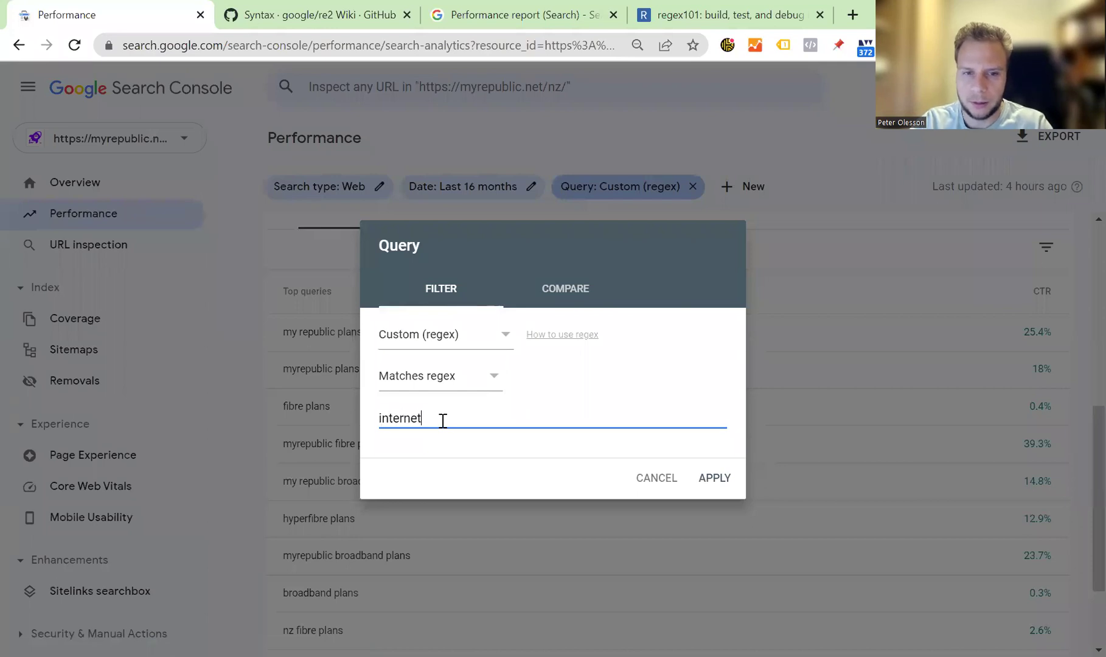
{"action": "type", "text": "|"}
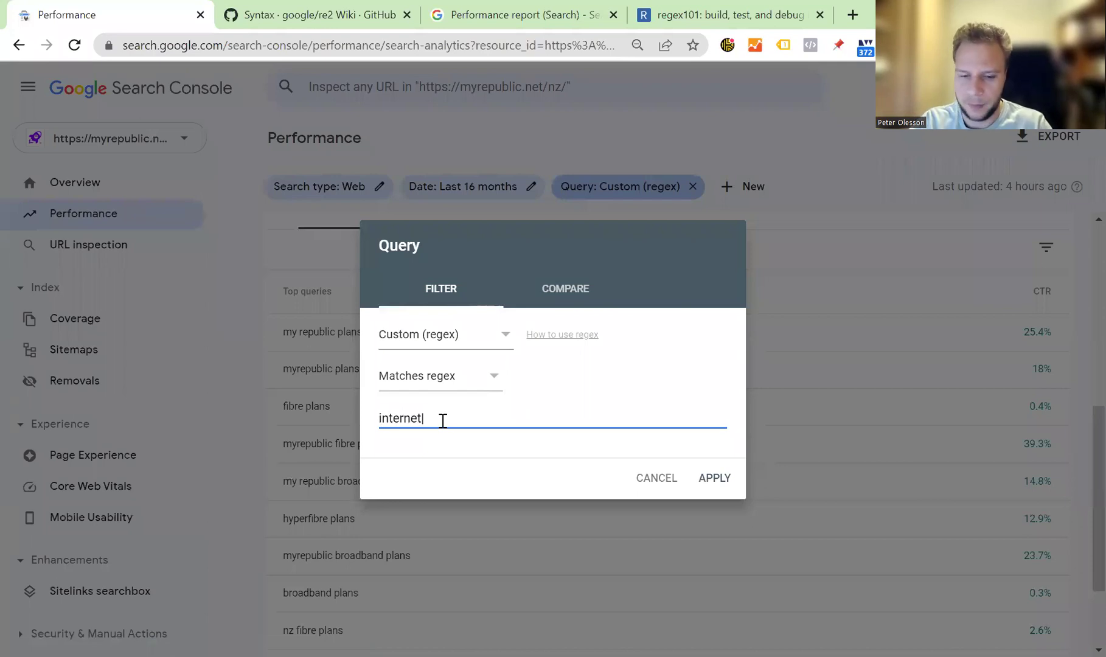
{"action": "type", "text": "plans"}
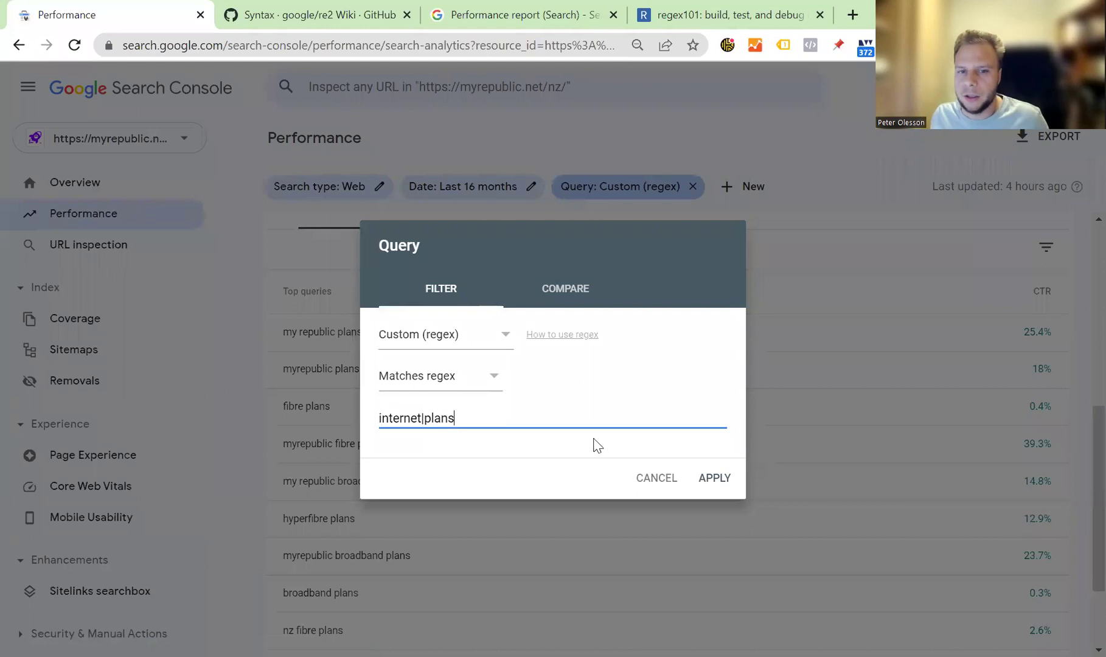
{"action": "left_click", "coordinate": [716, 478]}
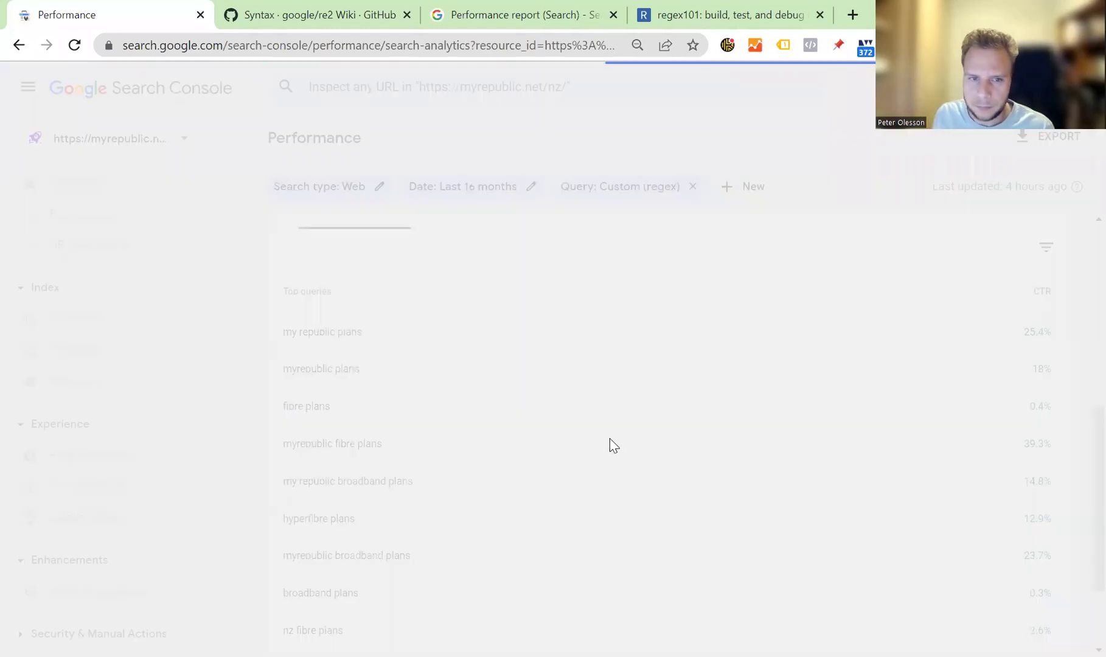
{"action": "scroll", "coordinate": [502, 420], "scroll_direction": "down", "scroll_amount": 6}
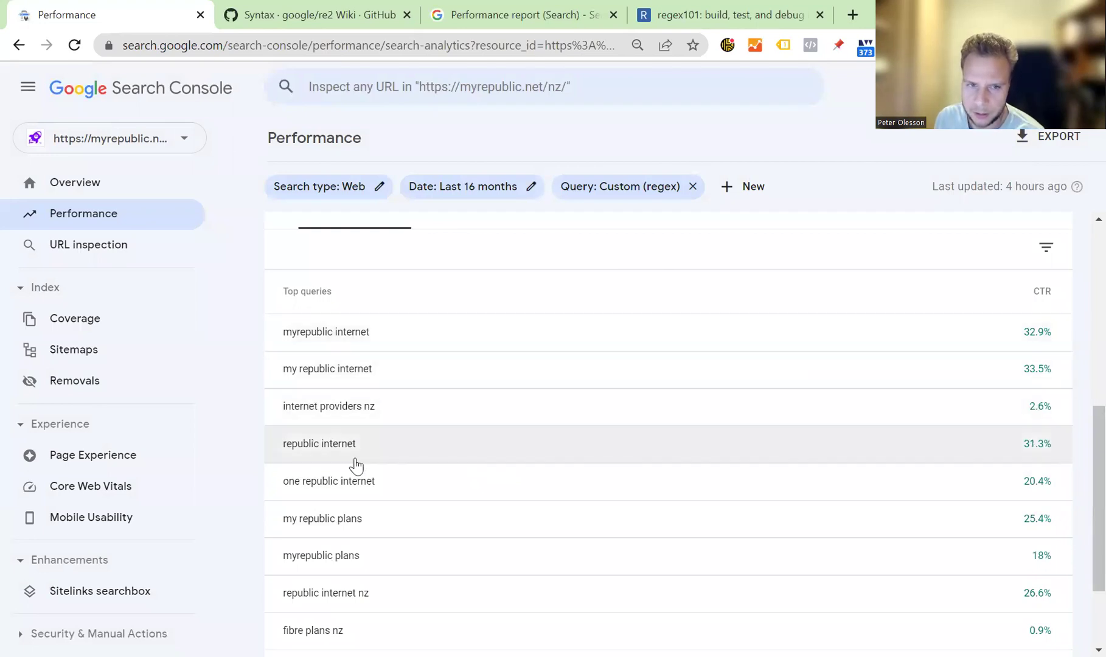
{"action": "scroll", "coordinate": [365, 483], "scroll_direction": "down", "scroll_amount": 2}
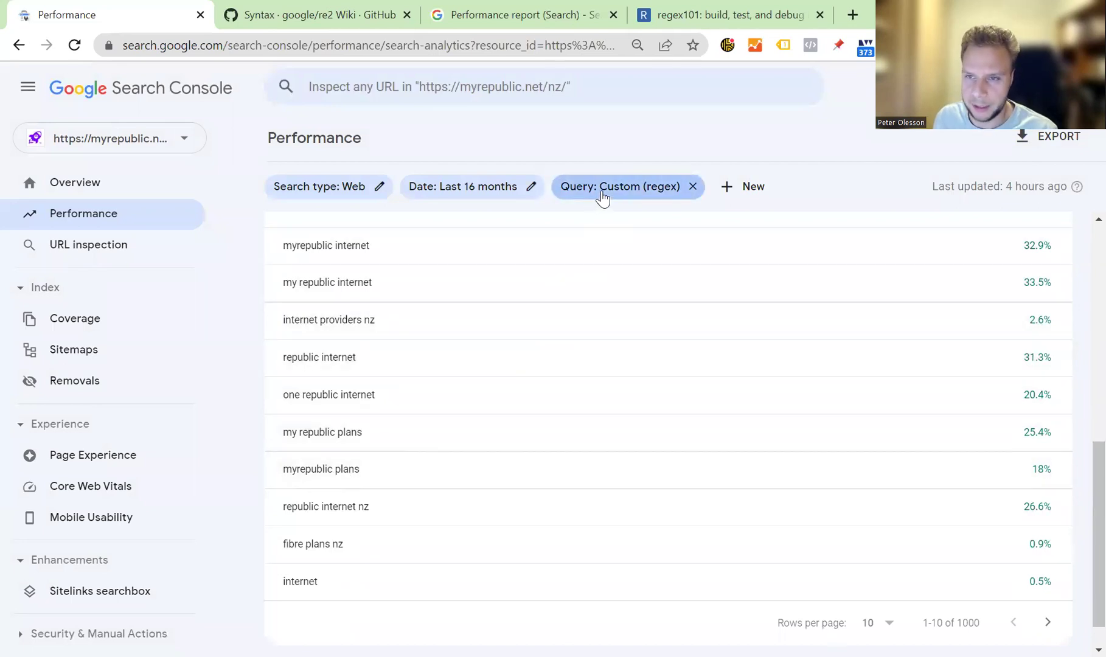
Step: Apply the regex .*internet plans.* and review the 251 matching queries
{"action": "left_click", "coordinate": [602, 190]}
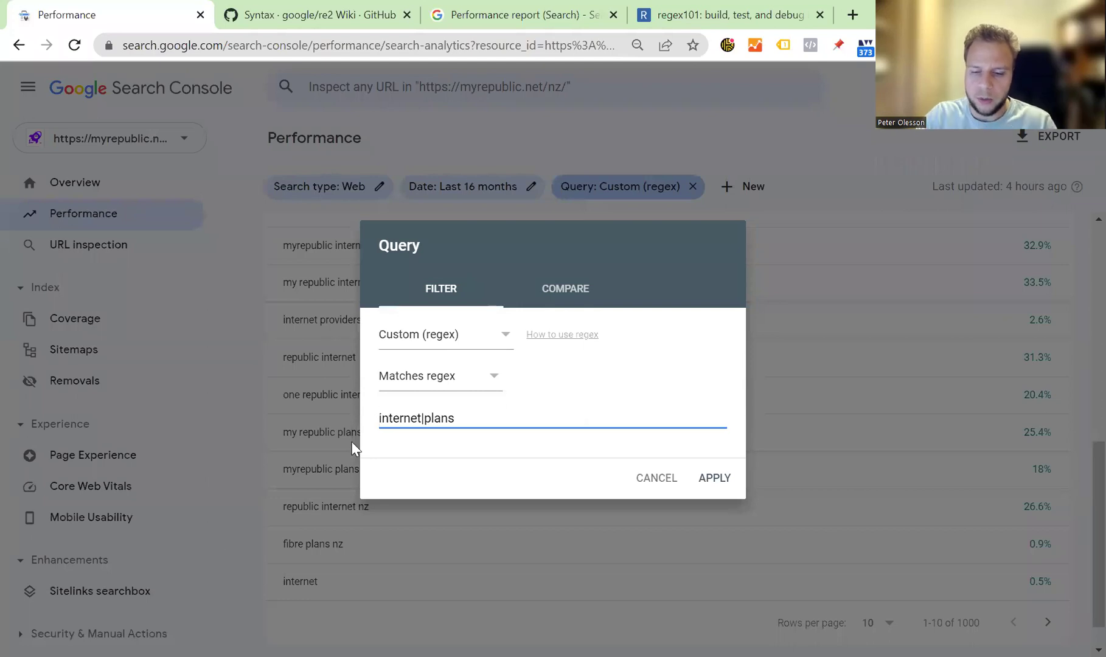
{"action": "type", "text": "."}
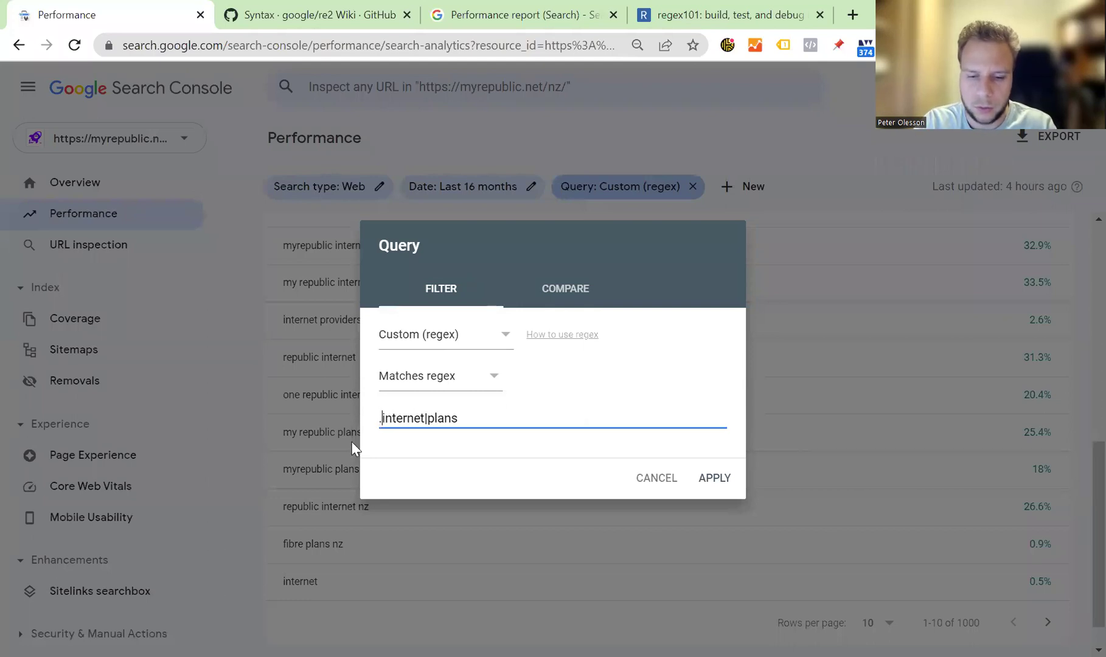
{"action": "type", "text": "*"}
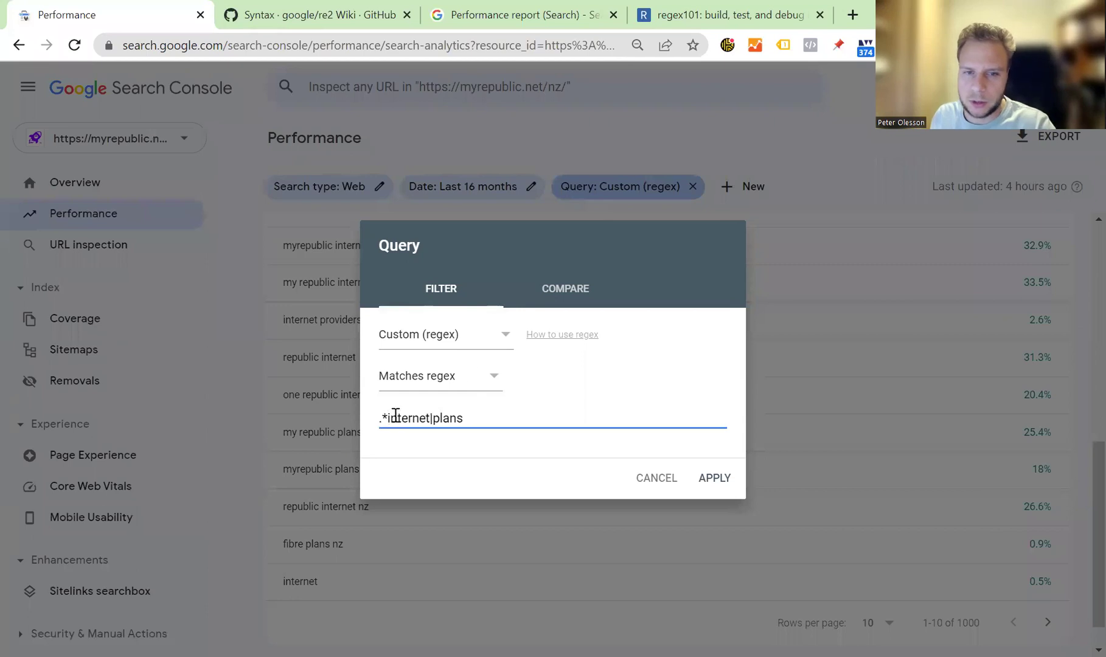
{"action": "left_click", "coordinate": [433, 419]}
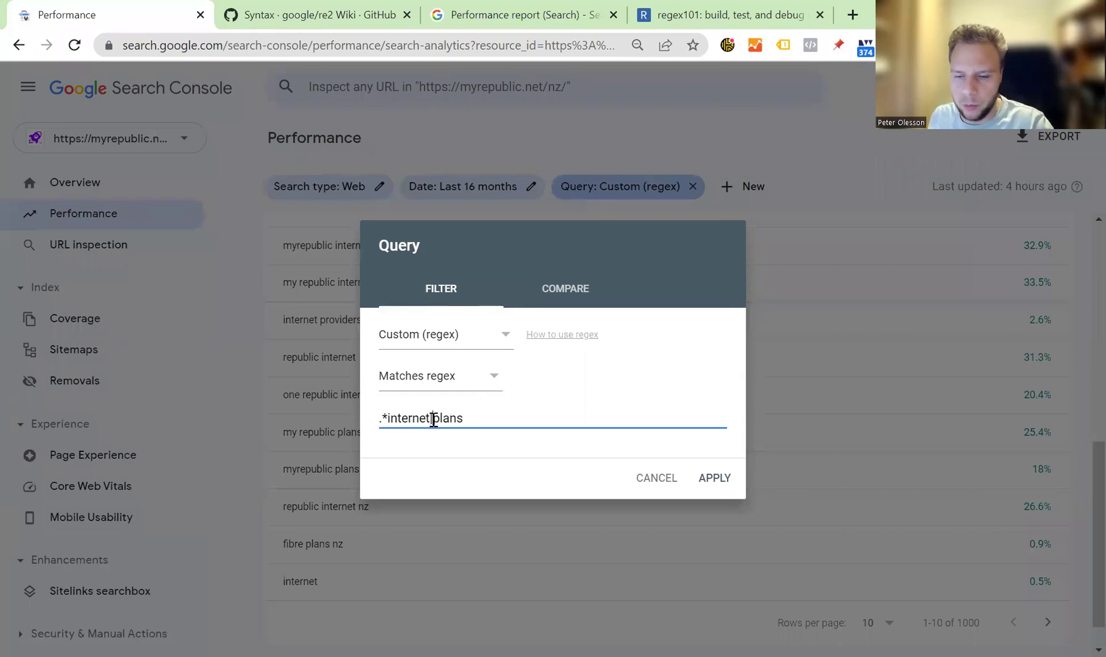
{"action": "key", "text": "BackSpace"}
{"action": "left_click", "coordinate": [484, 415]}
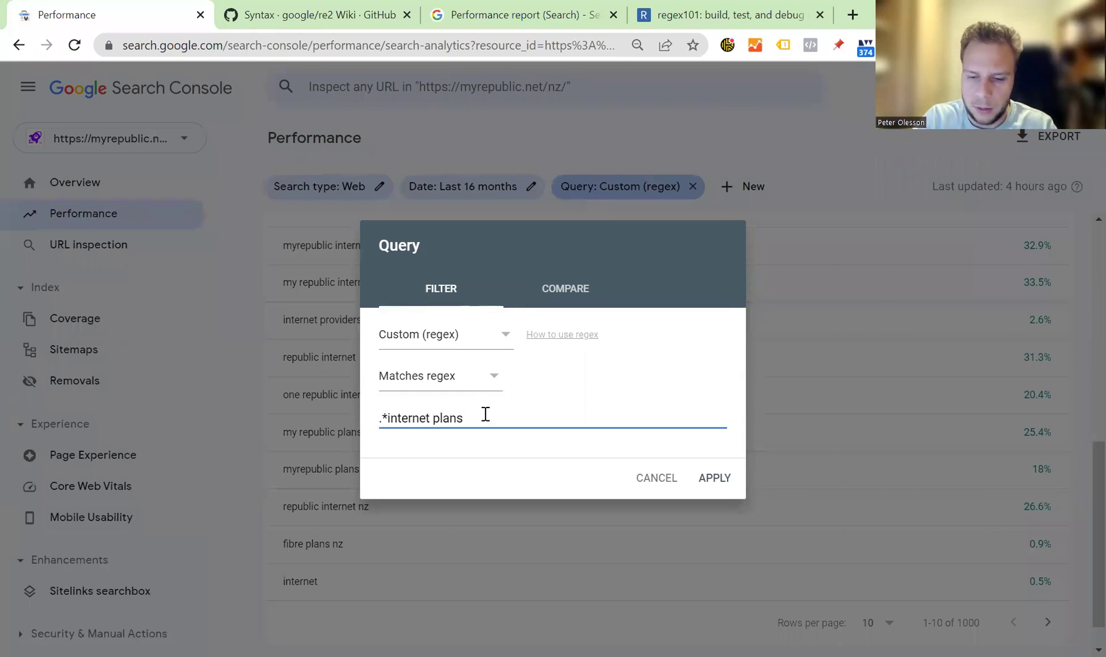
{"action": "type", "text": ".*"}
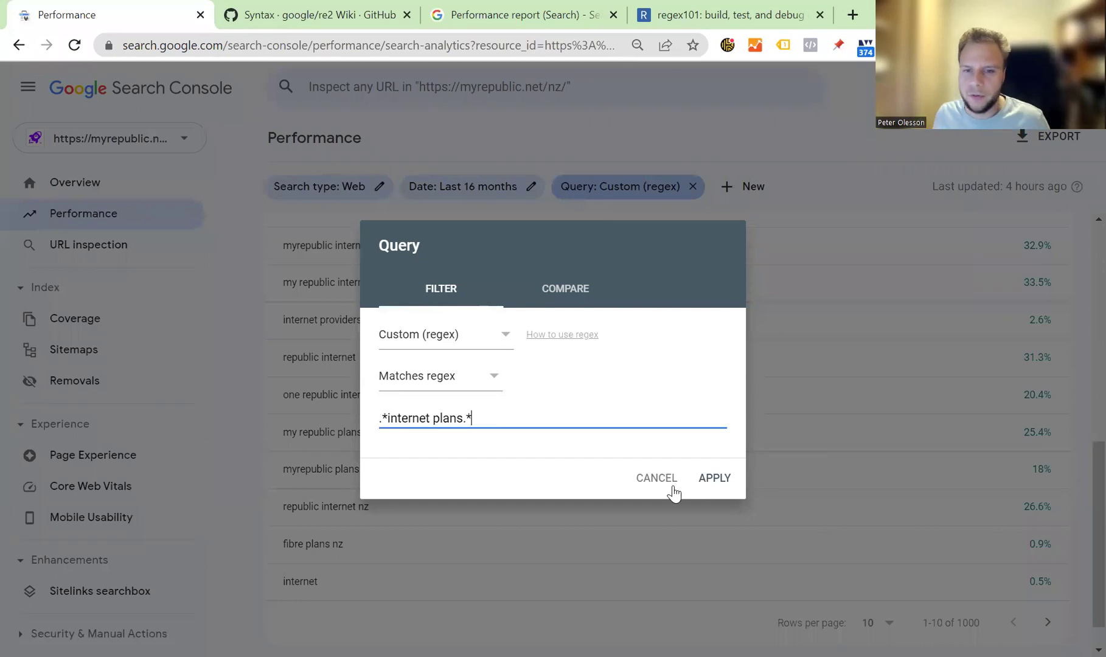
{"action": "left_click", "coordinate": [720, 479]}
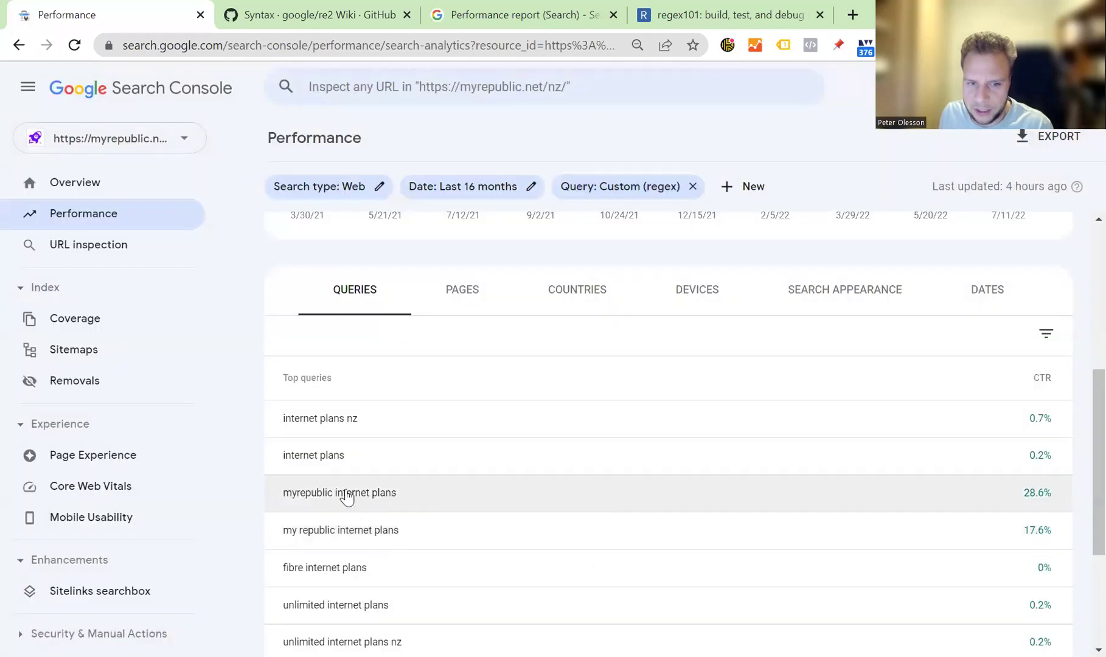
{"action": "scroll", "coordinate": [350, 579], "scroll_direction": "down", "scroll_amount": 1}
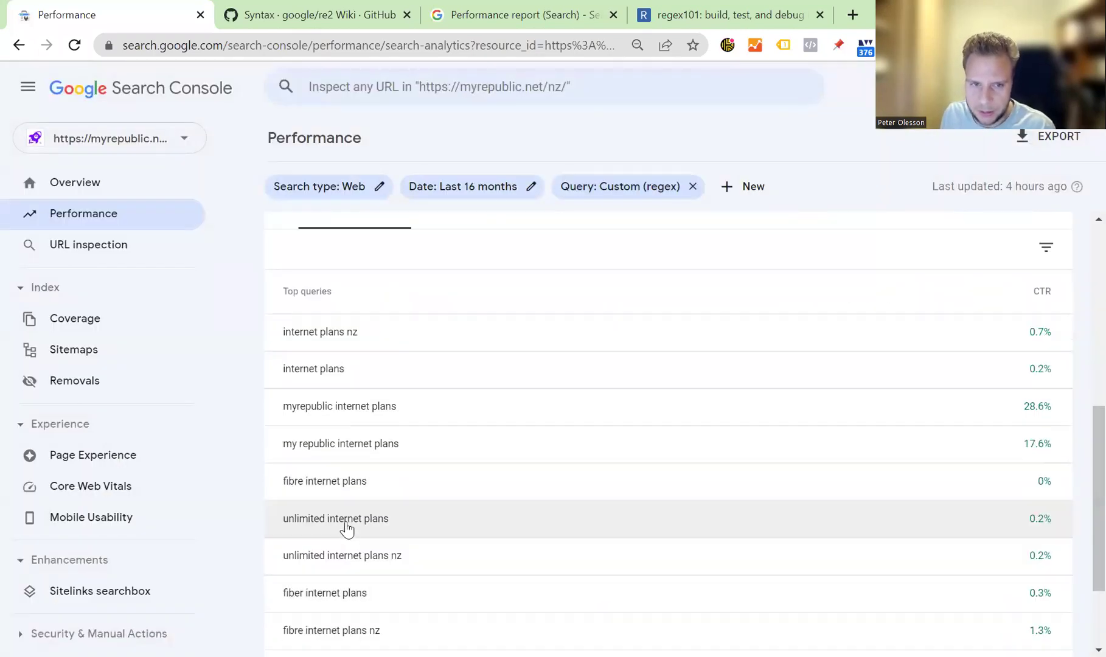
{"action": "scroll", "coordinate": [347, 530], "scroll_direction": "down", "scroll_amount": 1}
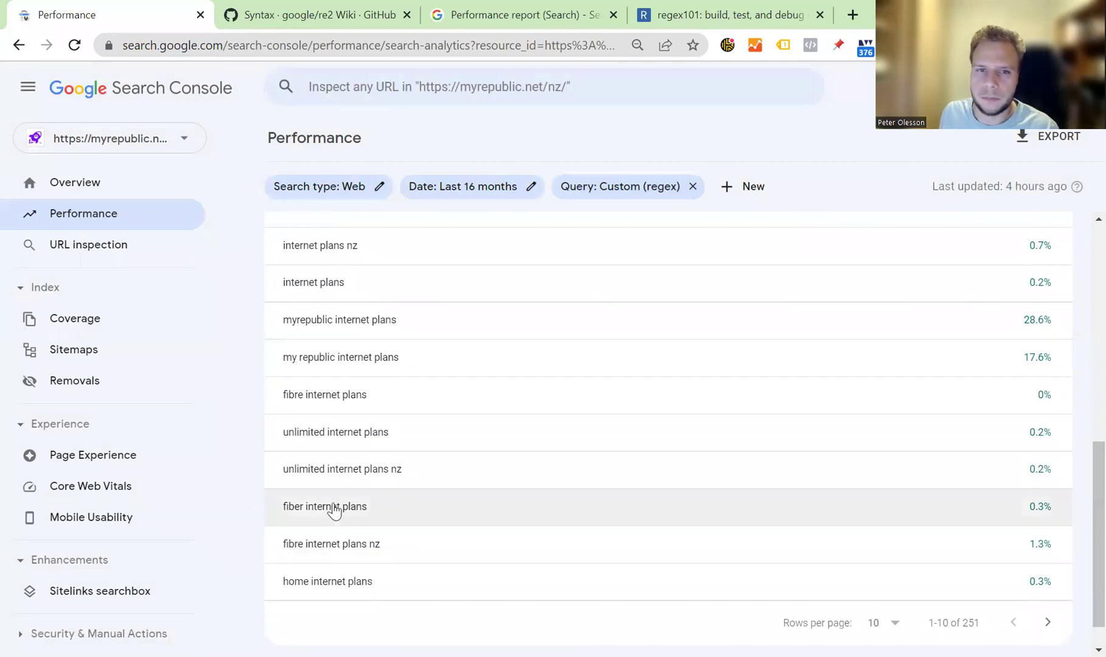
{"action": "scroll", "coordinate": [332, 509], "scroll_direction": "up", "scroll_amount": 5}
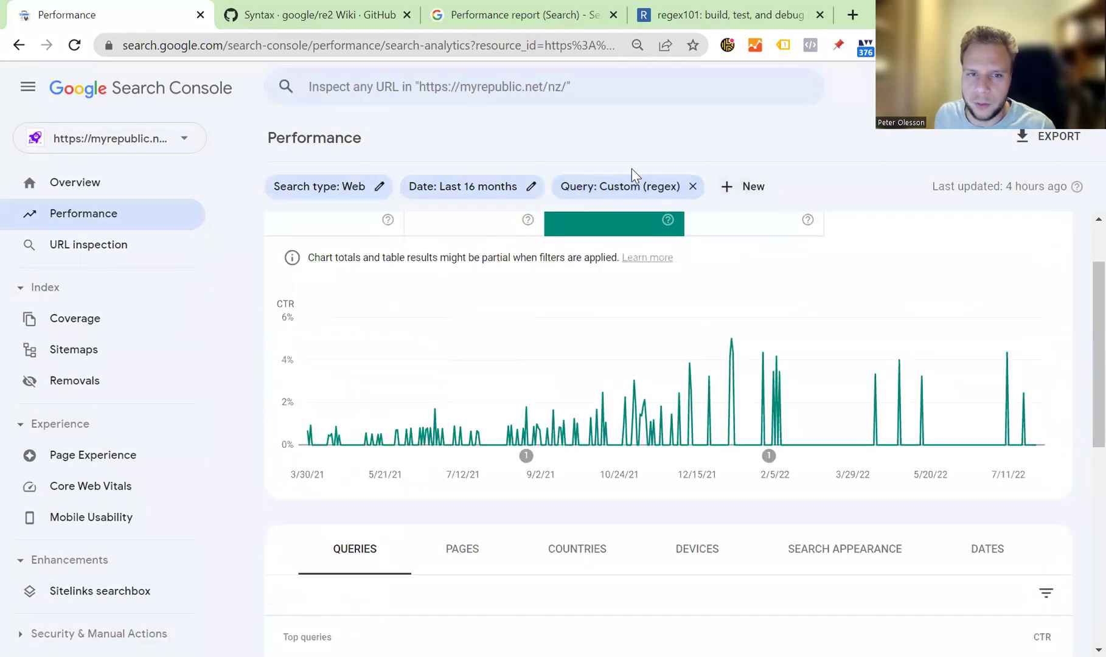
{"action": "scroll", "coordinate": [648, 231], "scroll_direction": "up", "scroll_amount": 1}
Step: Edit the regex to .*internet.* .*plans.* and apply it
{"action": "left_click", "coordinate": [647, 191]}
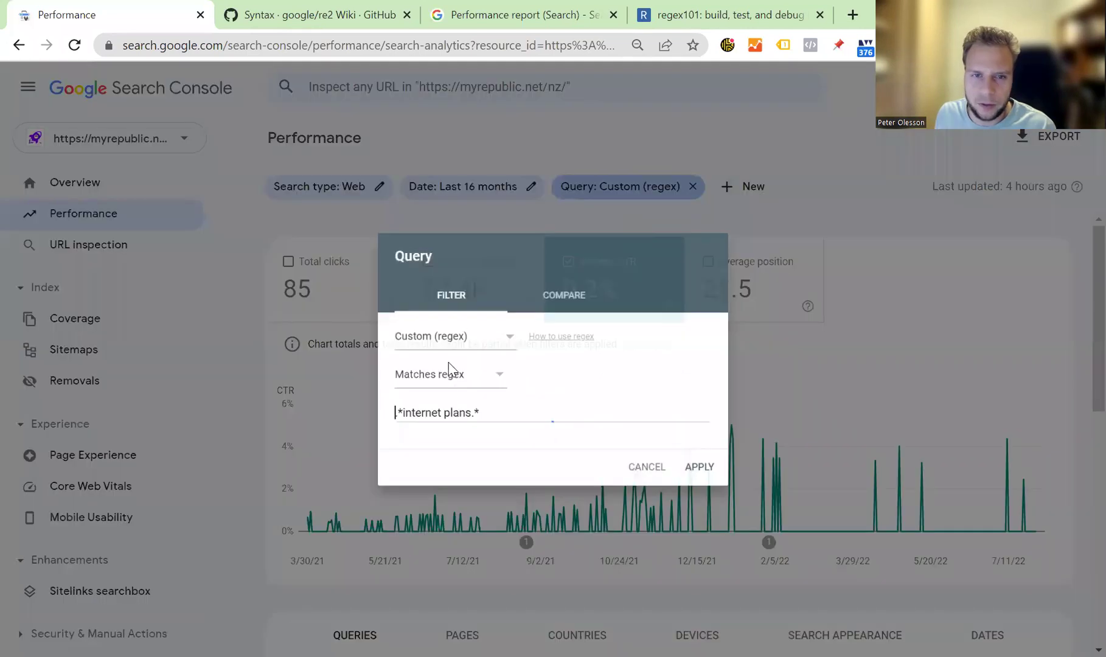
{"action": "left_click", "coordinate": [430, 418]}
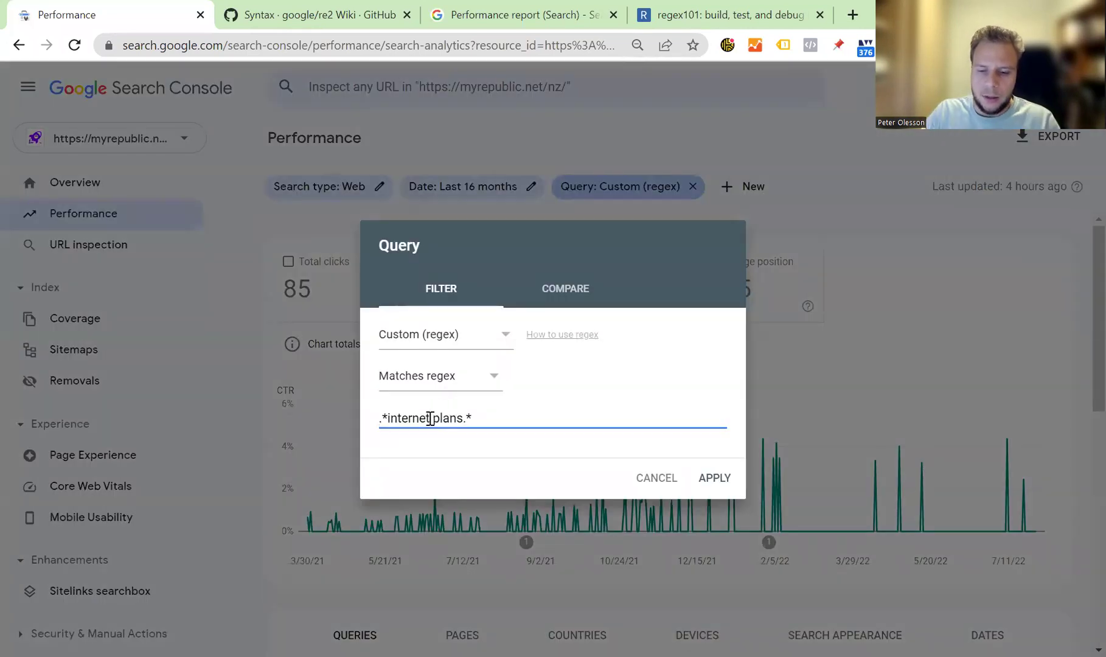
{"action": "type", "text": "*"}
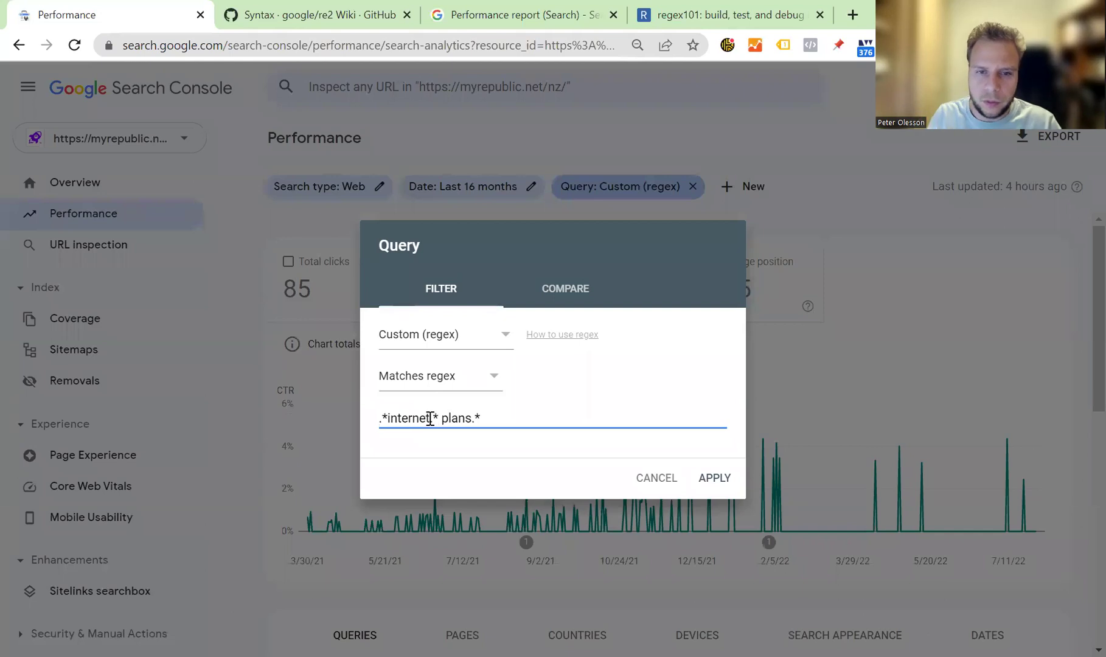
{"action": "key", "text": "Left"}
{"action": "type", "text": "."}
{"action": "key", "text": "Right"}
{"action": "key", "text": "Delete"}
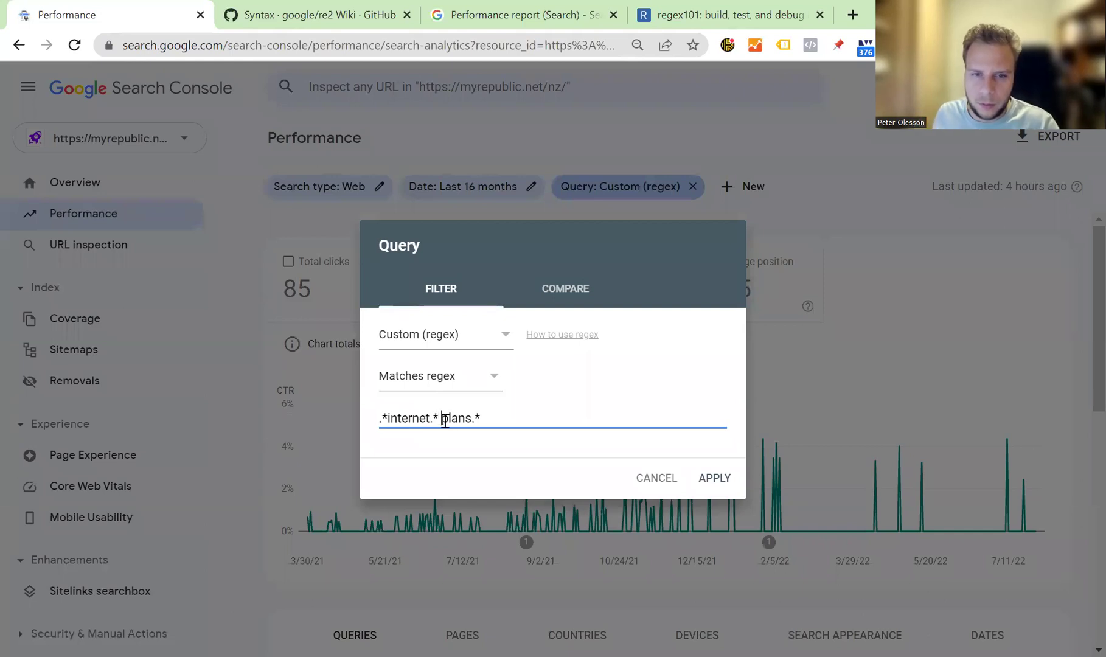
{"action": "type", "text": ".*"}
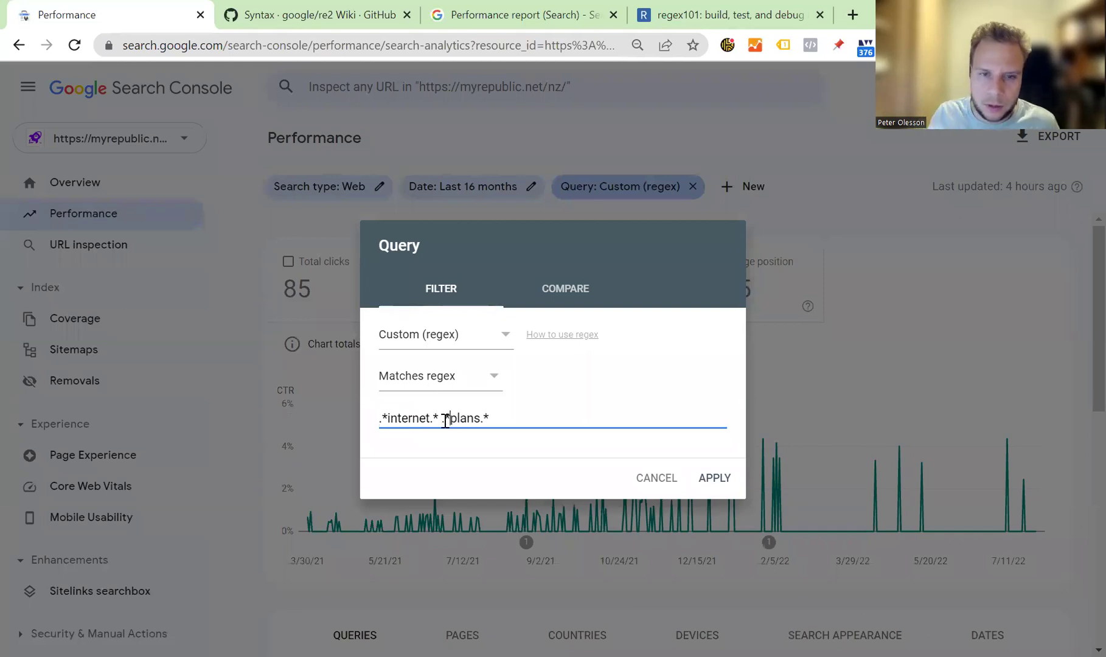
{"action": "left_click", "coordinate": [717, 479]}
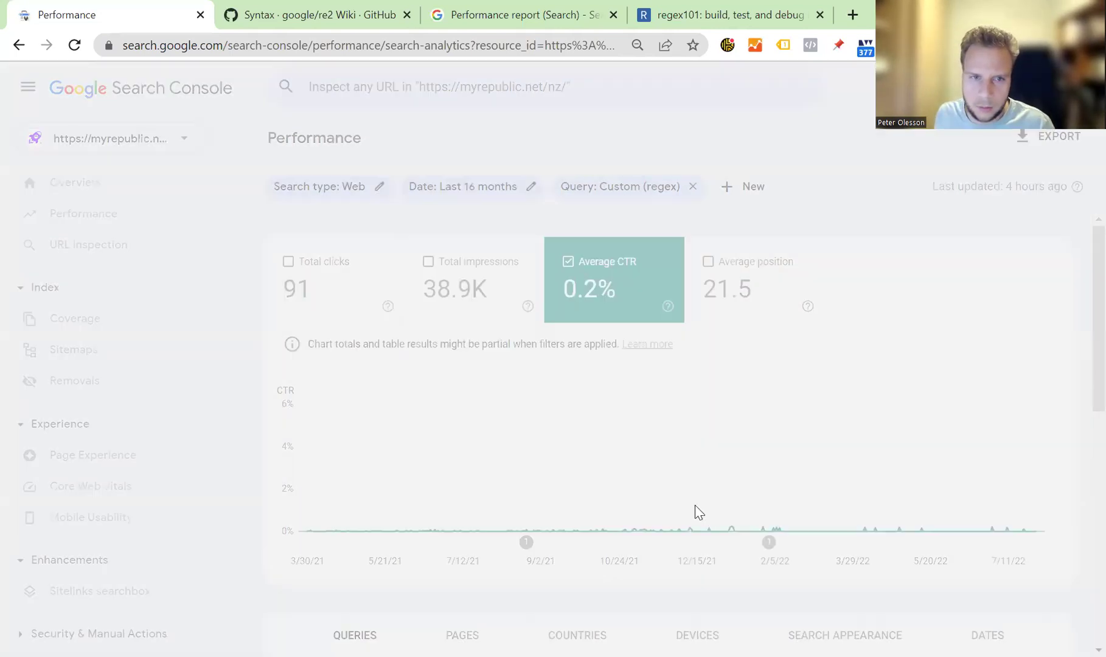
Step: Review the 329 matching queries, including 'internet home plans' at 7.7% CTR
{"action": "scroll", "coordinate": [679, 531], "scroll_direction": "down", "scroll_amount": 5}
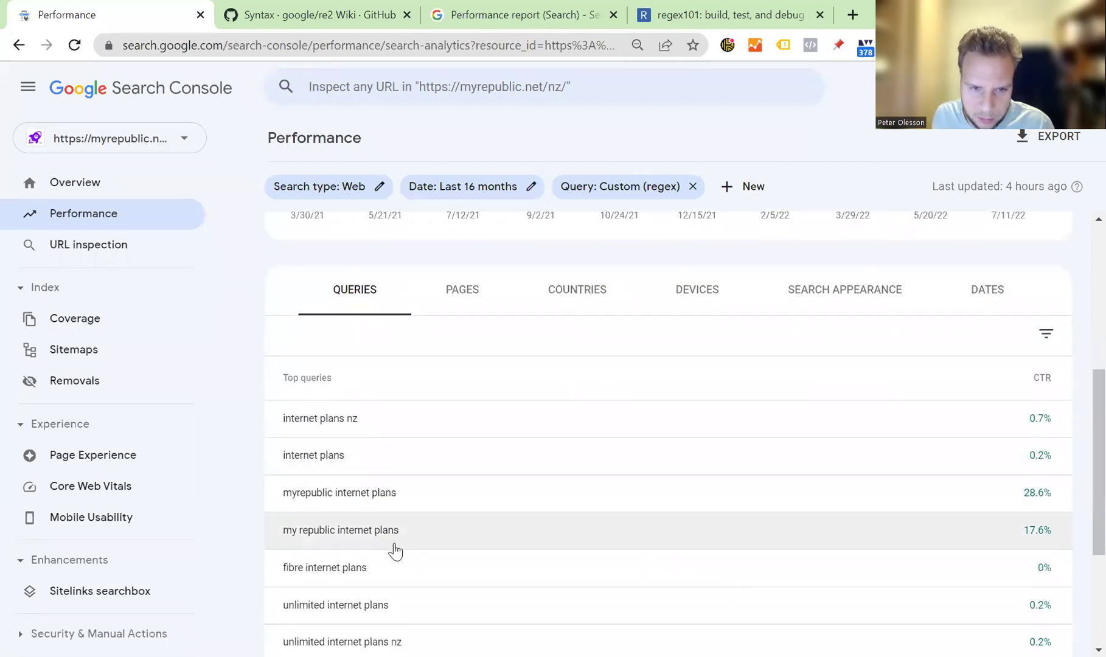
{"action": "scroll", "coordinate": [395, 551], "scroll_direction": "down", "scroll_amount": 1}
{"action": "scroll", "coordinate": [377, 555], "scroll_direction": "down", "scroll_amount": 1}
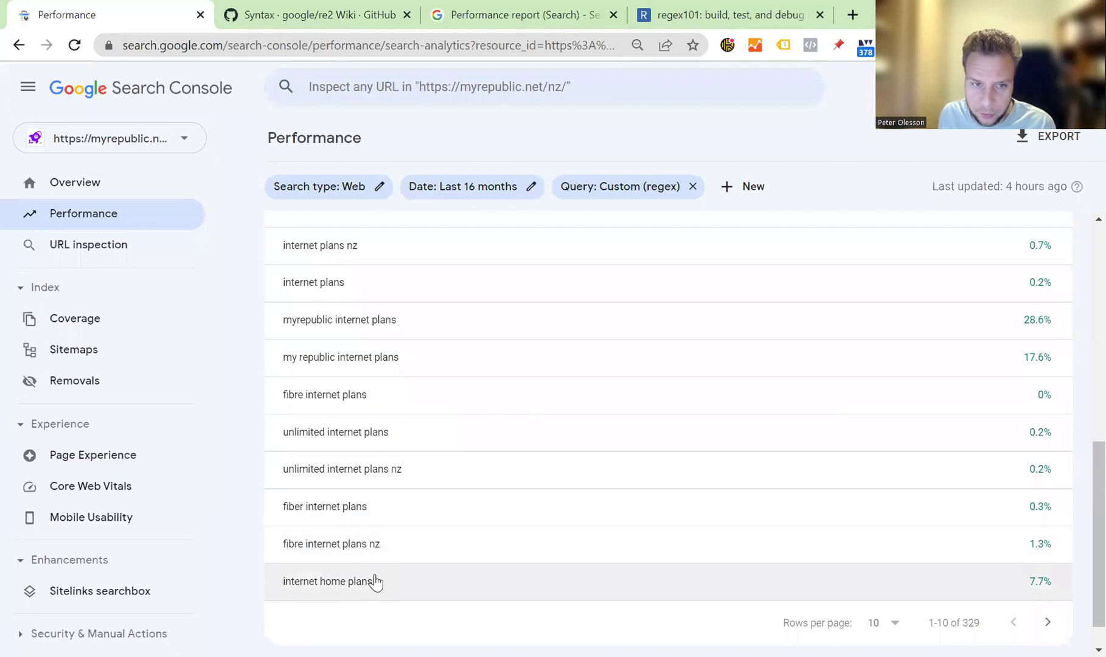
{"action": "scroll", "coordinate": [373, 581], "scroll_direction": "up", "scroll_amount": 3}
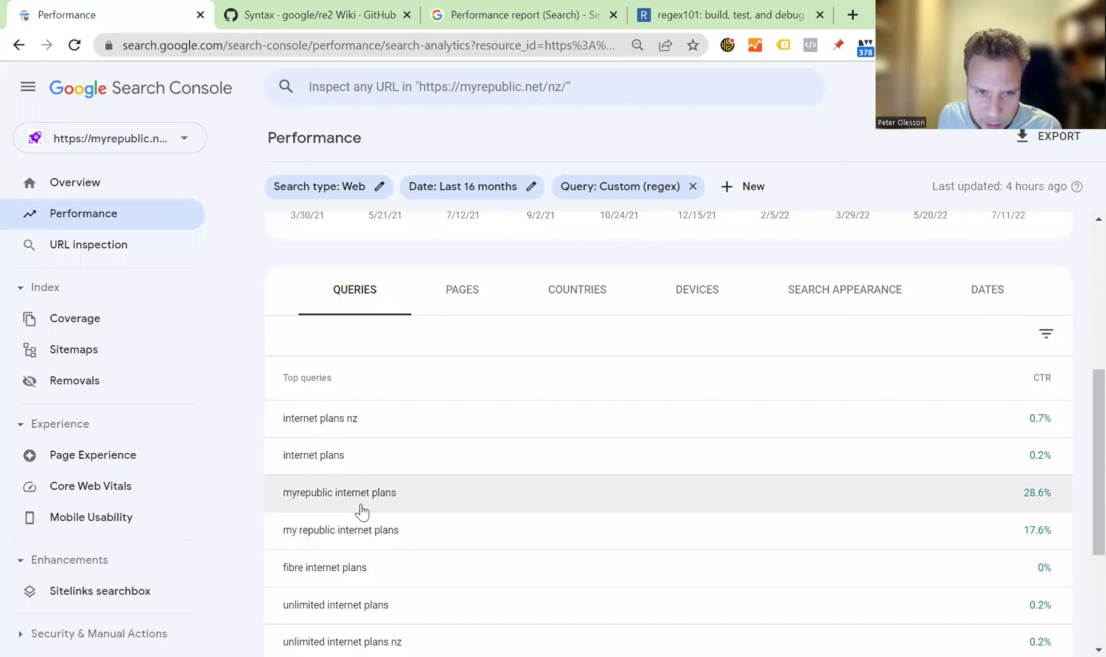
{"action": "scroll", "coordinate": [350, 447], "scroll_direction": "down", "scroll_amount": 1}
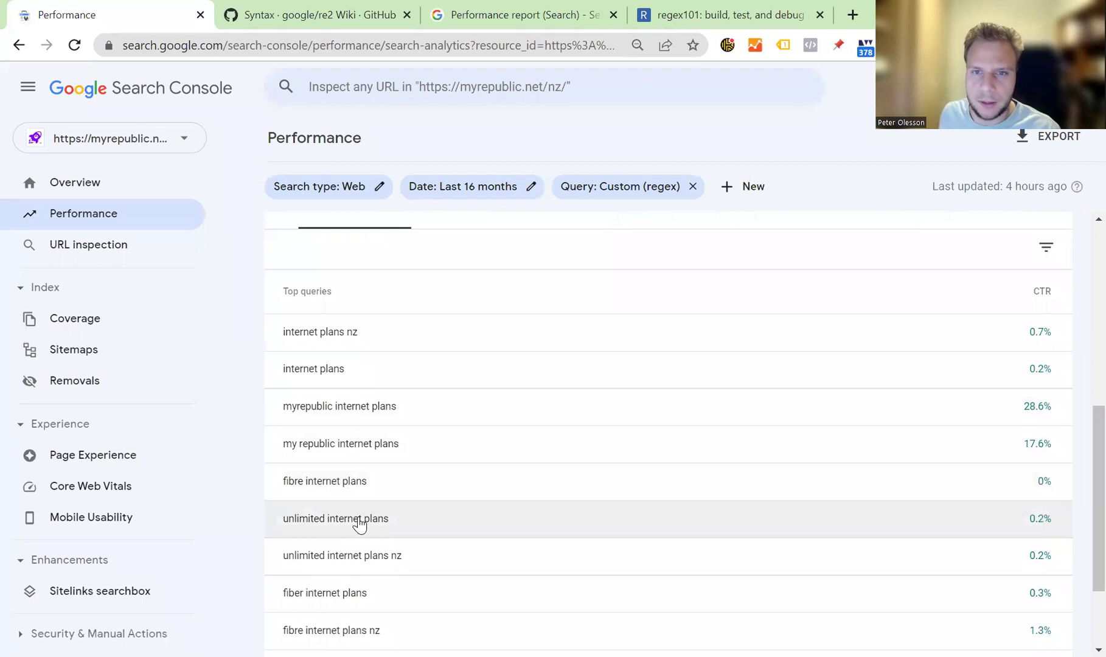
Step: Replace the regex with [10] and review the queries containing 1 or 0: 1.76K clicks, 6% CTR
{"action": "scroll", "coordinate": [359, 523], "scroll_direction": "up", "scroll_amount": 3}
{"action": "left_click", "coordinate": [639, 189]}
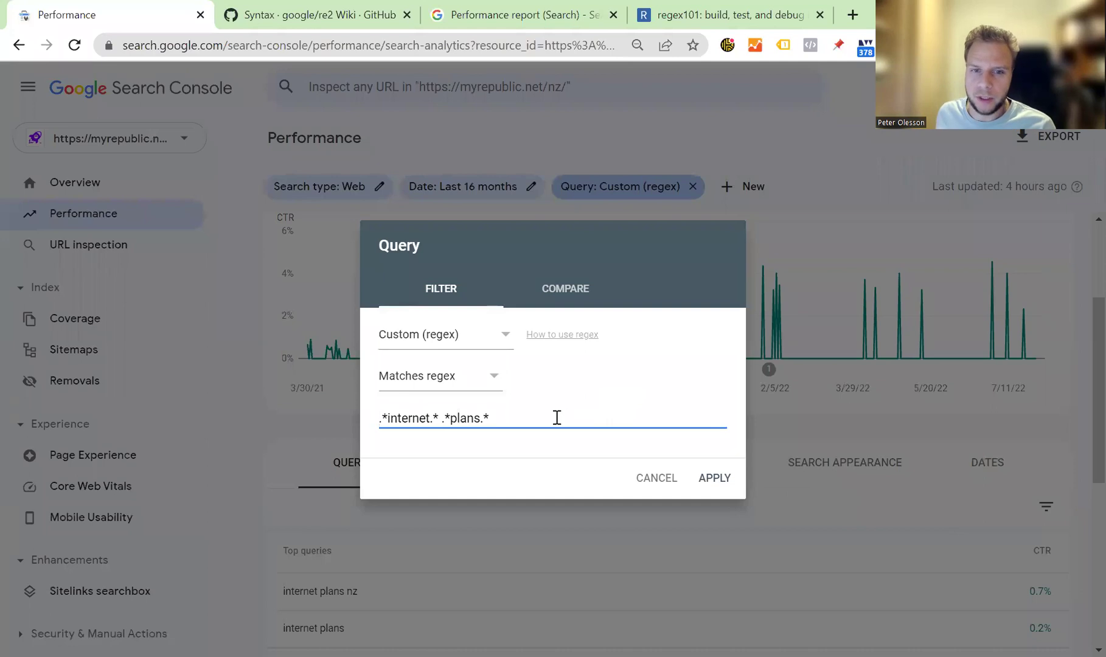
{"action": "left_click_drag", "start_coordinate": [557, 418], "coordinate": [363, 422]}
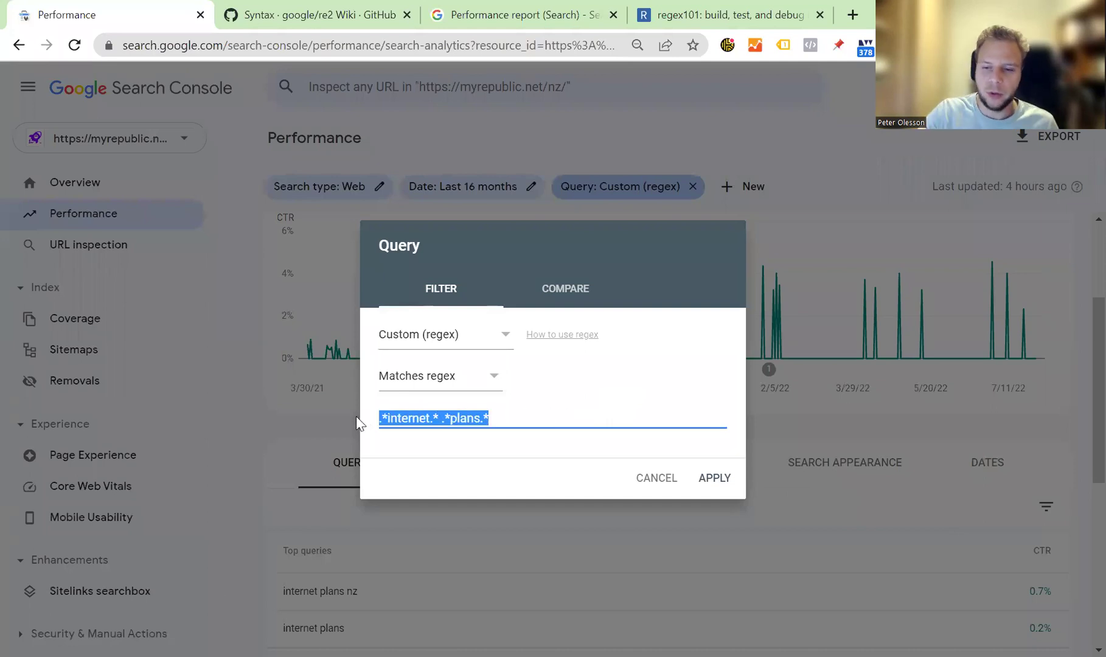
{"action": "key", "text": "BackSpace"}
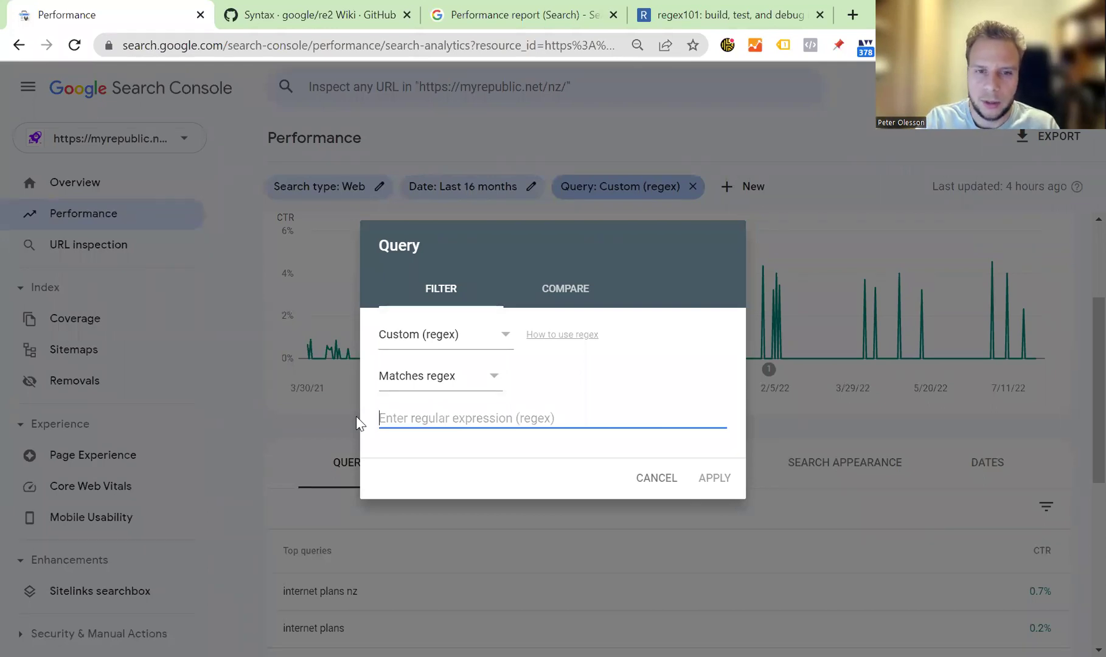
{"action": "type", "text": "["}
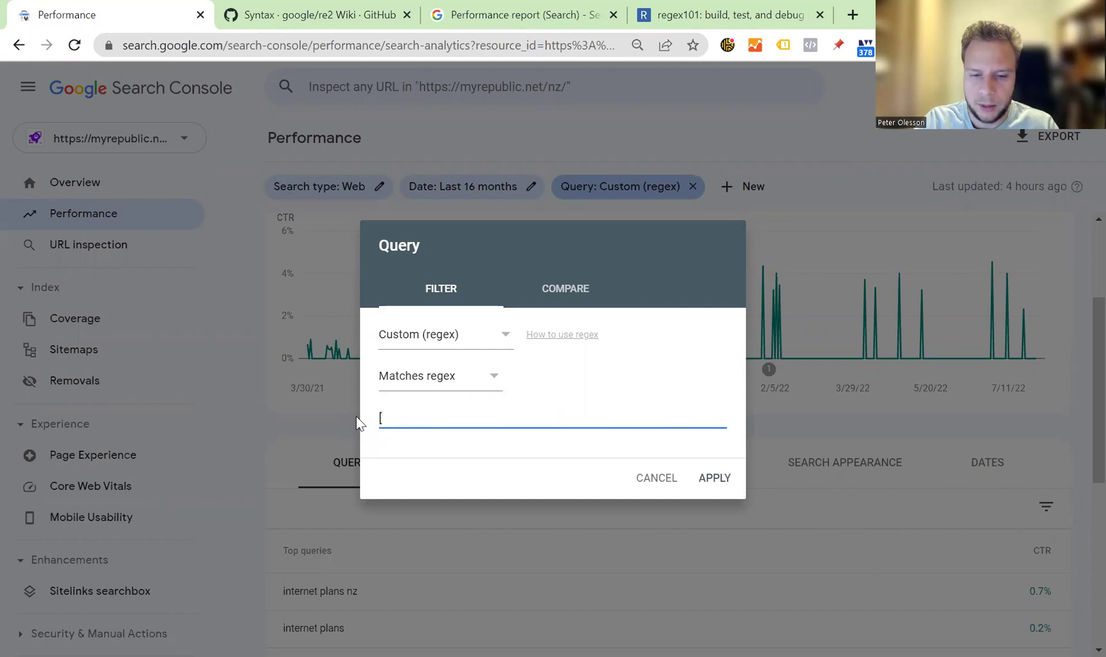
{"action": "type", "text": "10"}
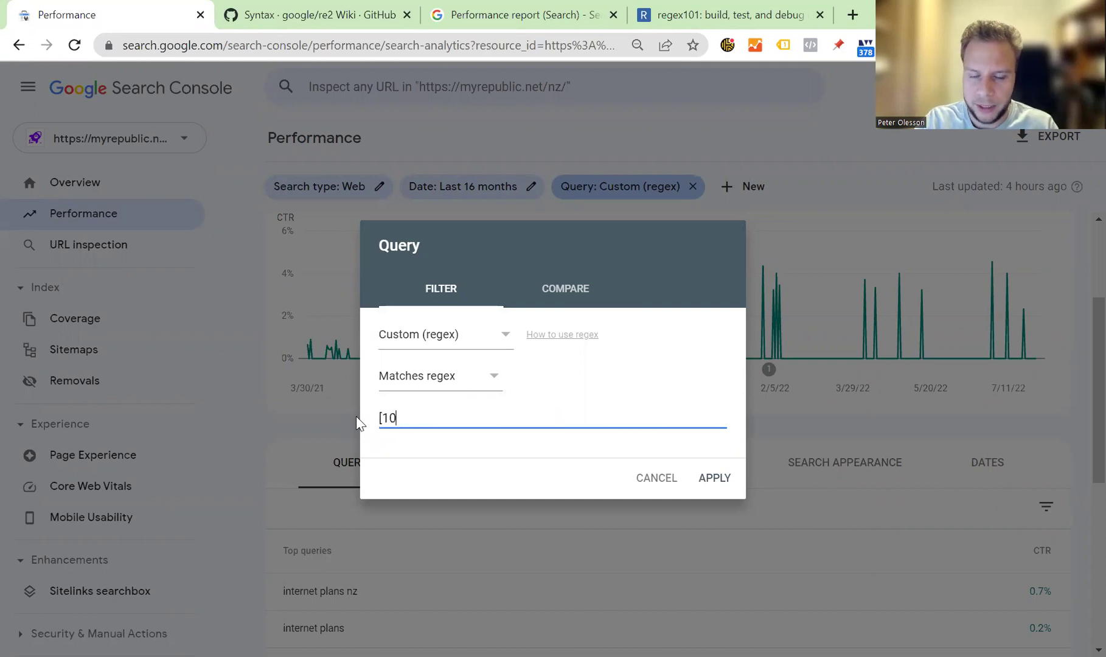
{"action": "type", "text": "]"}
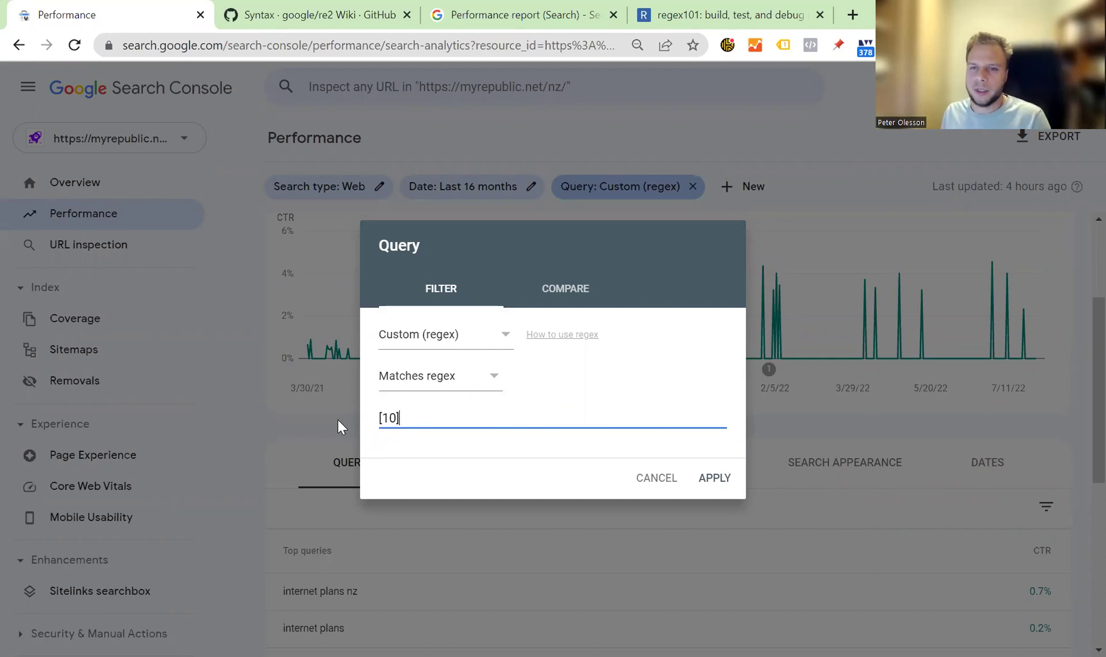
{"action": "left_click_drag", "start_coordinate": [399, 420], "coordinate": [383, 421]}
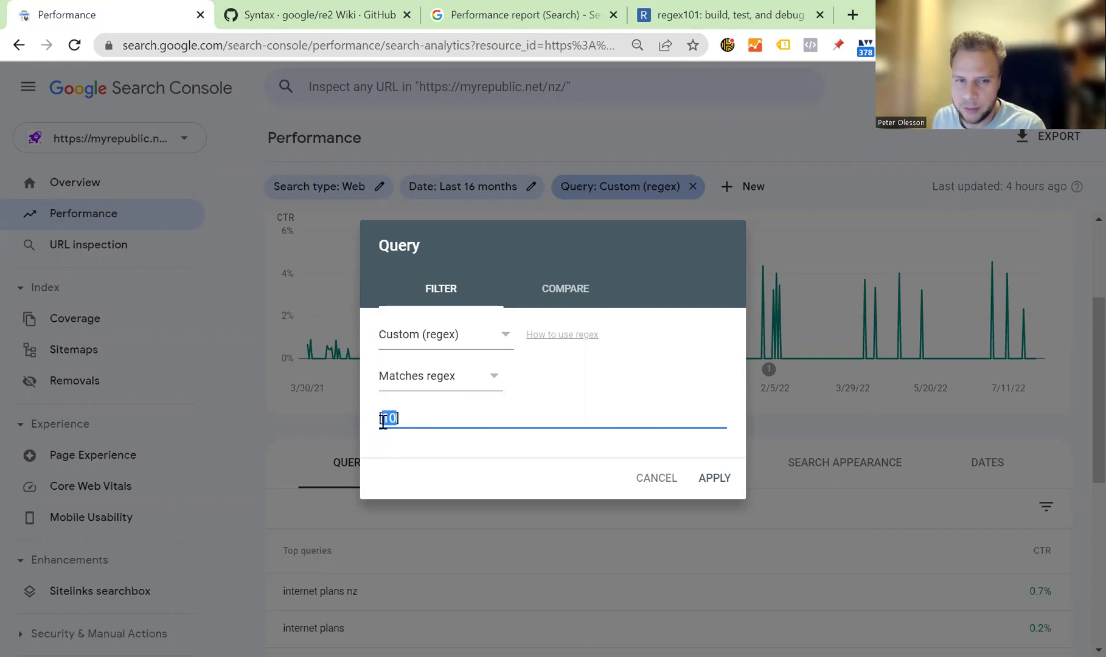
{"action": "left_click", "coordinate": [715, 478]}
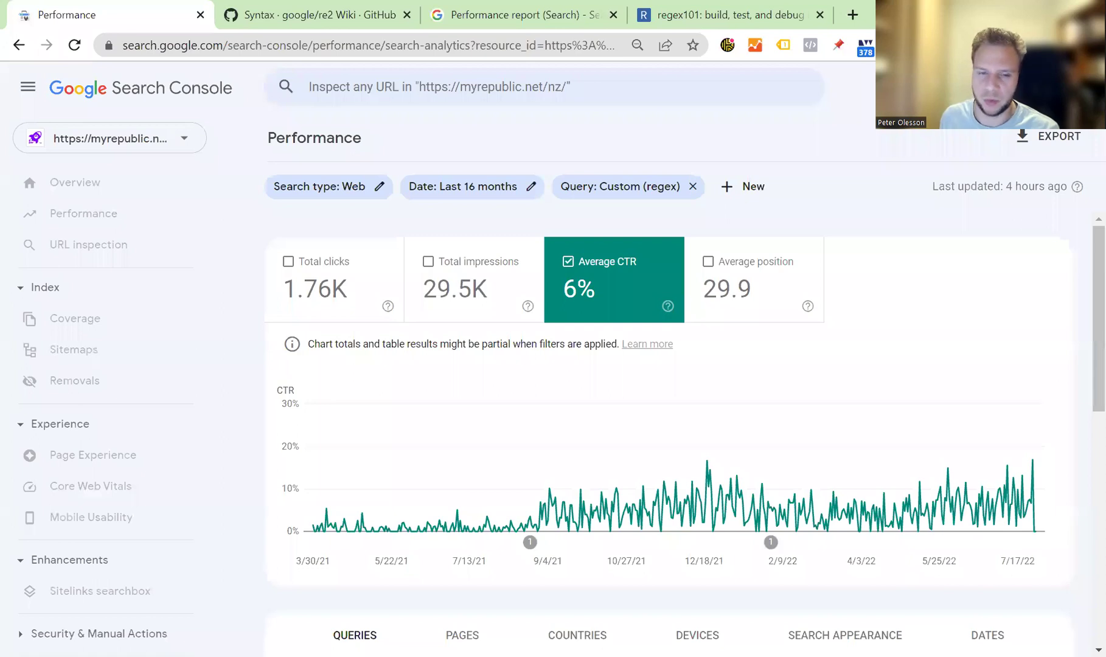
{"action": "scroll", "coordinate": [577, 368], "scroll_direction": "down", "scroll_amount": 3}
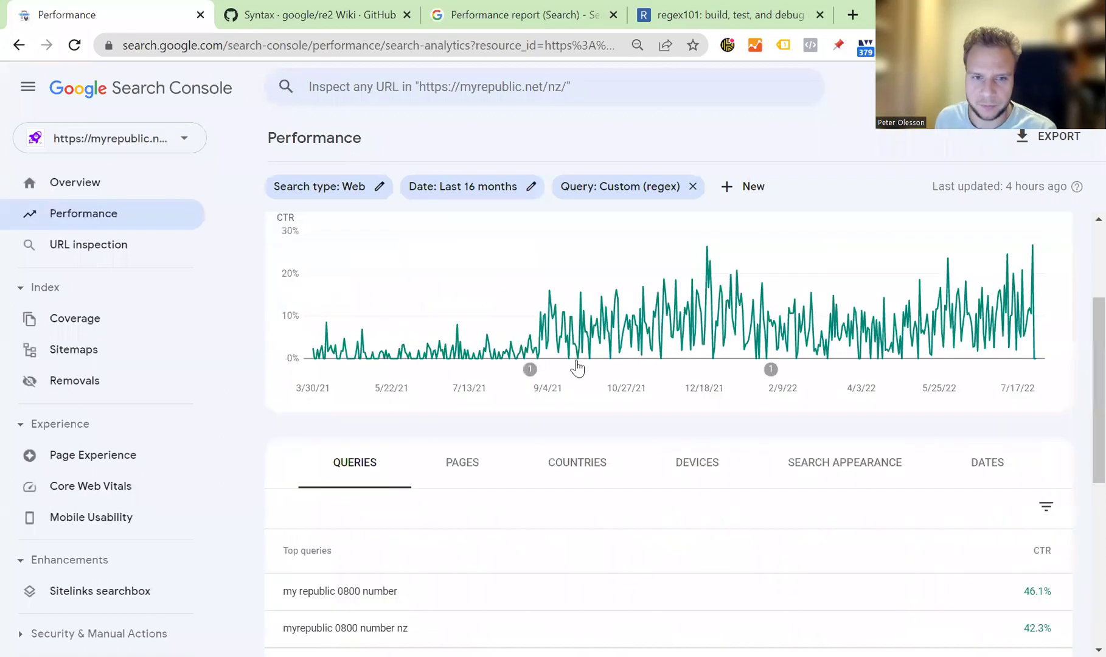
{"action": "scroll", "coordinate": [578, 367], "scroll_direction": "down", "scroll_amount": 4}
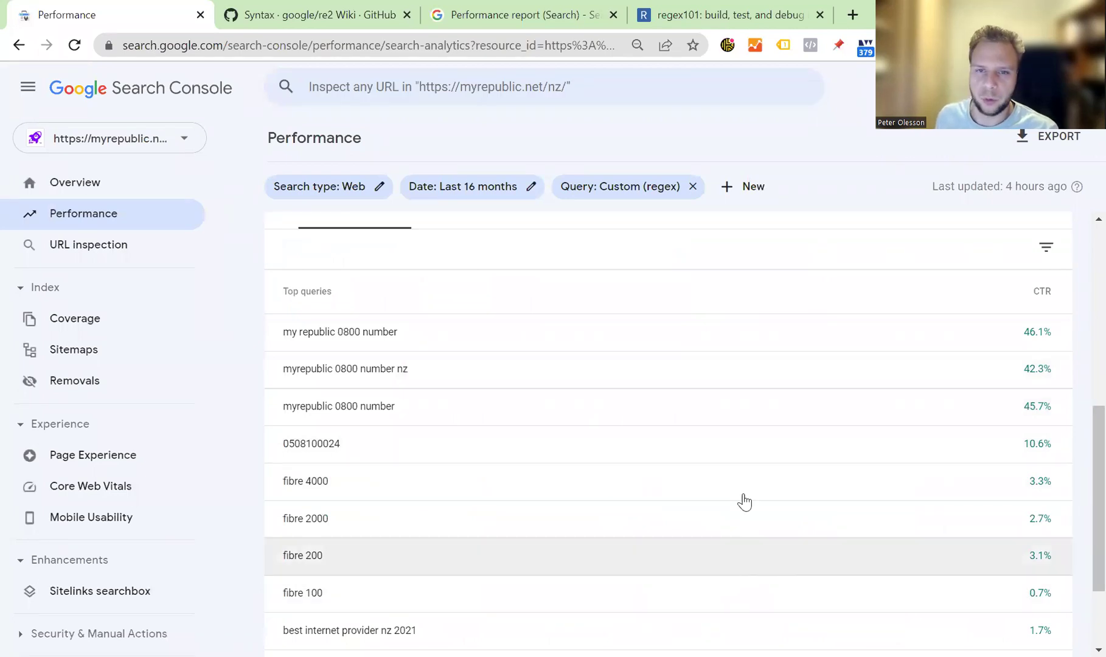
{"action": "scroll", "coordinate": [706, 462], "scroll_direction": "up", "scroll_amount": 6}
{"action": "scroll", "coordinate": [629, 263], "scroll_direction": "up", "scroll_amount": 1}
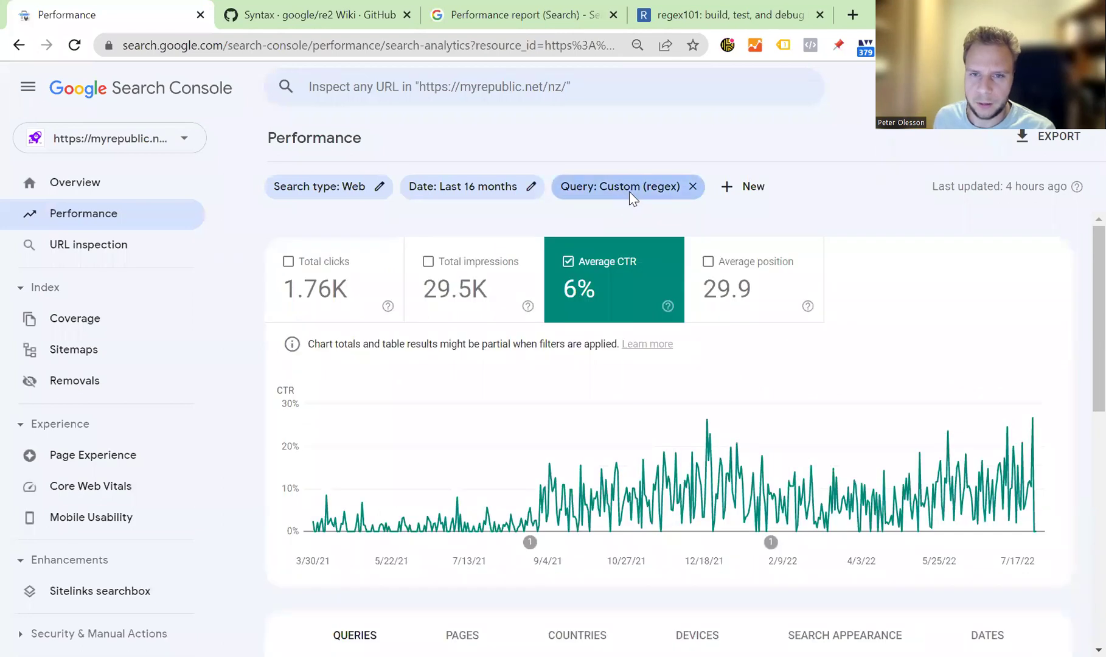
Step: Rewrite the query regex as ([10].*internet.*), correcting typos along the way
{"action": "left_click", "coordinate": [626, 190]}
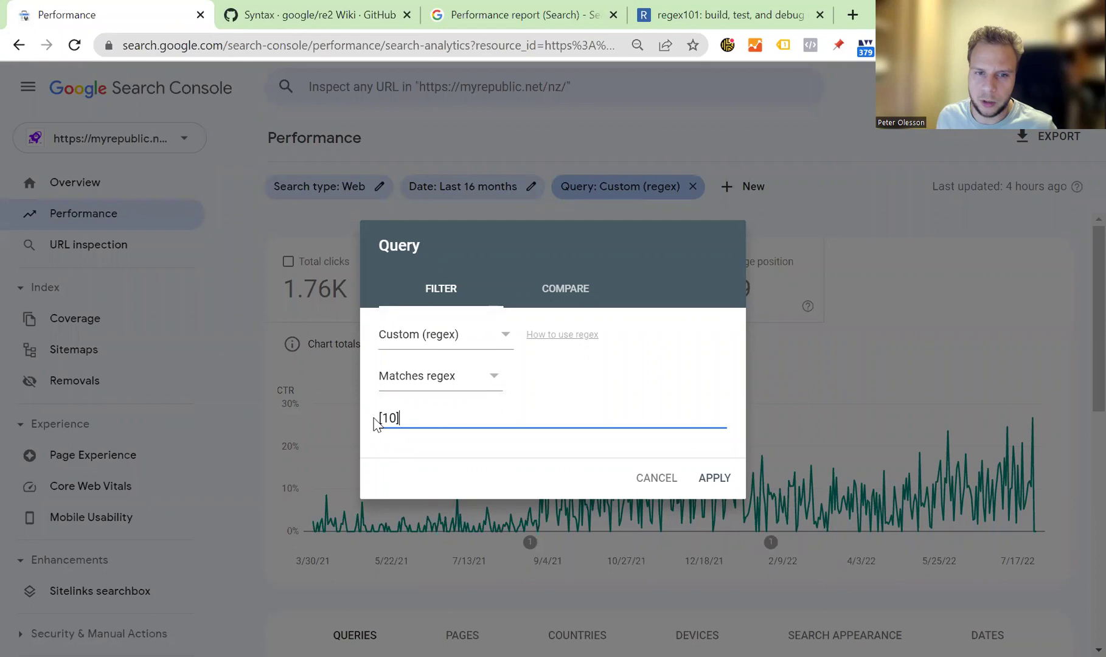
{"action": "left_click", "coordinate": [383, 417]}
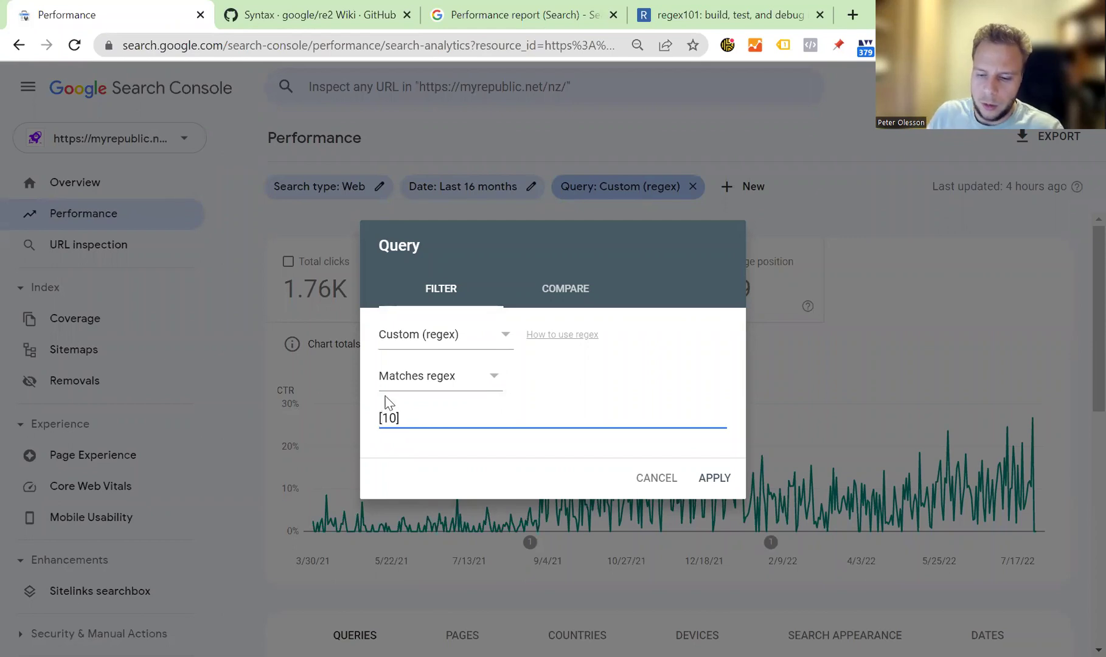
{"action": "key", "text": "Home"}
{"action": "type", "text": "([10]>"}
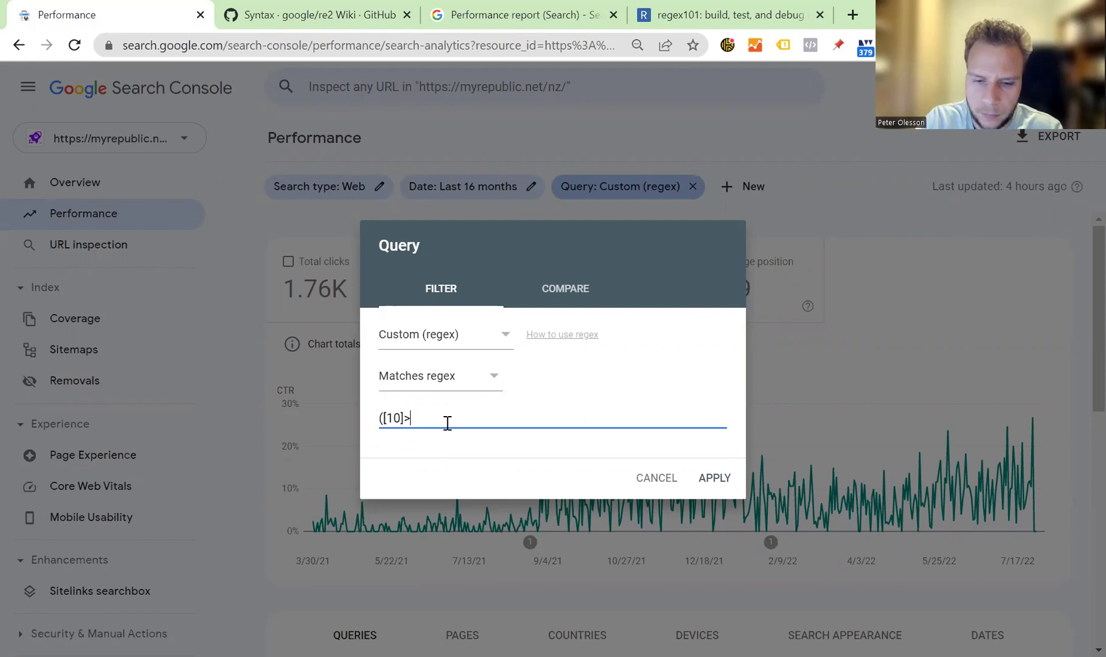
{"action": "type", "text": "intern"}
{"action": "key", "text": "BackSpace"}
{"action": "key", "text": "BackSpace"}
{"action": "key", "text": "BackSpace"}
{"action": "key", "text": "BackSpace"}
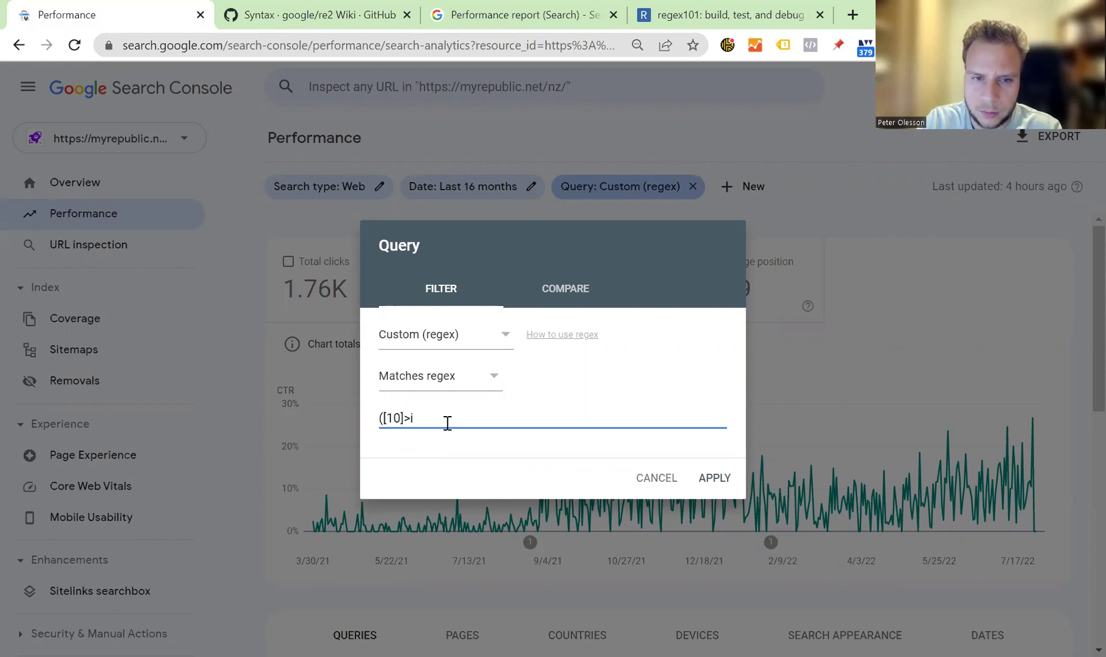
{"action": "type", "text": "*"}
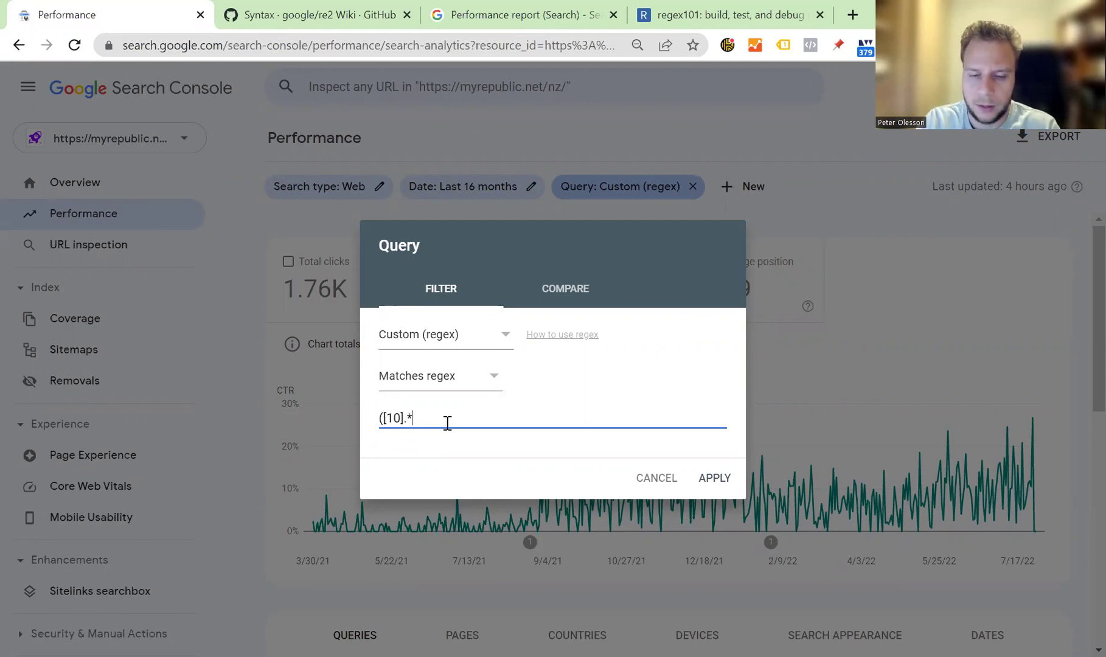
{"action": "type", "text": "internety"}
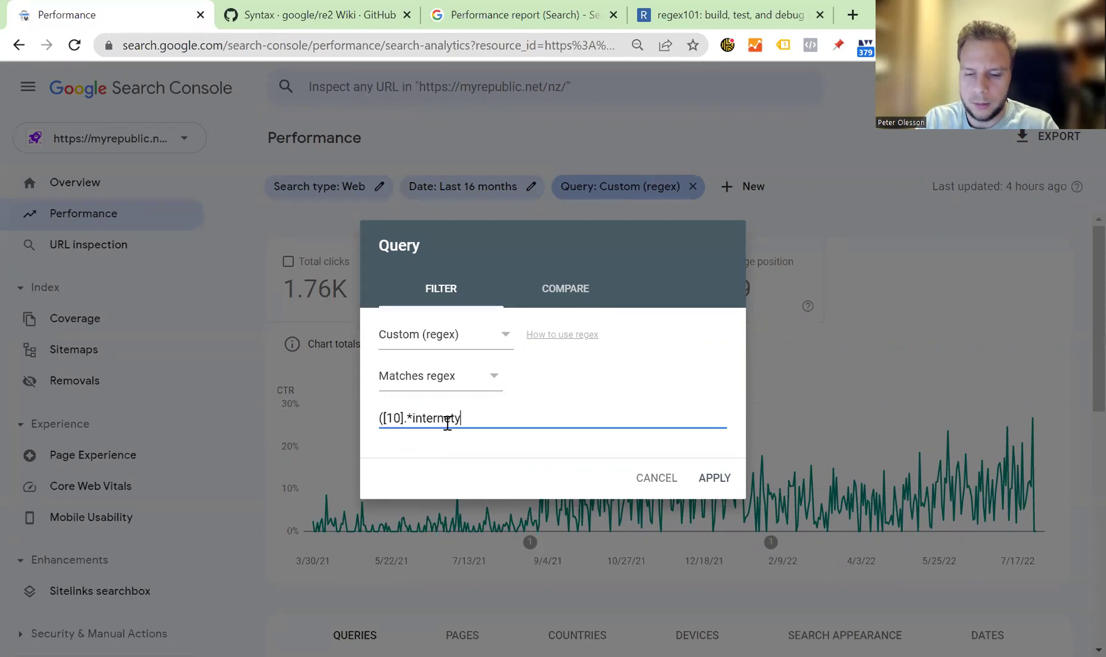
{"action": "key", "text": "BackSpace"}
{"action": "type", "text": ".*"}
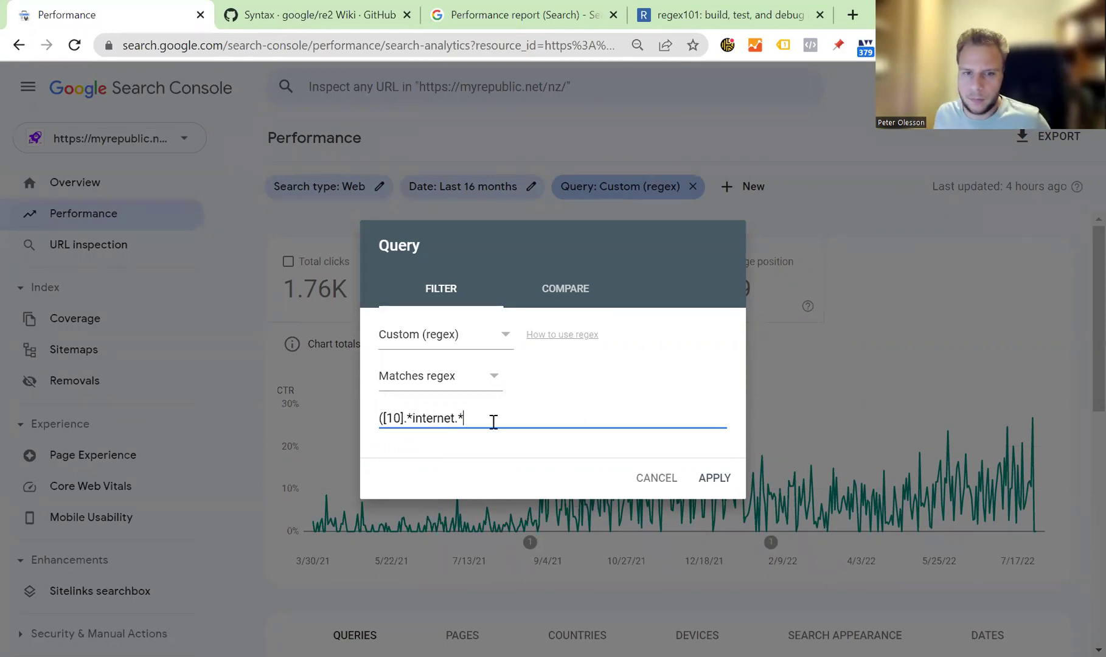
{"action": "type", "text": ")"}
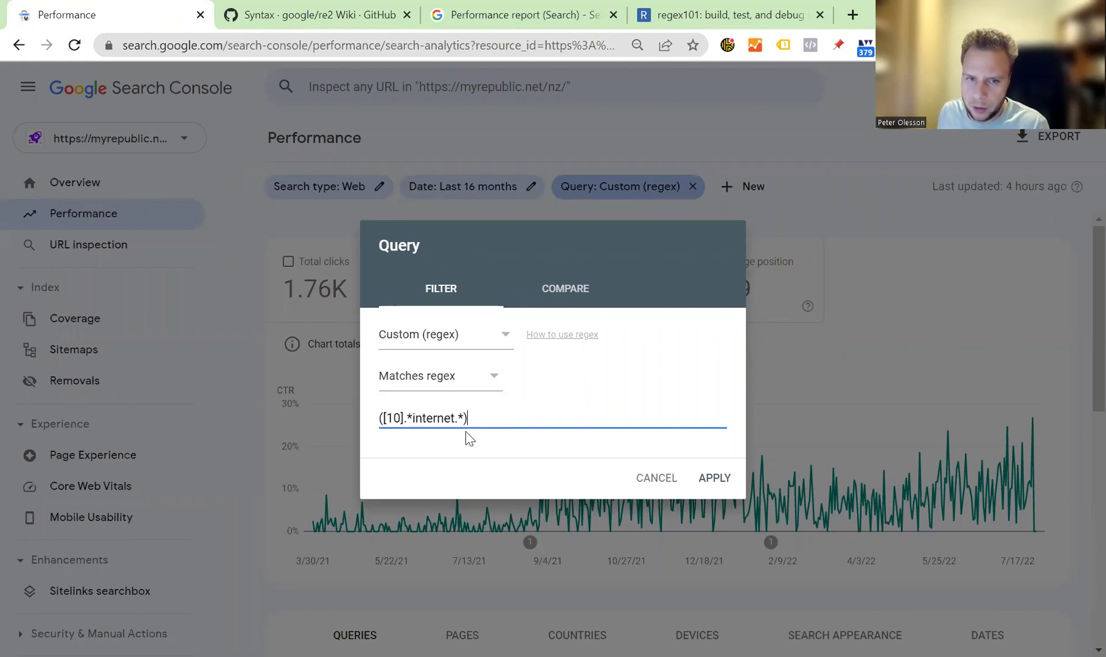
Step: Apply it and review matches such as '500 mbps fiber internet' at 33.3% CTR
{"action": "left_click", "coordinate": [712, 477]}
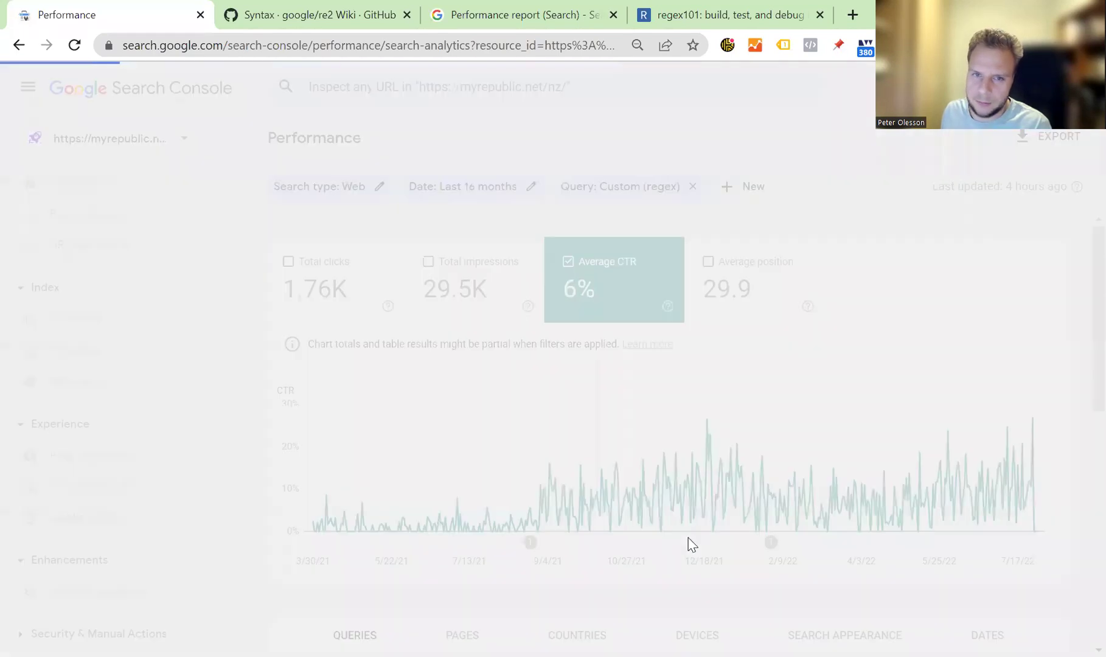
{"action": "scroll", "coordinate": [682, 542], "scroll_direction": "down", "scroll_amount": 4}
{"action": "scroll", "coordinate": [618, 592], "scroll_direction": "down", "scroll_amount": 2}
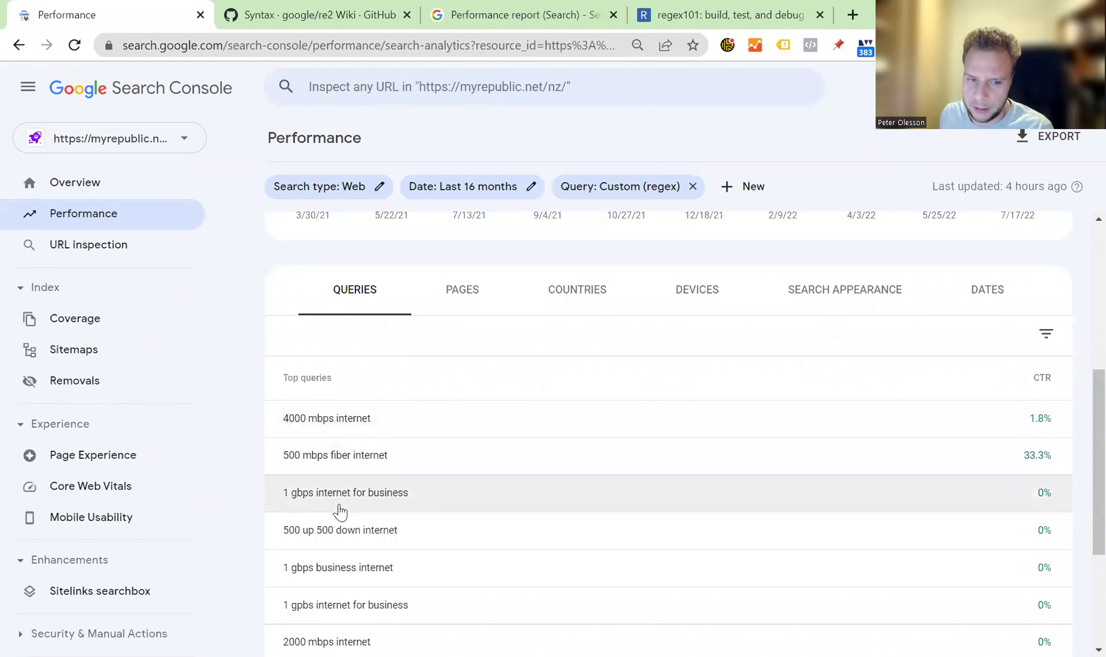
{"action": "scroll", "coordinate": [339, 609], "scroll_direction": "down", "scroll_amount": 2}
{"action": "scroll", "coordinate": [340, 611], "scroll_direction": "up", "scroll_amount": 8}
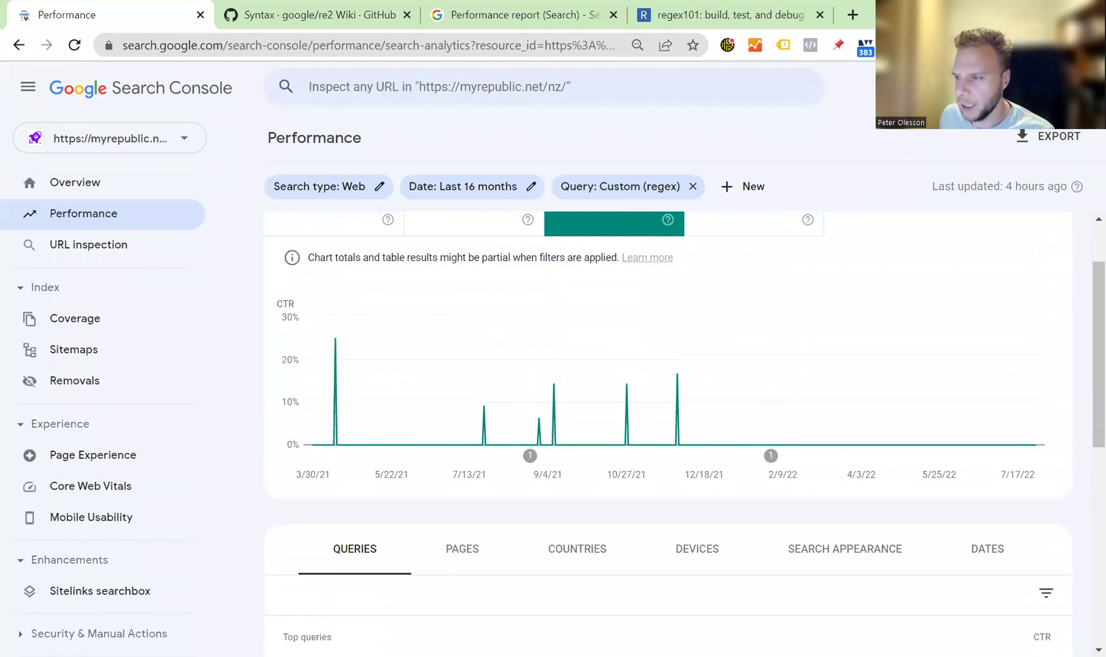
Step: Remove the regex query filter and start a new Query filter with keywords what,how
{"action": "left_click", "coordinate": [693, 186]}
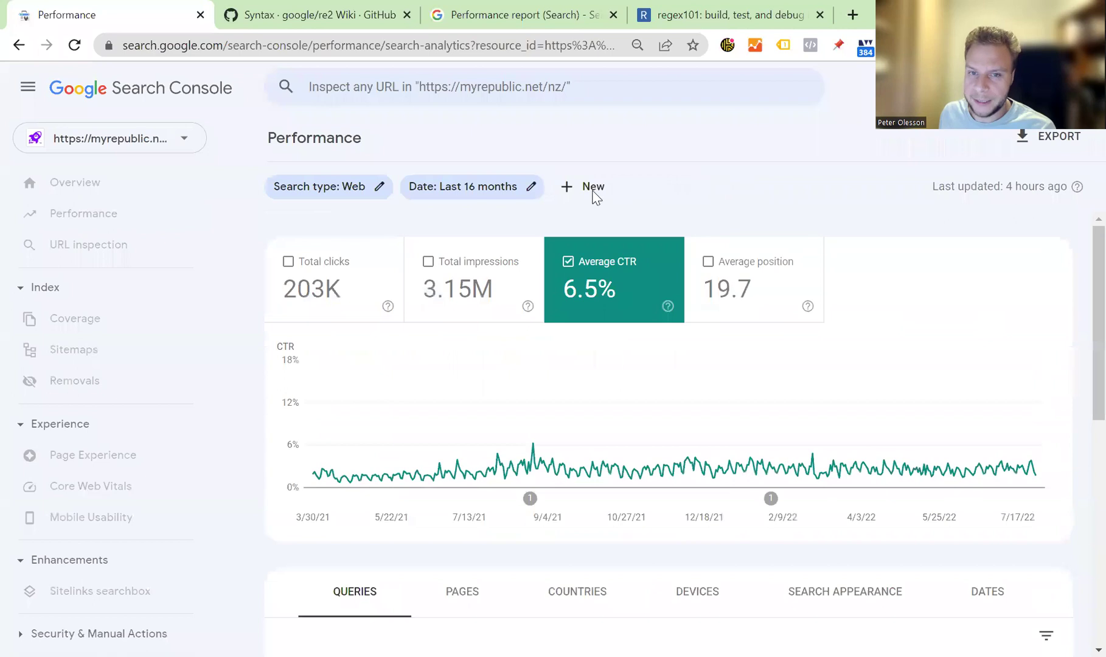
{"action": "left_click", "coordinate": [593, 198]}
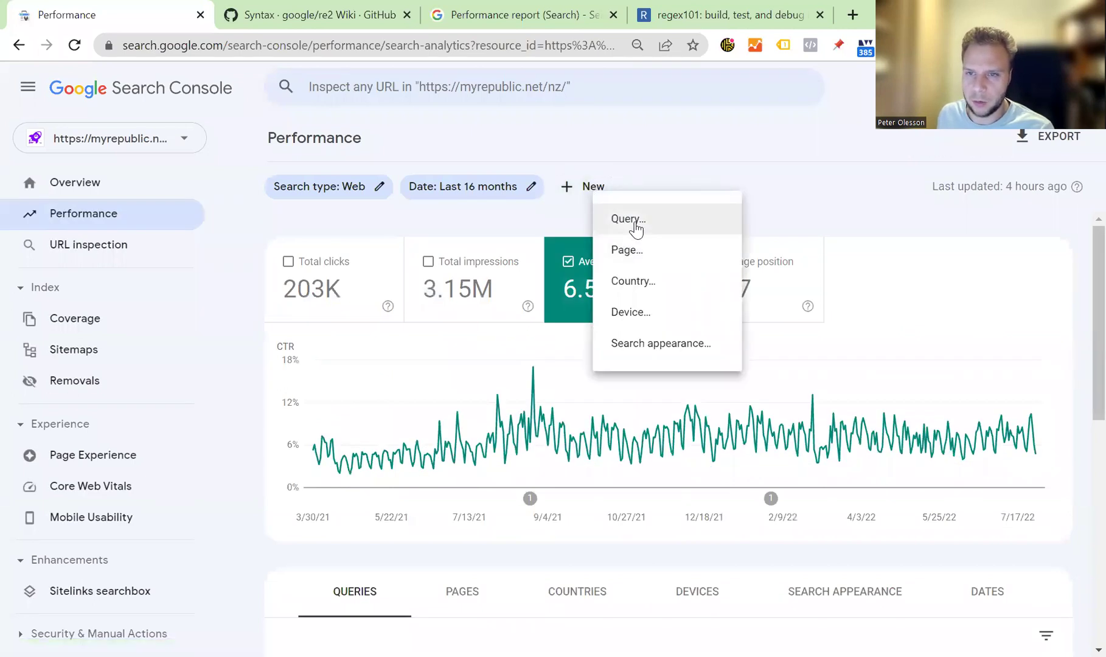
{"action": "left_click", "coordinate": [631, 220]}
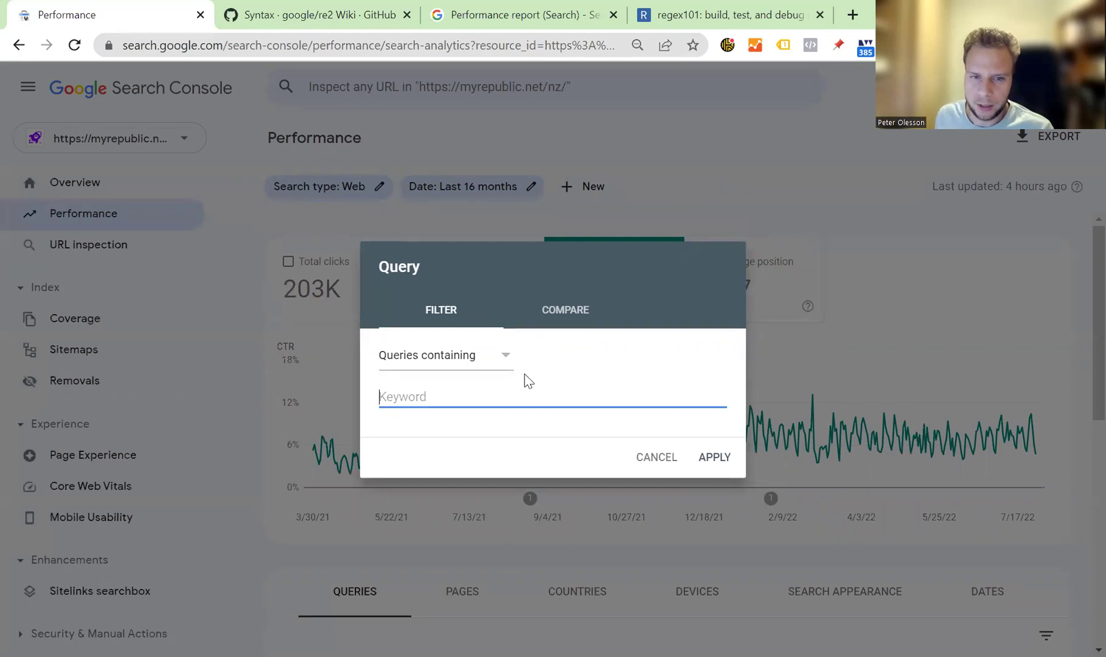
{"action": "left_click", "coordinate": [494, 386]}
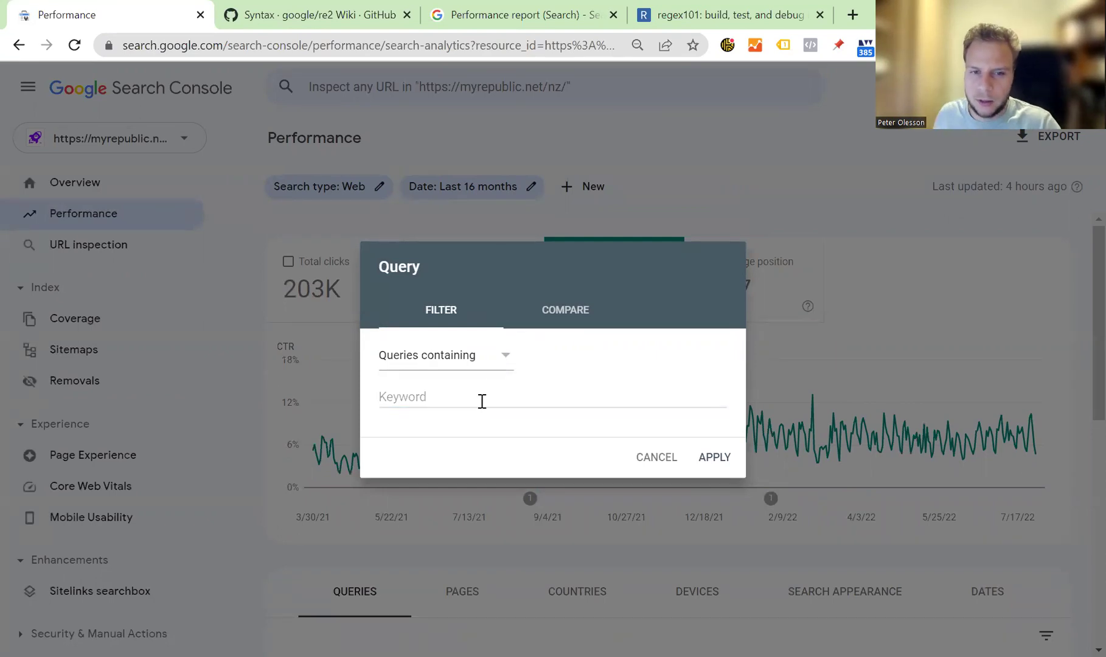
{"action": "left_click", "coordinate": [482, 401]}
{"action": "type", "text": "what,hw"}
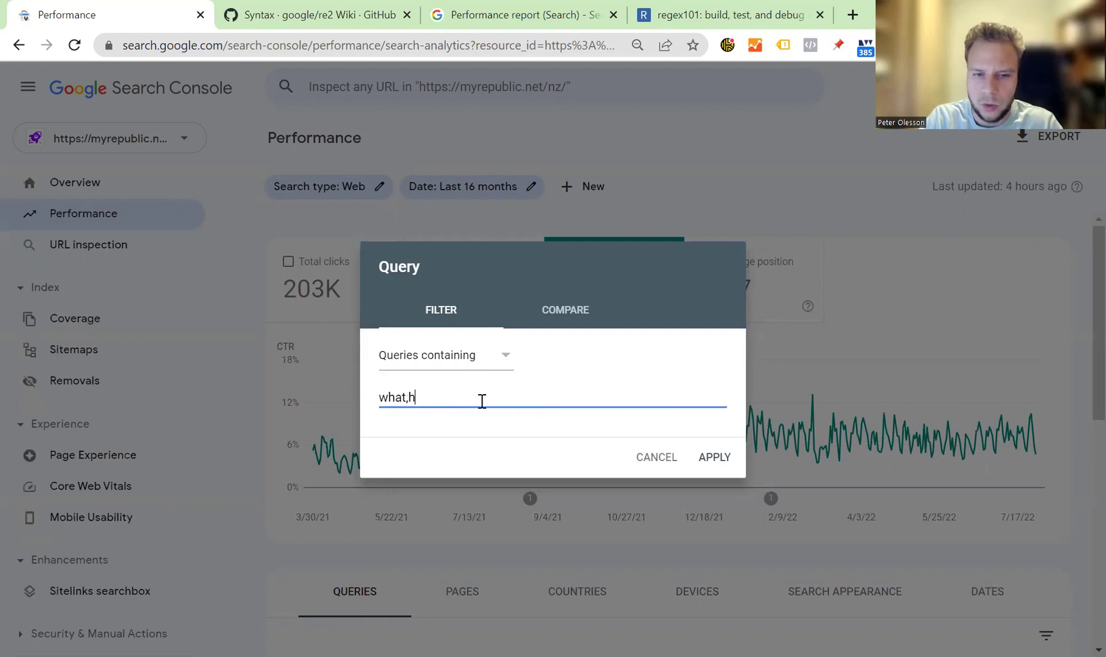
{"action": "key", "text": "BackSpace"}
{"action": "type", "text": "ow"}
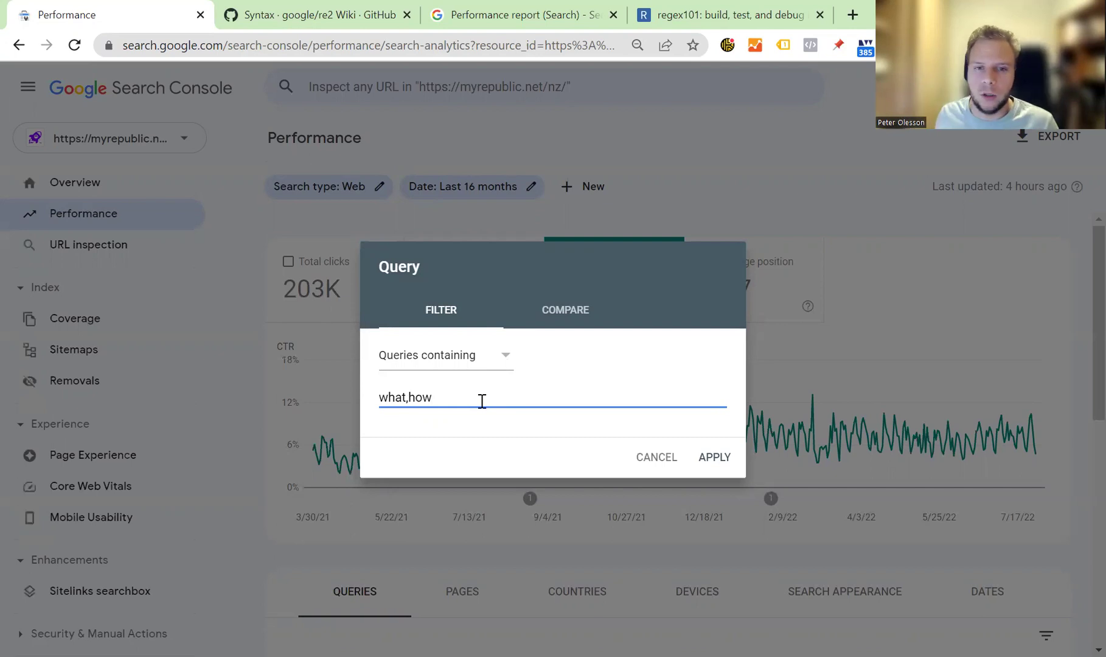
Step: Switch the new filter to Custom (regex) and replace its text with why|how|what
{"action": "left_click", "coordinate": [508, 358]}
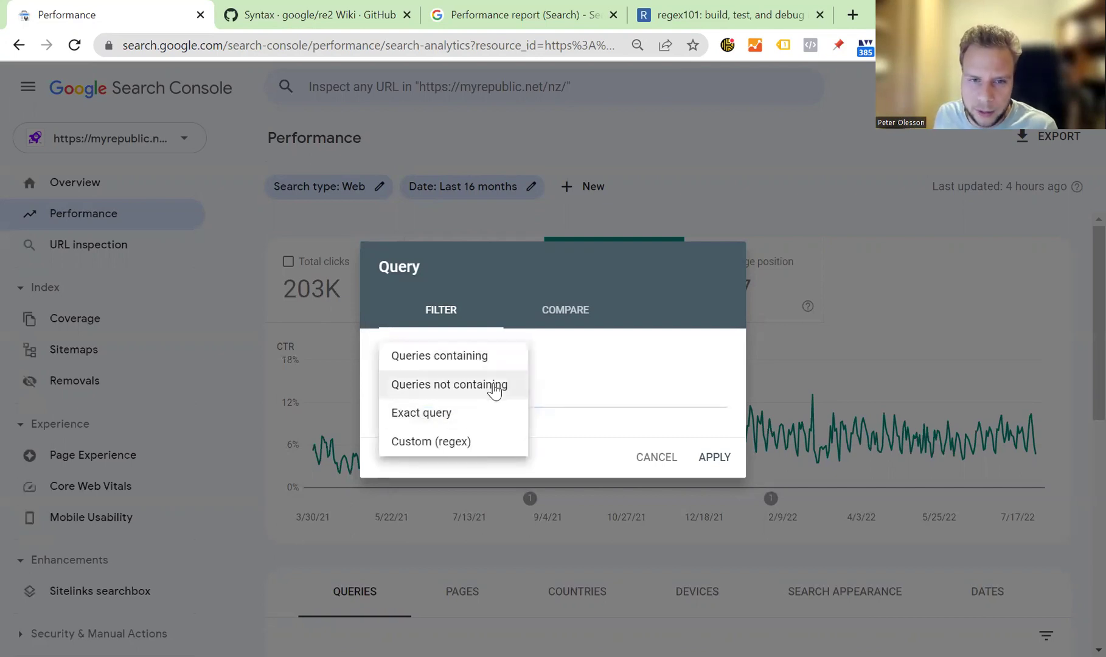
{"action": "left_click", "coordinate": [467, 443]}
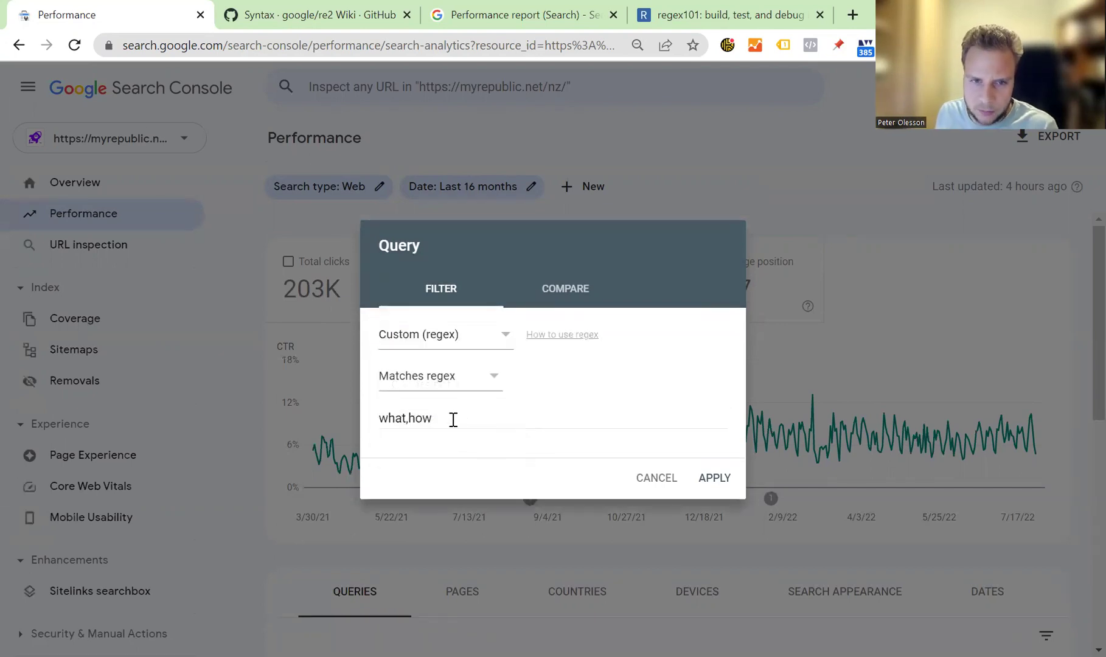
{"action": "left_click", "coordinate": [416, 421]}
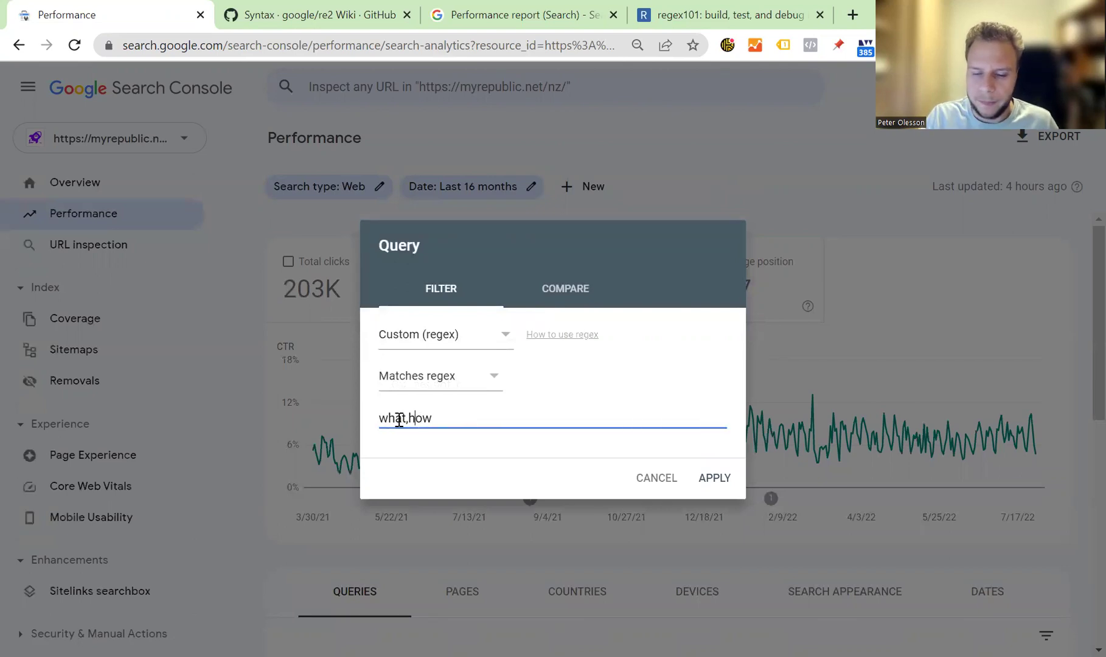
{"action": "key", "text": "BackSpace"}
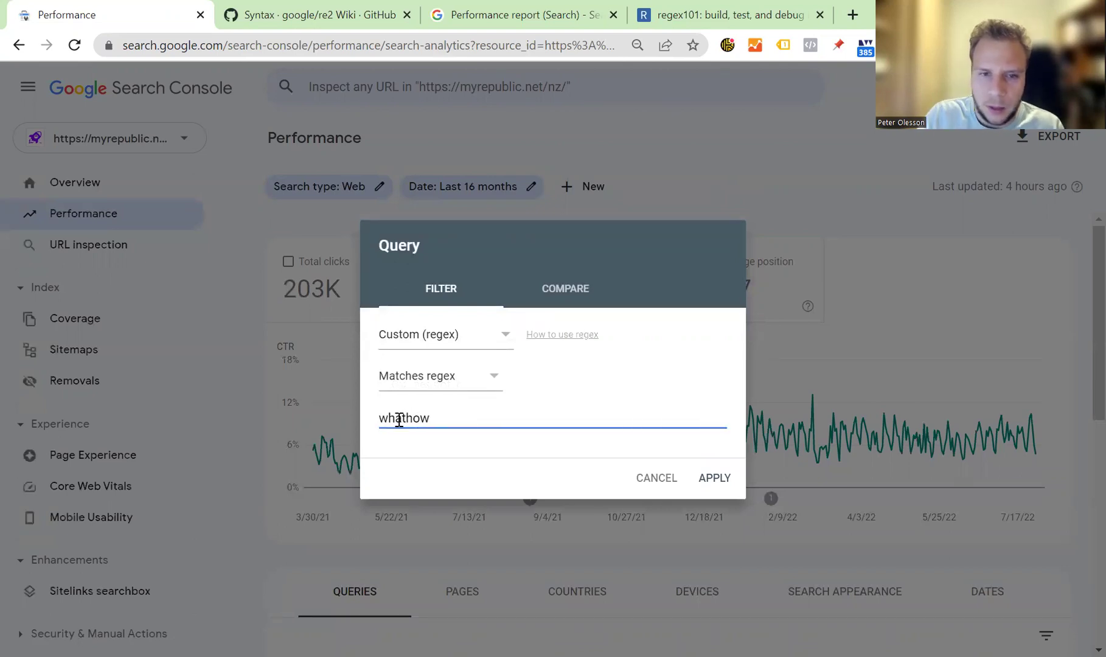
{"action": "left_click_drag", "start_coordinate": [444, 419], "coordinate": [3, 420]}
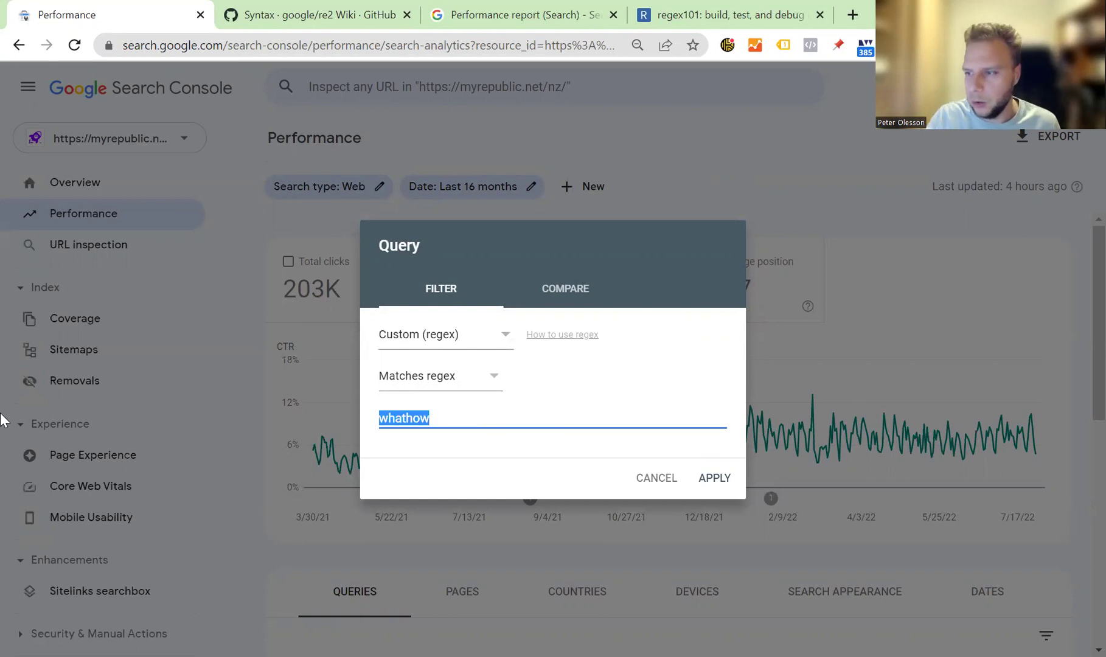
{"action": "key", "text": "BackSpace"}
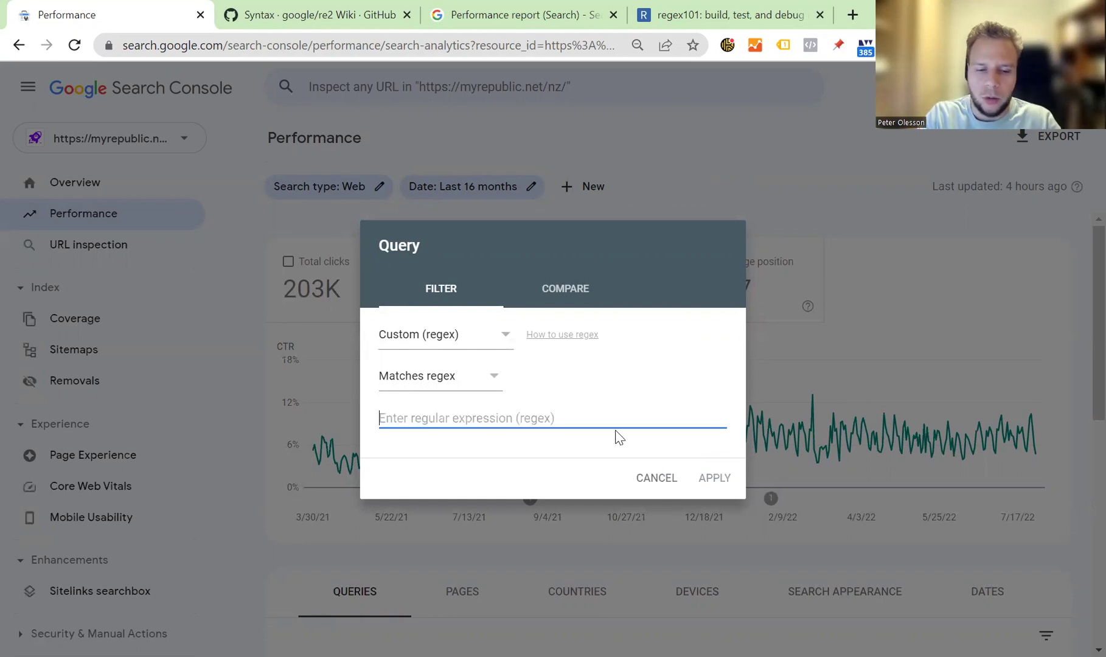
{"action": "type", "text": "why"}
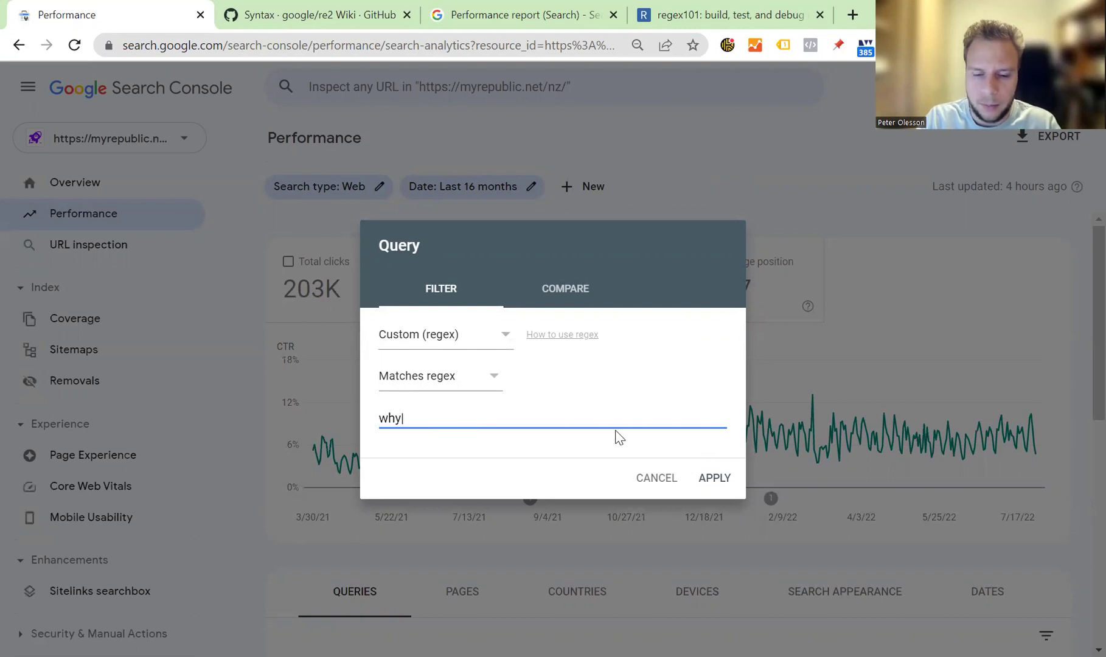
{"action": "type", "text": "|h"}
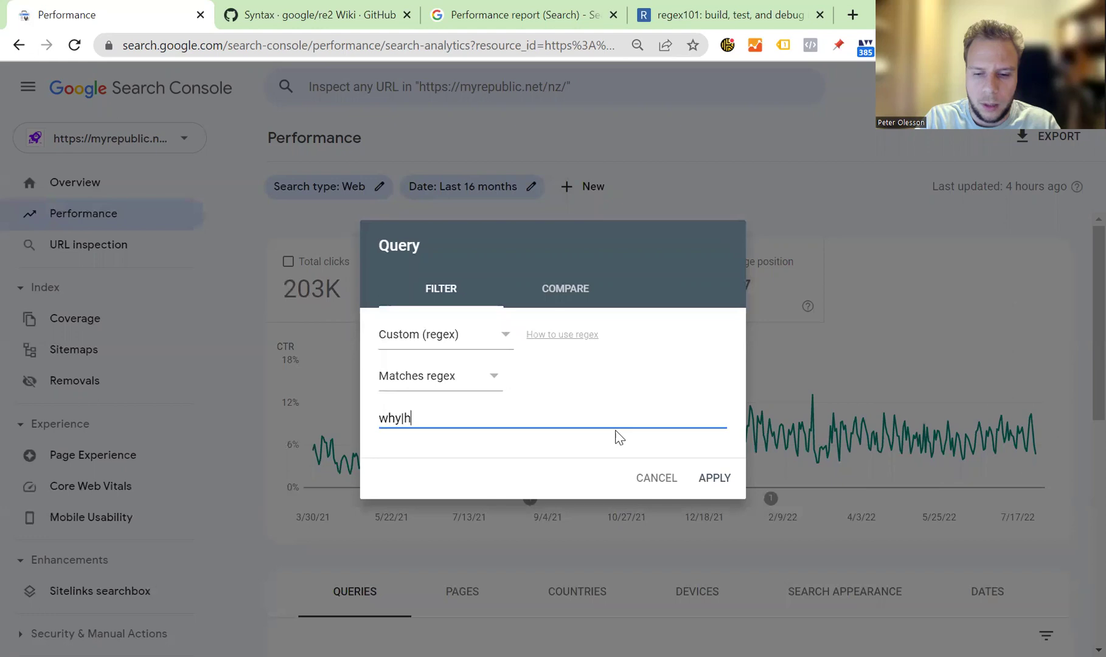
{"action": "type", "text": "ow|"}
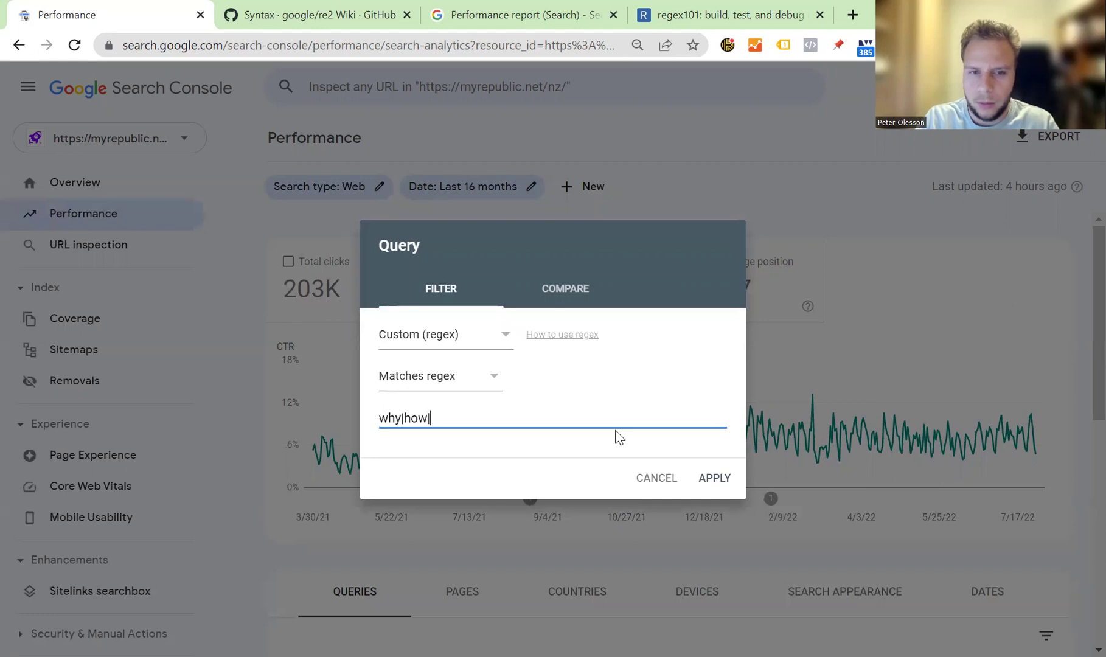
{"action": "type", "text": "what"}
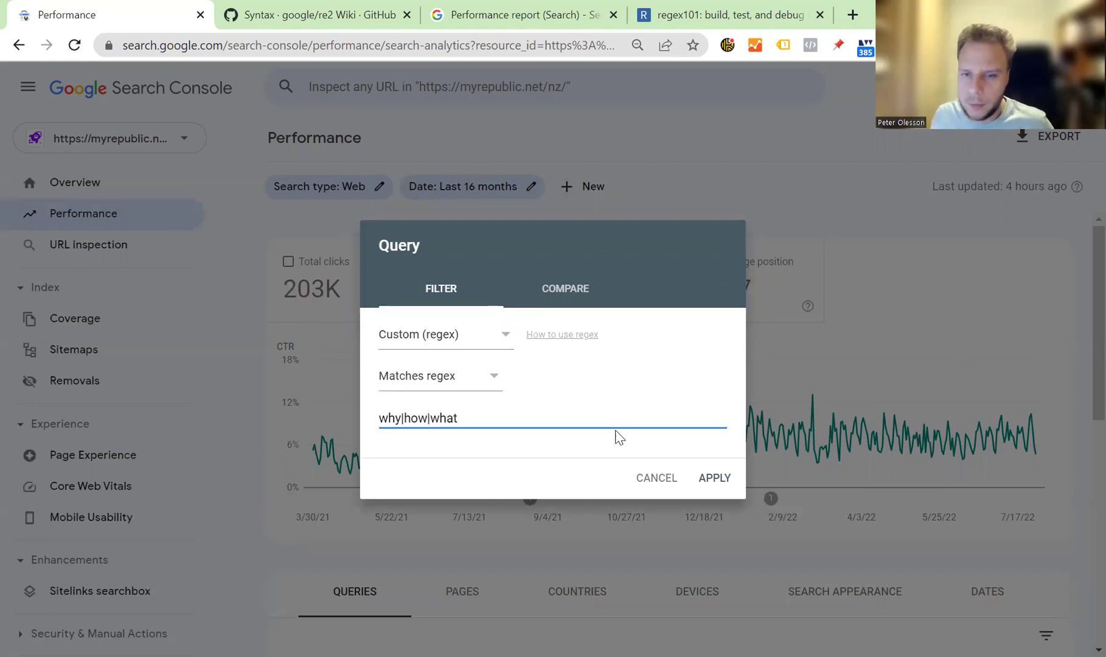
Step: Apply the why|how|what regex filter and review the question-style queries
{"action": "left_click", "coordinate": [715, 480]}
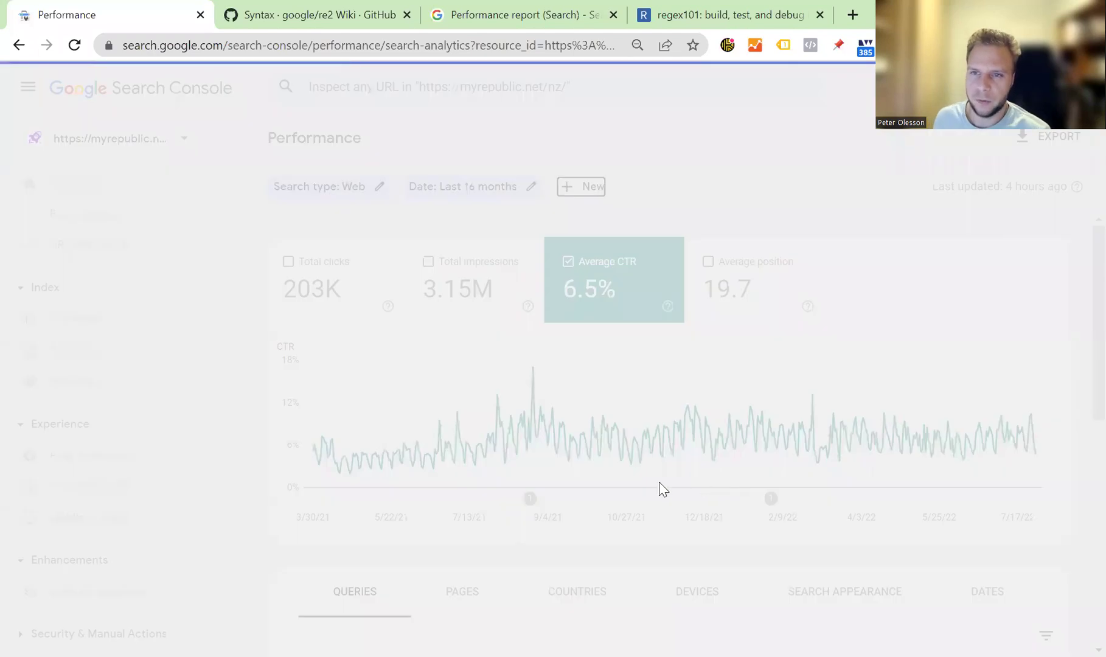
{"action": "scroll", "coordinate": [566, 511], "scroll_direction": "down", "scroll_amount": 9}
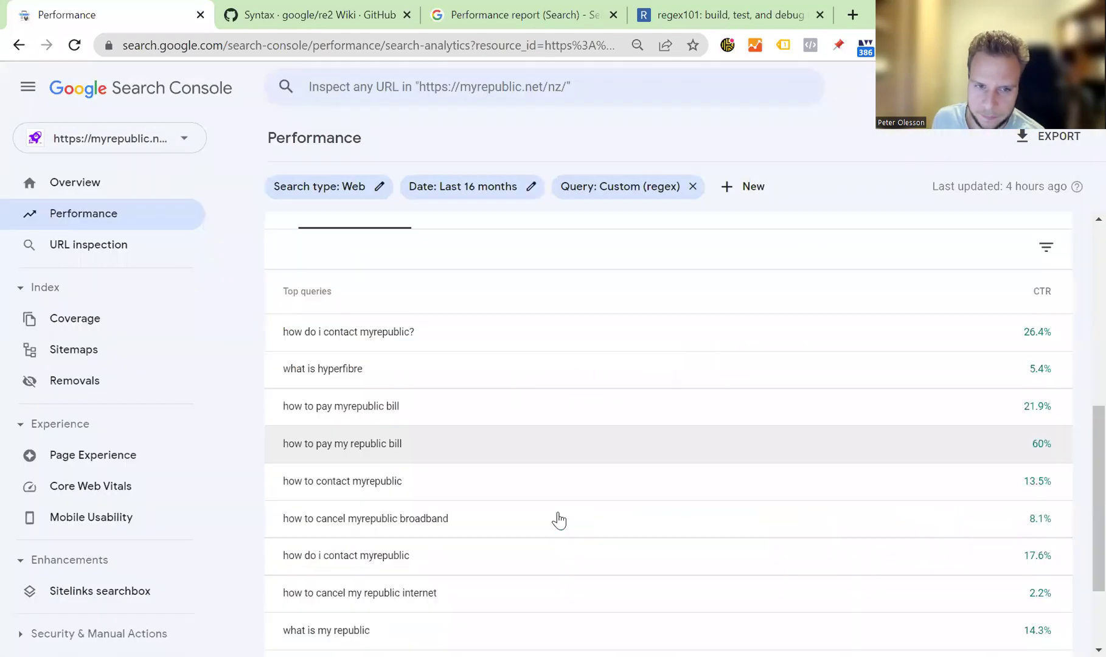
{"action": "scroll", "coordinate": [559, 521], "scroll_direction": "up", "scroll_amount": 4}
{"action": "scroll", "coordinate": [559, 520], "scroll_direction": "up", "scroll_amount": 5}
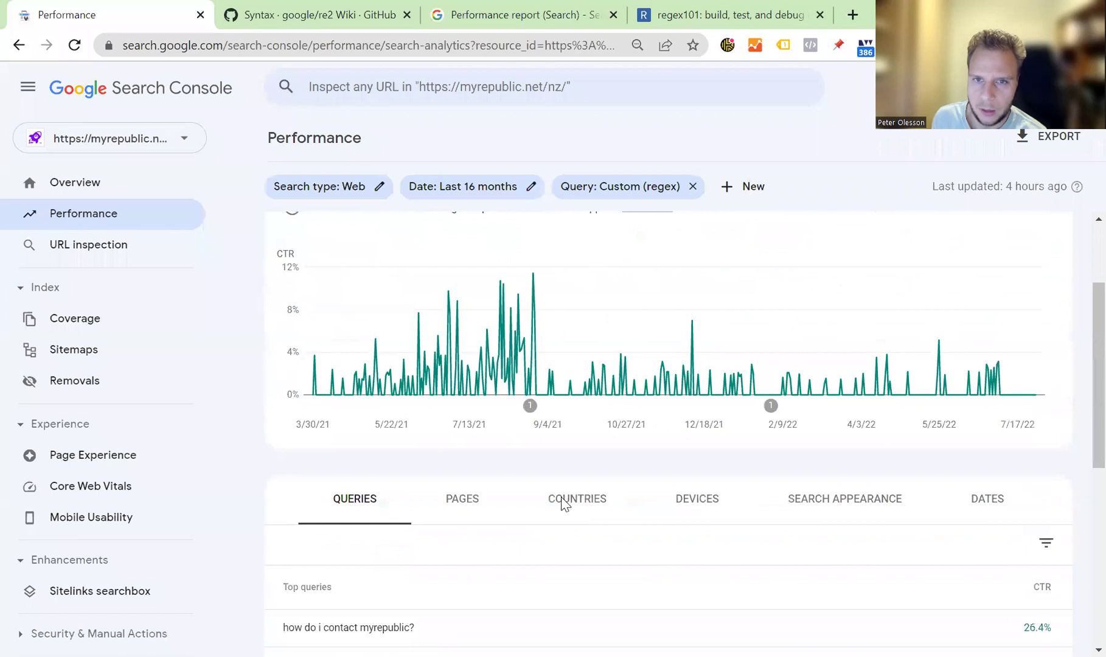
Step: Replace the query regex with review|vs|buy|cheap, not yet applied
{"action": "left_click", "coordinate": [615, 187]}
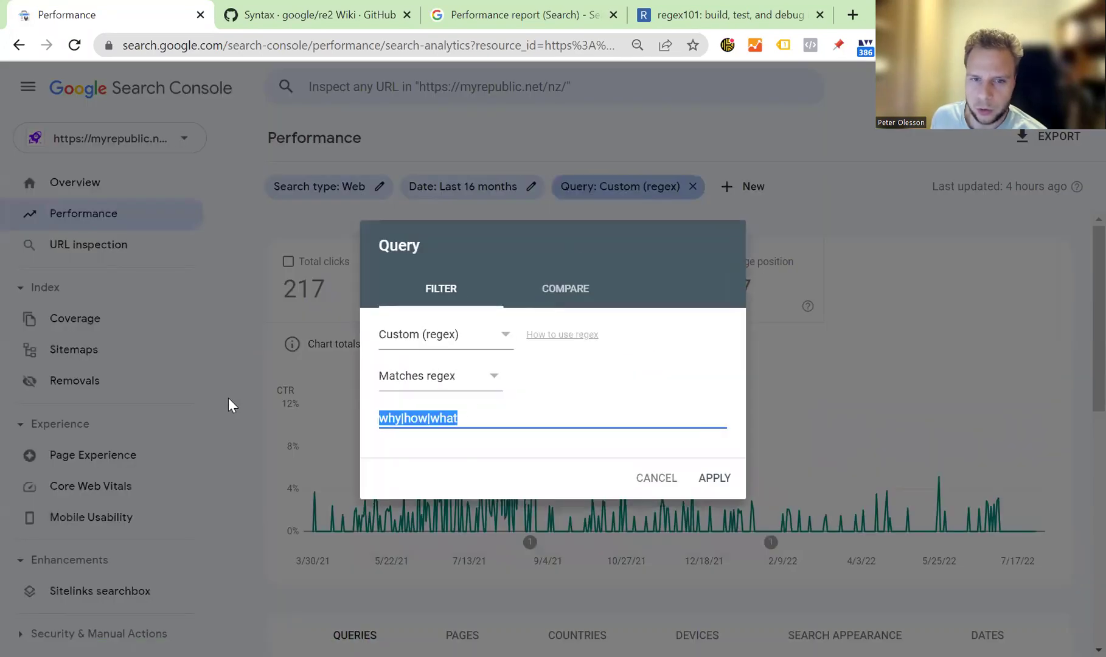
{"action": "key", "text": "BackSpace"}
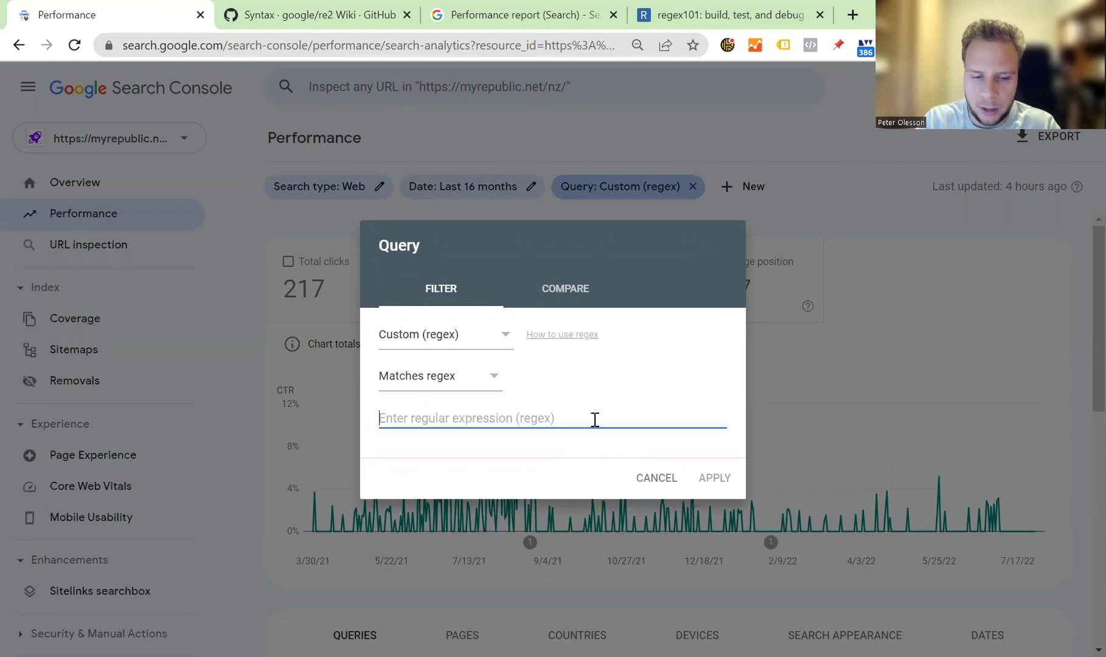
{"action": "type", "text": "review"}
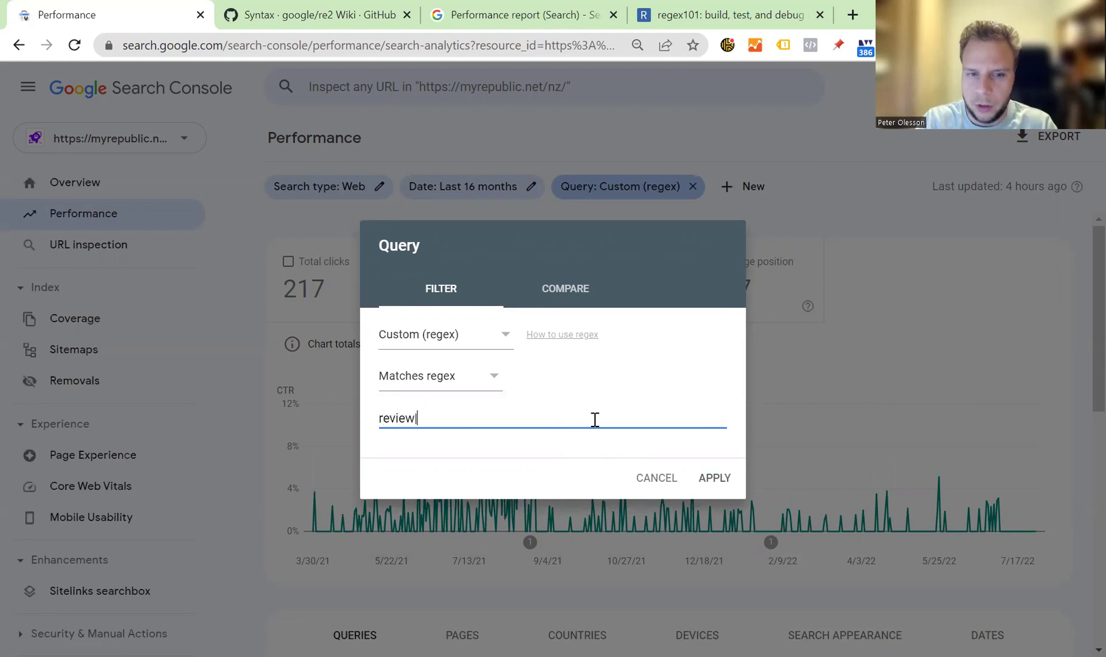
{"action": "type", "text": "|vs"}
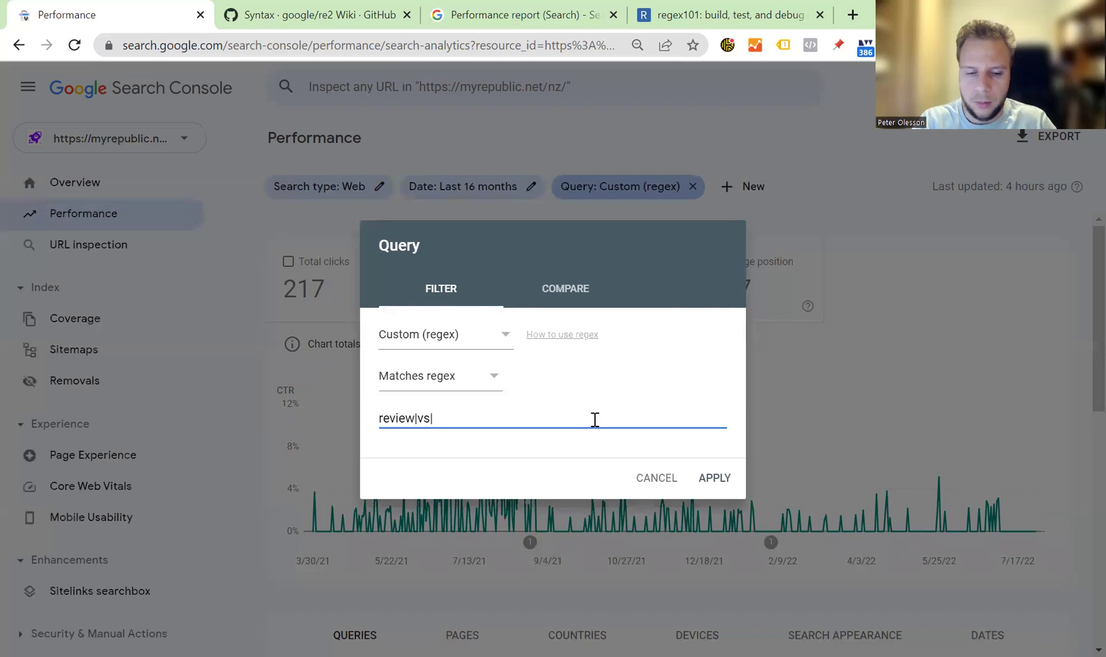
{"action": "type", "text": "|buyy"}
{"action": "key", "text": "BackSpace"}
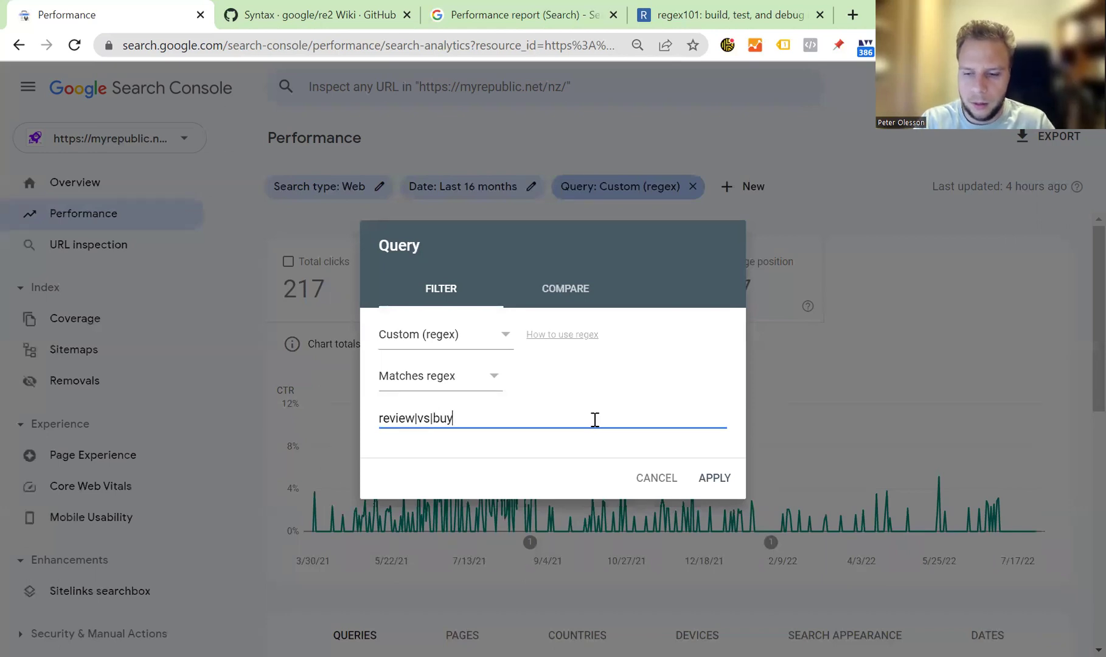
{"action": "type", "text": "|cheaprt"}
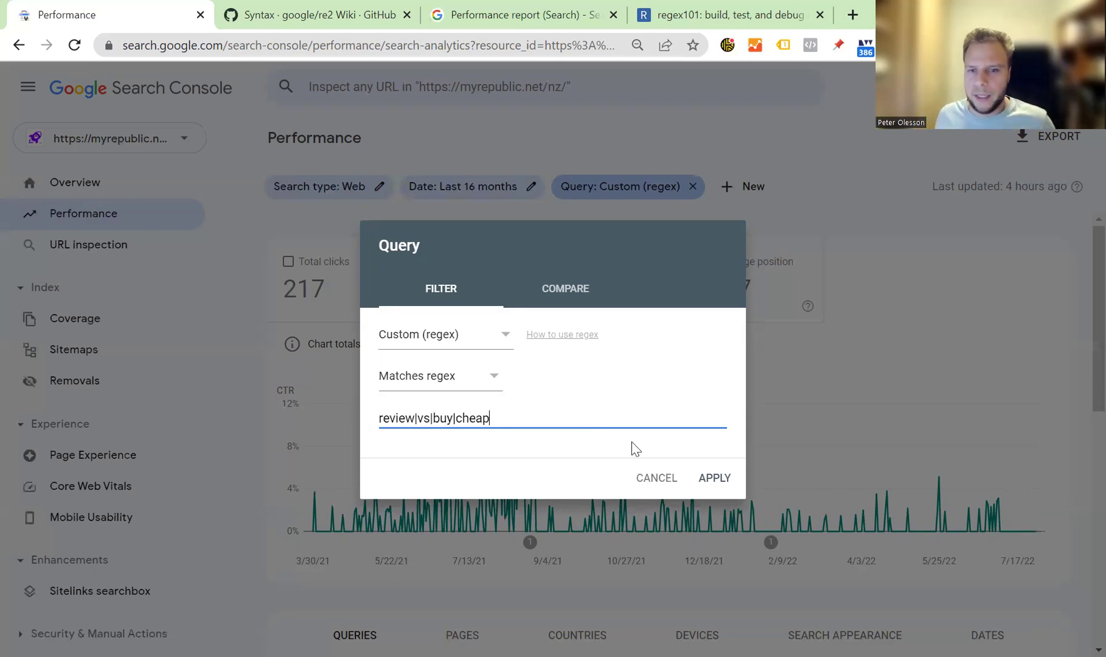
Step: Apply the review|vs|buy|cheap query regex filter and scroll down to the Queries table
{"action": "left_click", "coordinate": [713, 478]}
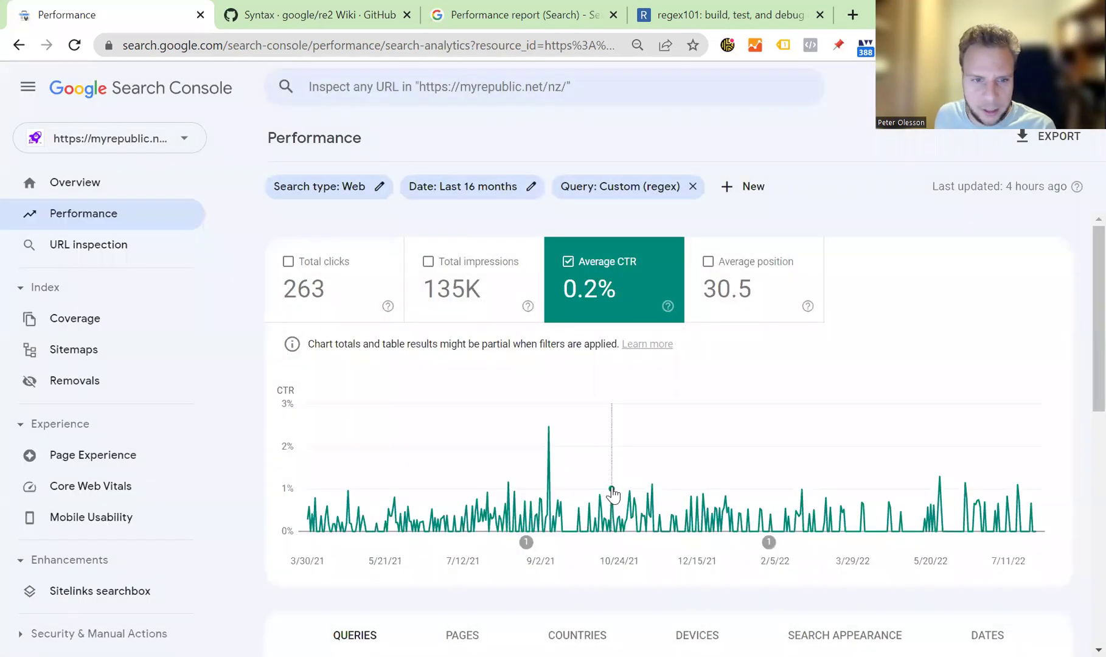
{"action": "scroll", "coordinate": [487, 526], "scroll_direction": "down", "scroll_amount": 5}
{"action": "scroll", "coordinate": [414, 539], "scroll_direction": "down", "scroll_amount": 1}
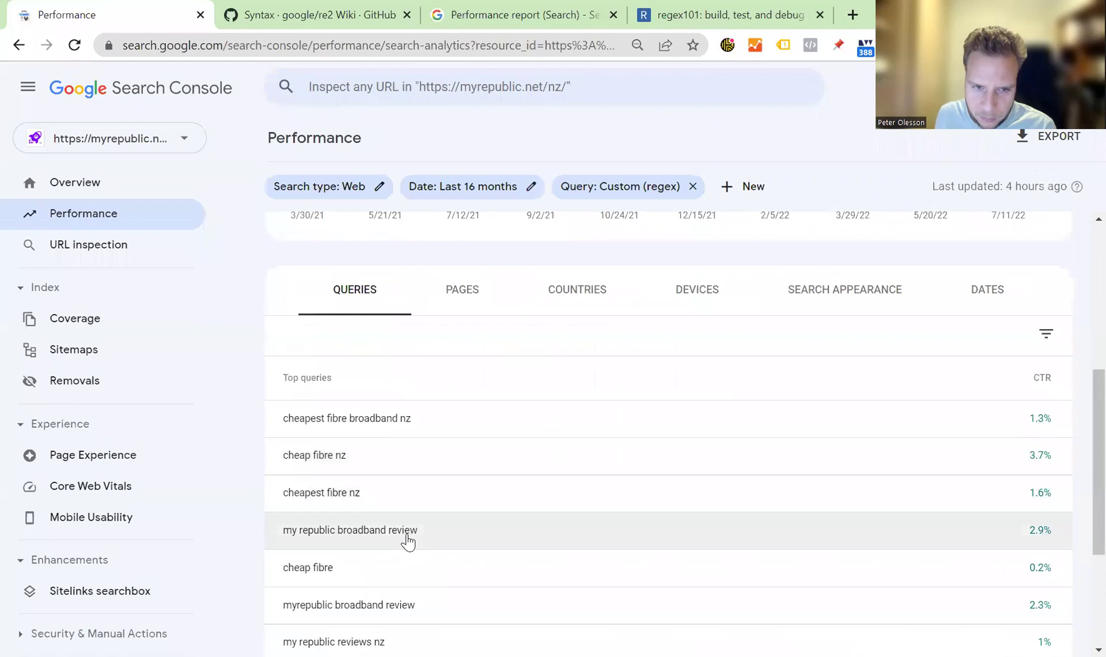
{"action": "scroll", "coordinate": [407, 538], "scroll_direction": "down", "scroll_amount": 3}
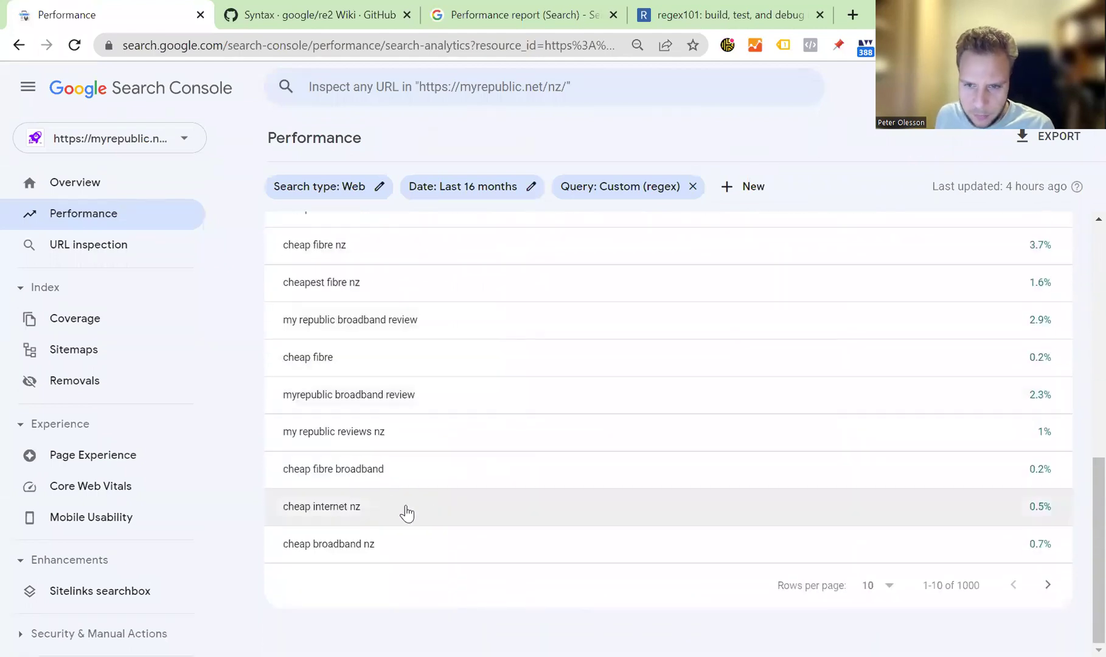
Step: Show 25 matching queries per page in the Queries table
{"action": "left_click", "coordinate": [872, 587]}
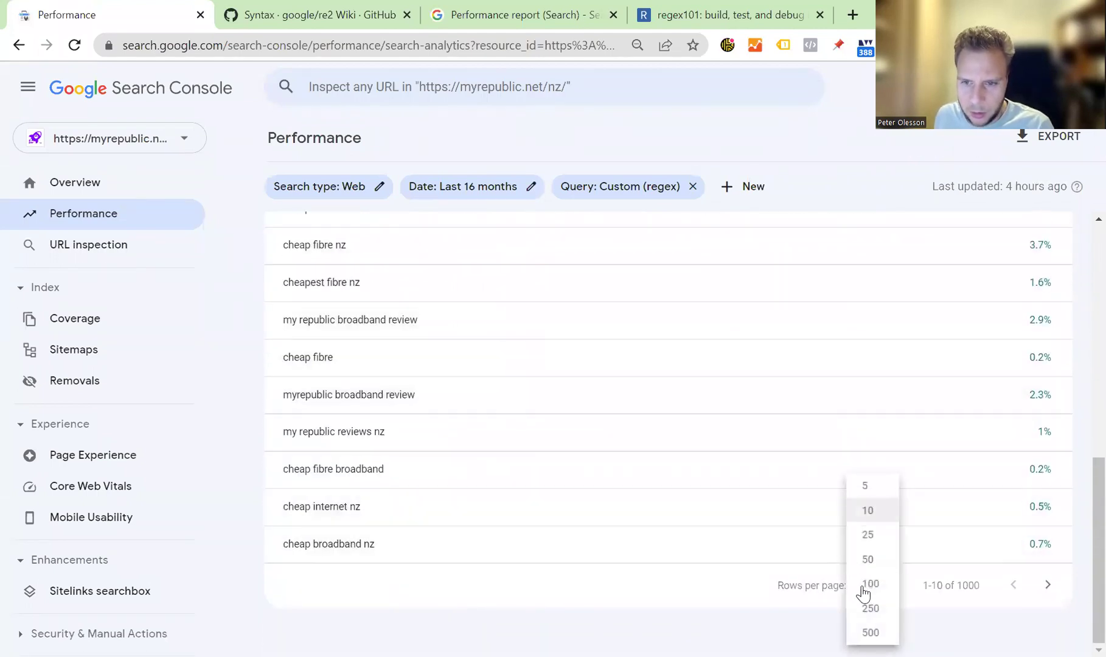
{"action": "left_click", "coordinate": [873, 535]}
{"action": "scroll", "coordinate": [672, 533], "scroll_direction": "down", "scroll_amount": 5}
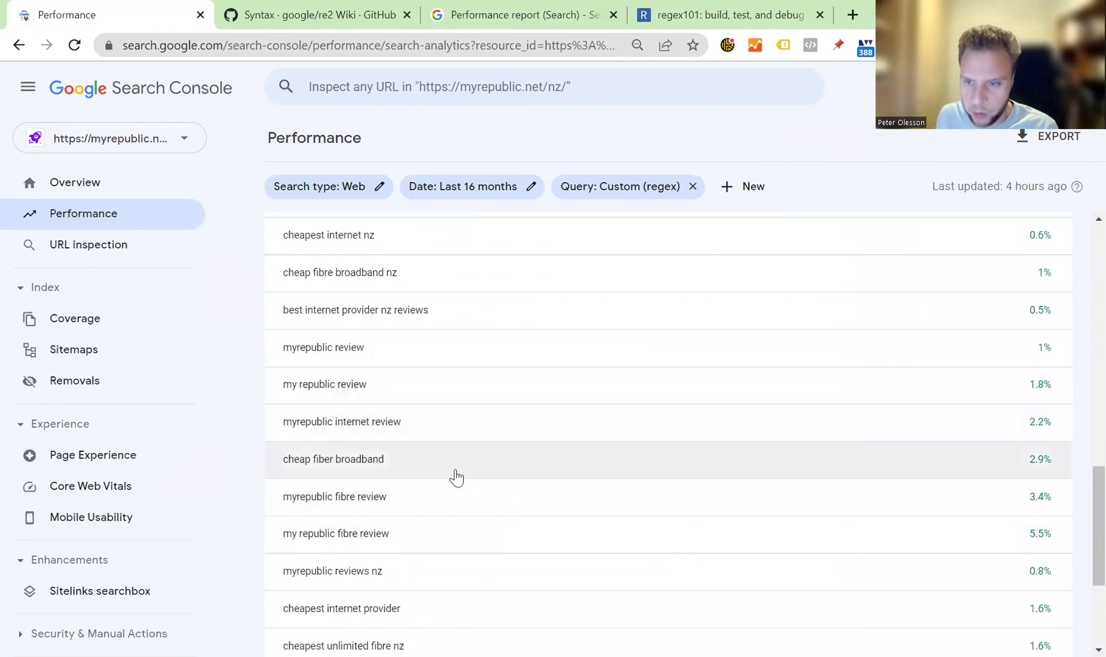
{"action": "scroll", "coordinate": [457, 479], "scroll_direction": "up", "scroll_amount": 10}
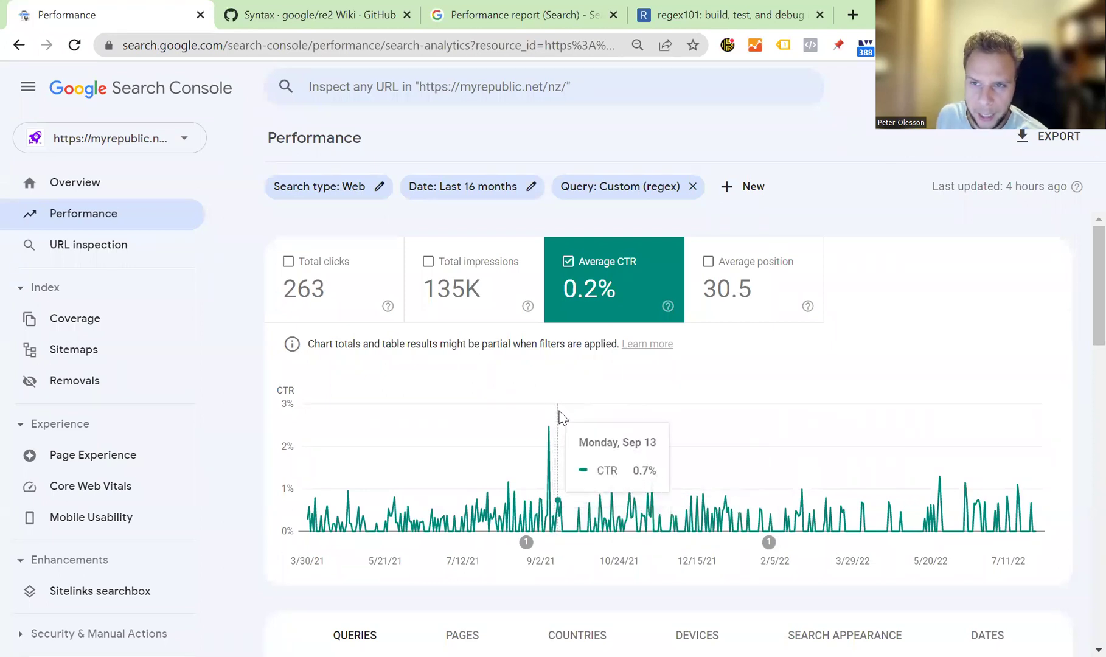
Step: Browse the GitHub re2 syntax tables, then view regex101 and the Performance report help article
{"action": "key", "text": "ctrl+Tab"}
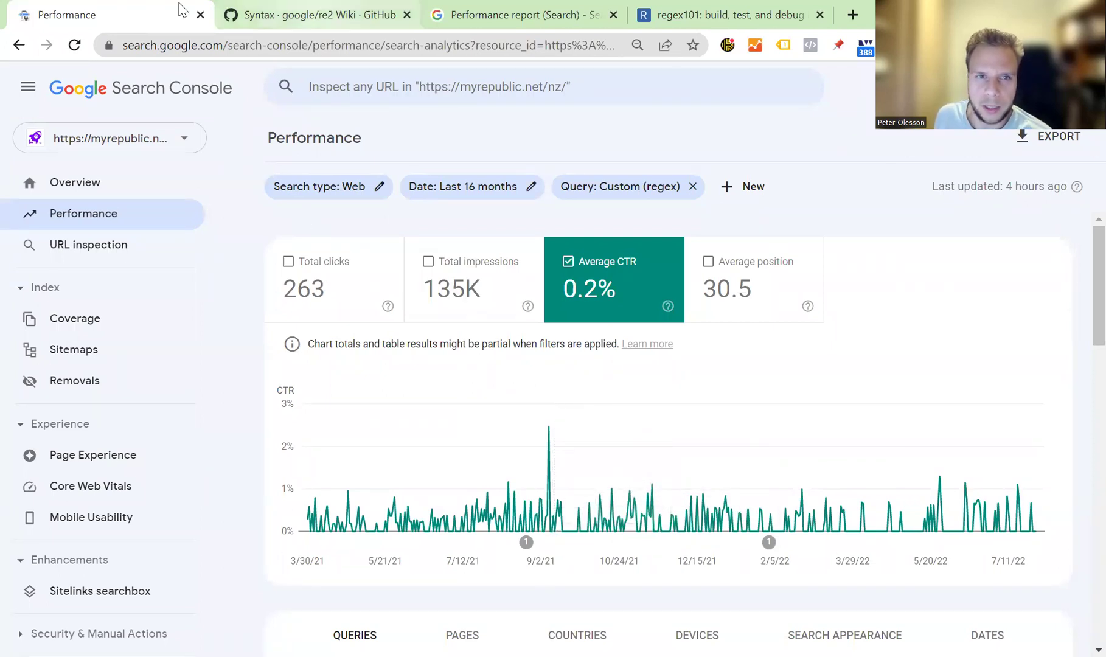
{"action": "scroll", "coordinate": [311, 256], "scroll_direction": "up", "scroll_amount": 6}
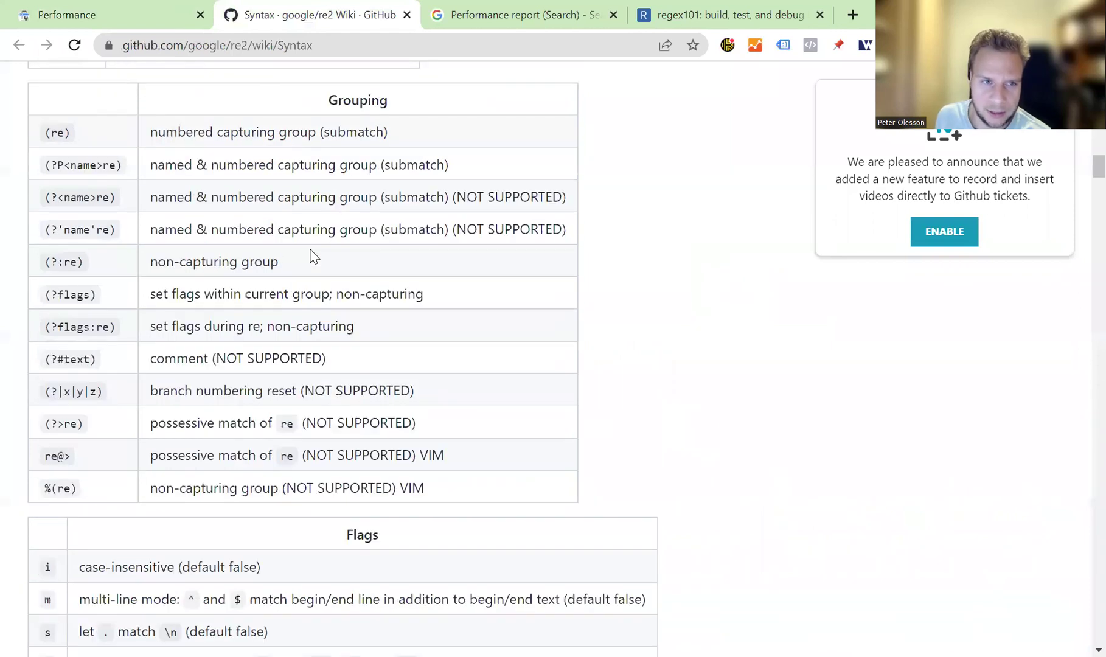
{"action": "scroll", "coordinate": [312, 255], "scroll_direction": "up", "scroll_amount": 14}
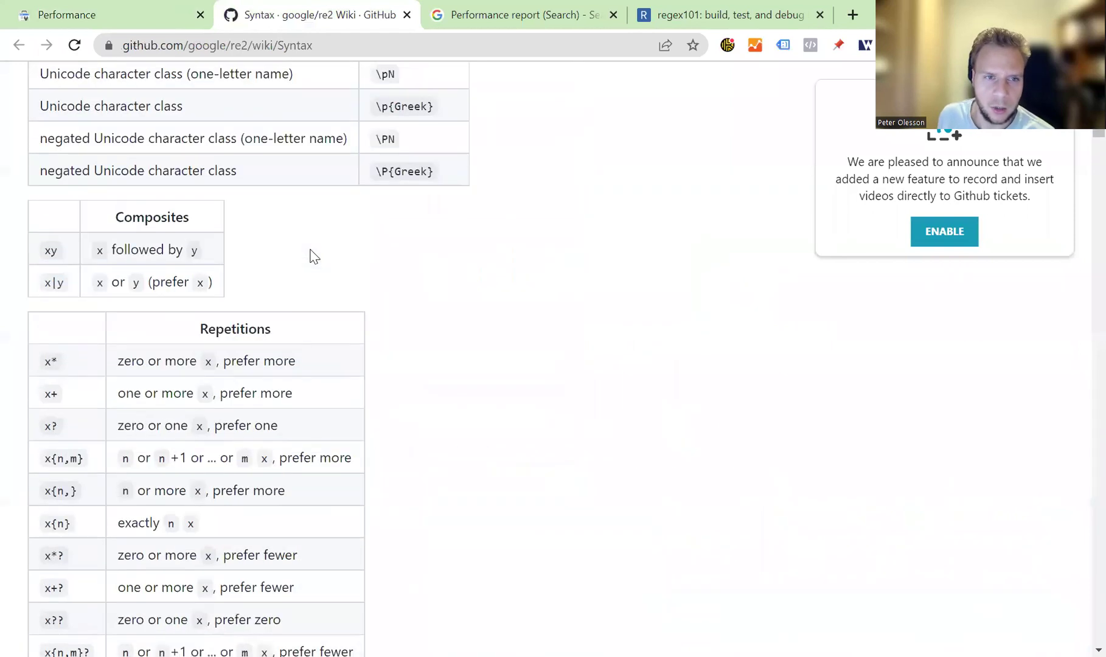
{"action": "scroll", "coordinate": [312, 259], "scroll_direction": "up", "scroll_amount": 4}
{"action": "scroll", "coordinate": [308, 269], "scroll_direction": "down", "scroll_amount": 12}
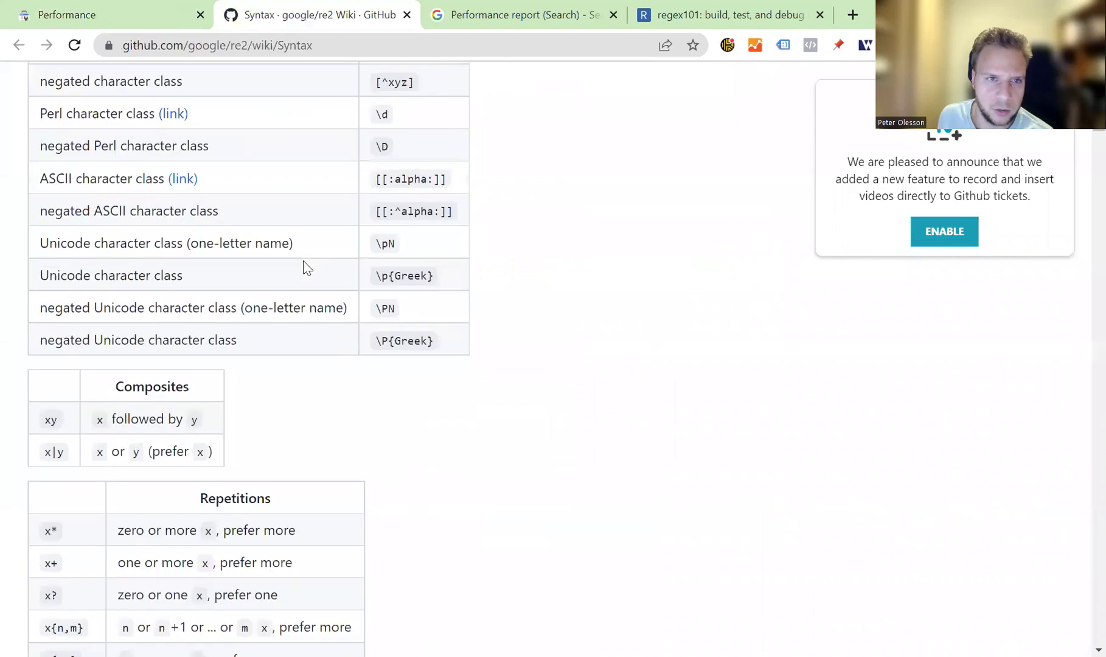
{"action": "scroll", "coordinate": [307, 268], "scroll_direction": "down", "scroll_amount": 6}
{"action": "scroll", "coordinate": [575, 200], "scroll_direction": "down", "scroll_amount": 2}
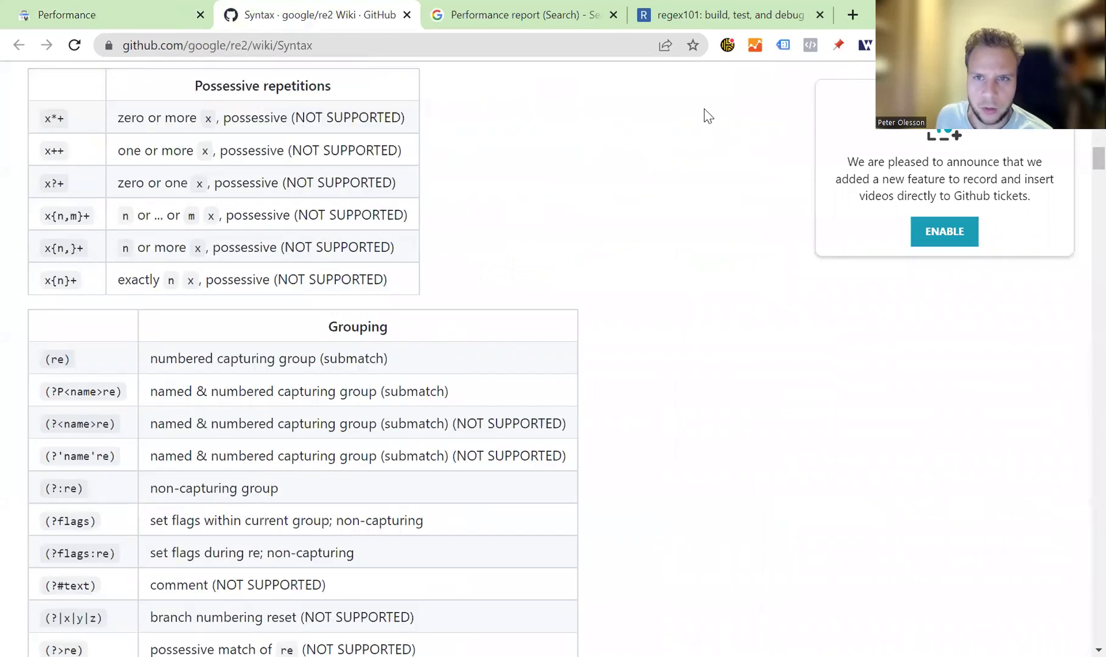
{"action": "left_click", "coordinate": [757, 17]}
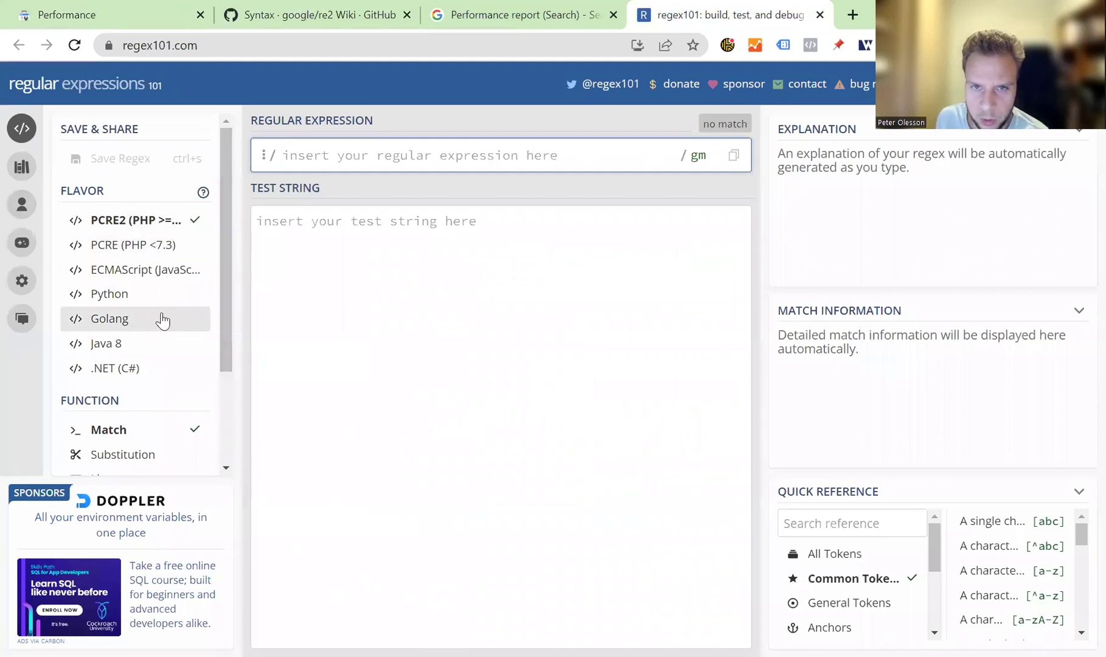
{"action": "left_click", "coordinate": [432, 29]}
Step: Read the help article's regex filter section and common expressions table, then return to Performance
{"action": "scroll", "coordinate": [331, 286], "scroll_direction": "down", "scroll_amount": 5}
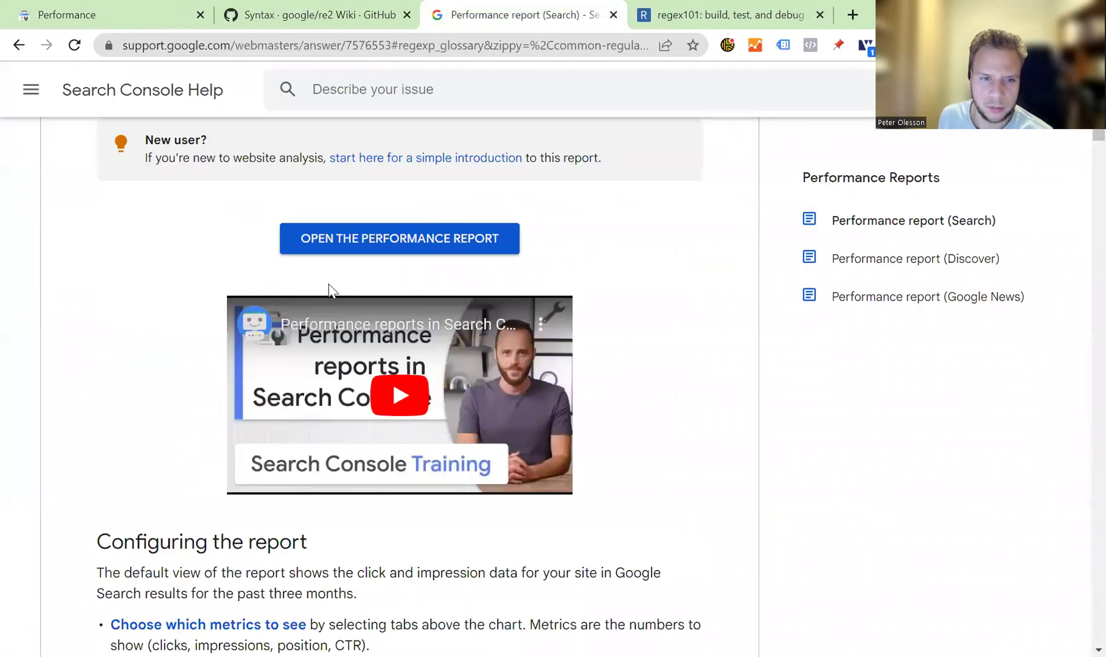
{"action": "scroll", "coordinate": [330, 297], "scroll_direction": "down", "scroll_amount": 10}
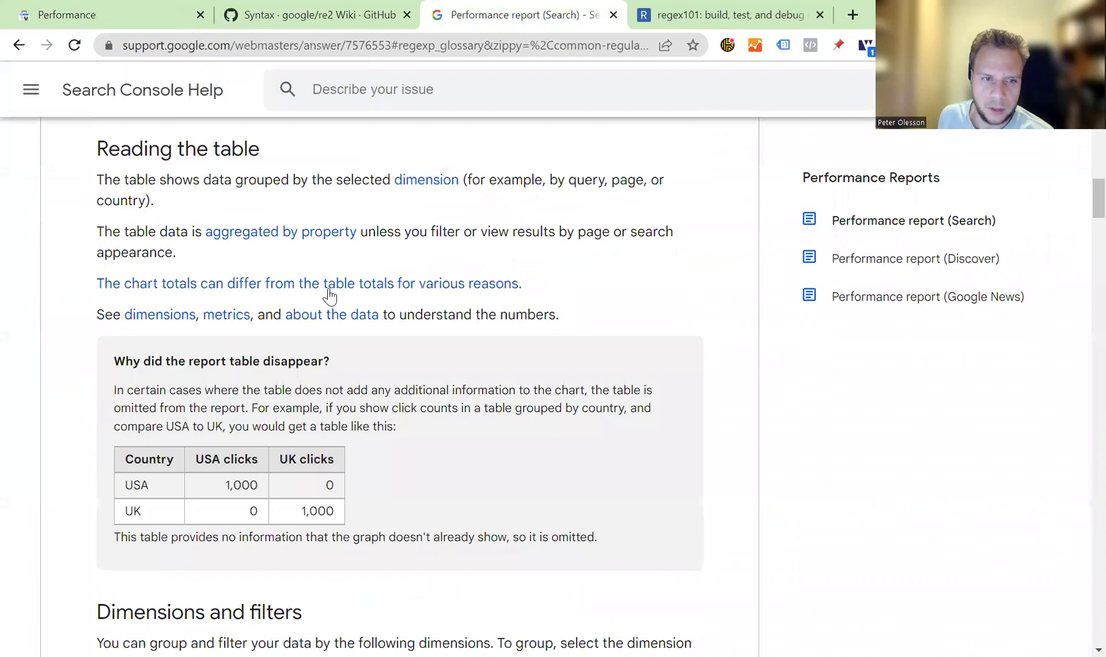
{"action": "scroll", "coordinate": [329, 297], "scroll_direction": "down", "scroll_amount": 10}
{"action": "scroll", "coordinate": [329, 297], "scroll_direction": "down", "scroll_amount": 10}
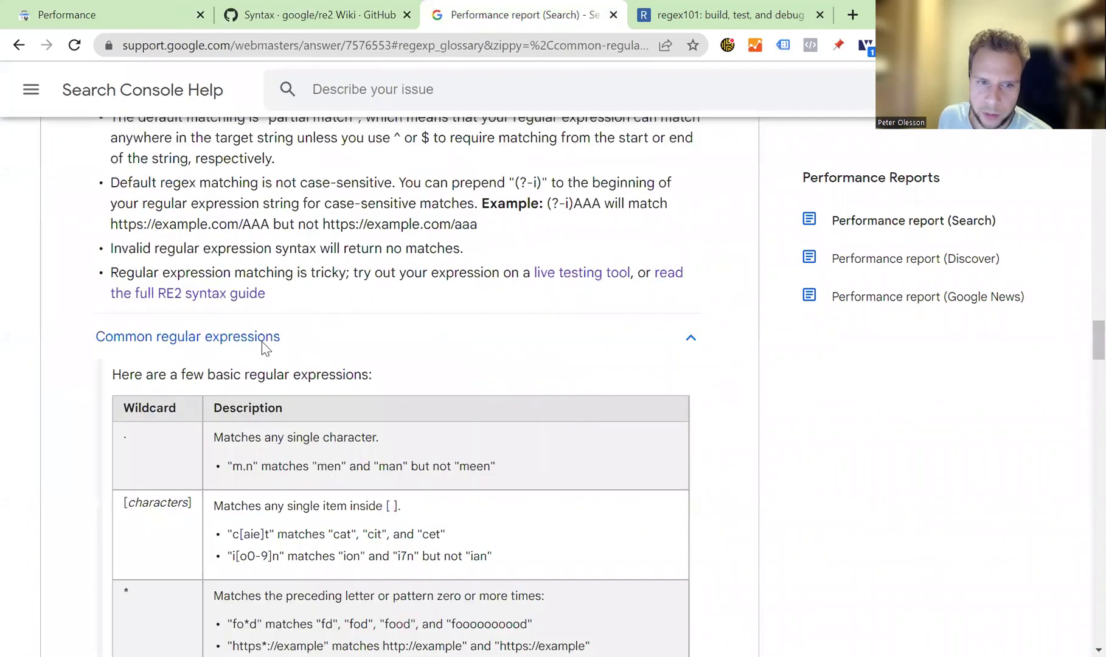
{"action": "scroll", "coordinate": [261, 341], "scroll_direction": "down", "scroll_amount": 10}
{"action": "scroll", "coordinate": [256, 352], "scroll_direction": "down", "scroll_amount": 2}
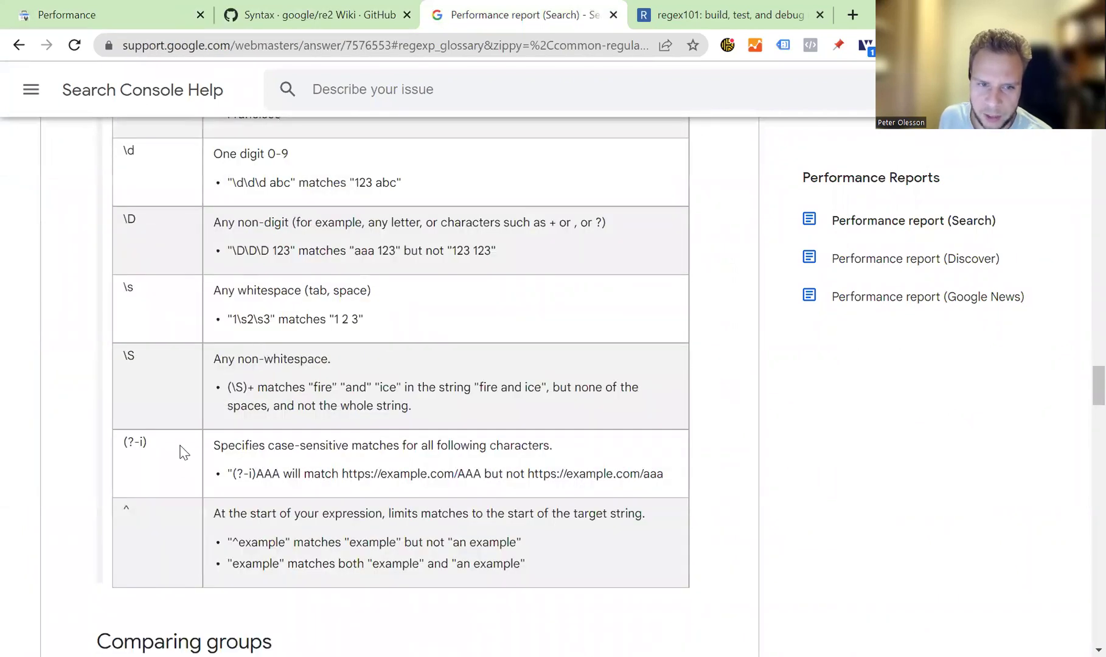
{"action": "scroll", "coordinate": [163, 517], "scroll_direction": "down", "scroll_amount": 3}
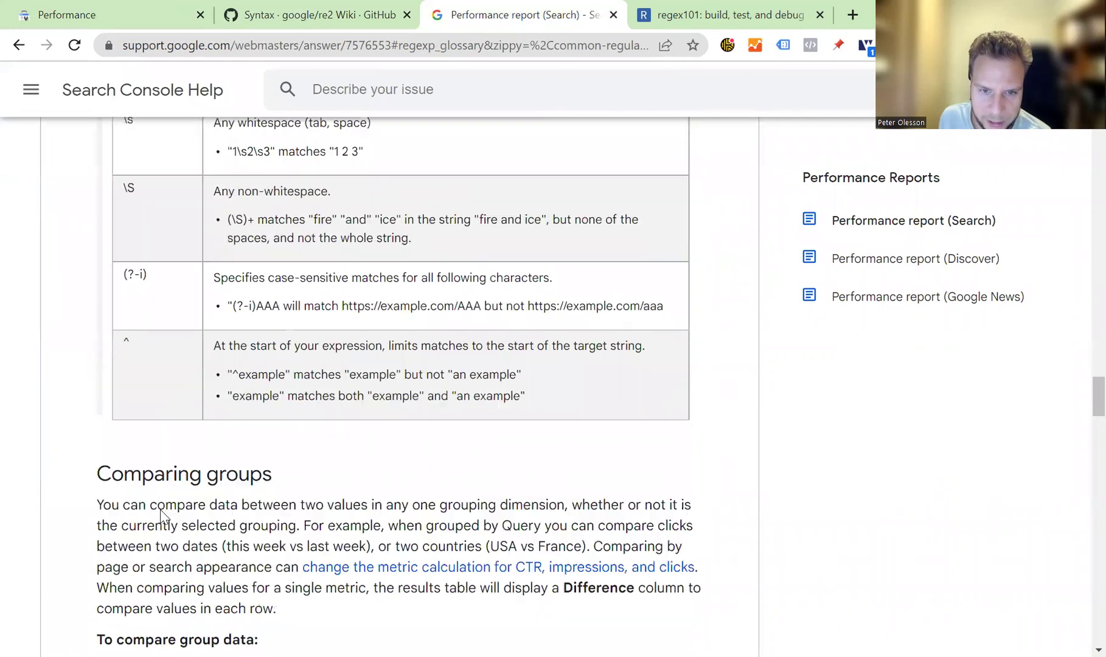
{"action": "scroll", "coordinate": [177, 463], "scroll_direction": "up", "scroll_amount": 15}
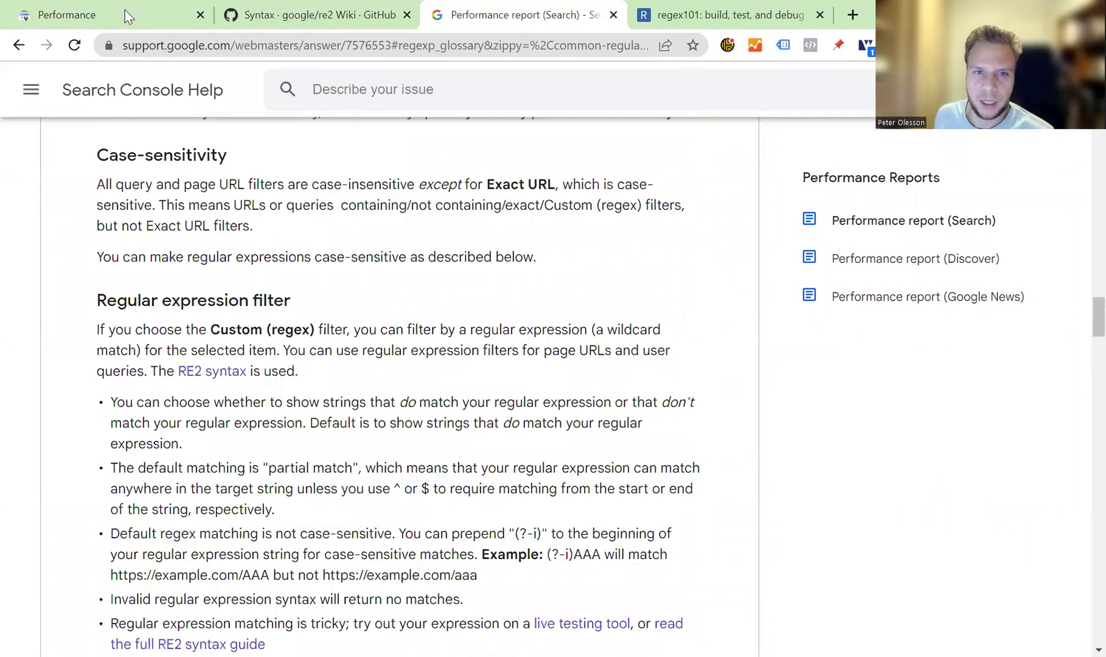
{"action": "left_click", "coordinate": [128, 15]}
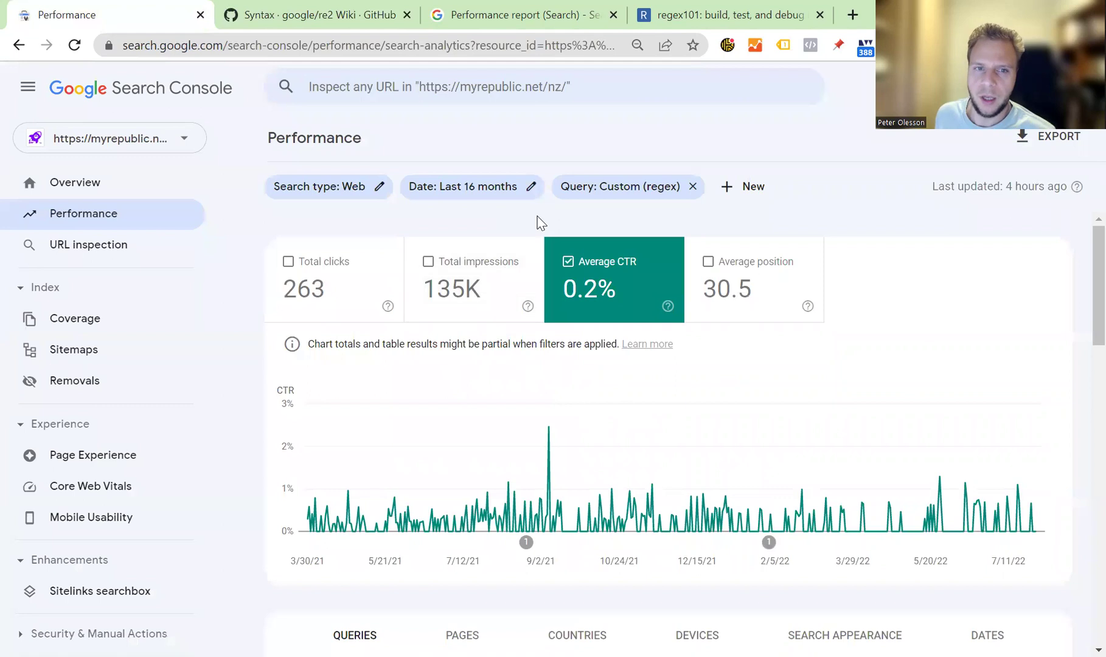
Step: Switch the query filter to Compare mode with .*myrepublic.* replacing the old regex
{"action": "left_click", "coordinate": [661, 197]}
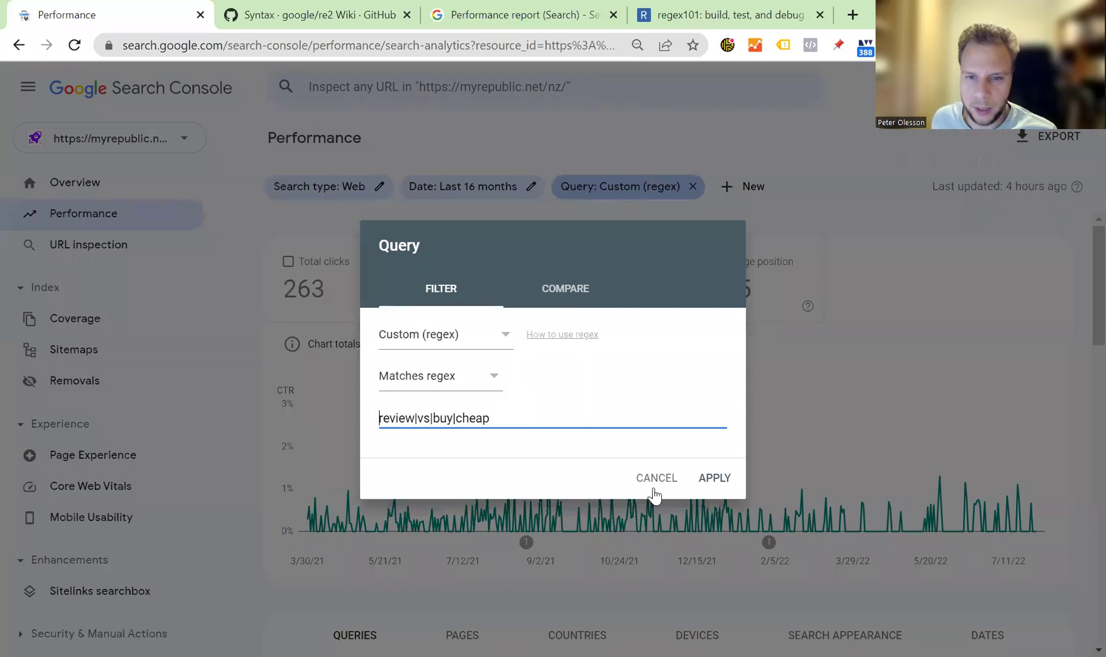
{"action": "left_click", "coordinate": [563, 292]}
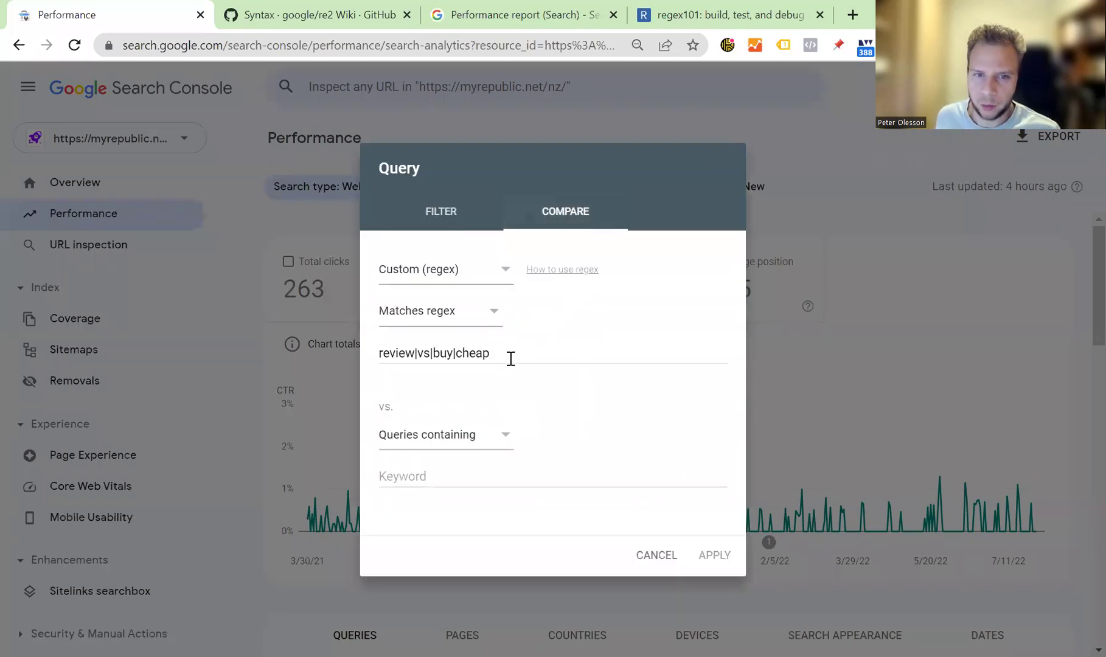
{"action": "left_click_drag", "start_coordinate": [511, 360], "coordinate": [239, 356]}
{"action": "key", "text": "BackSpace"}
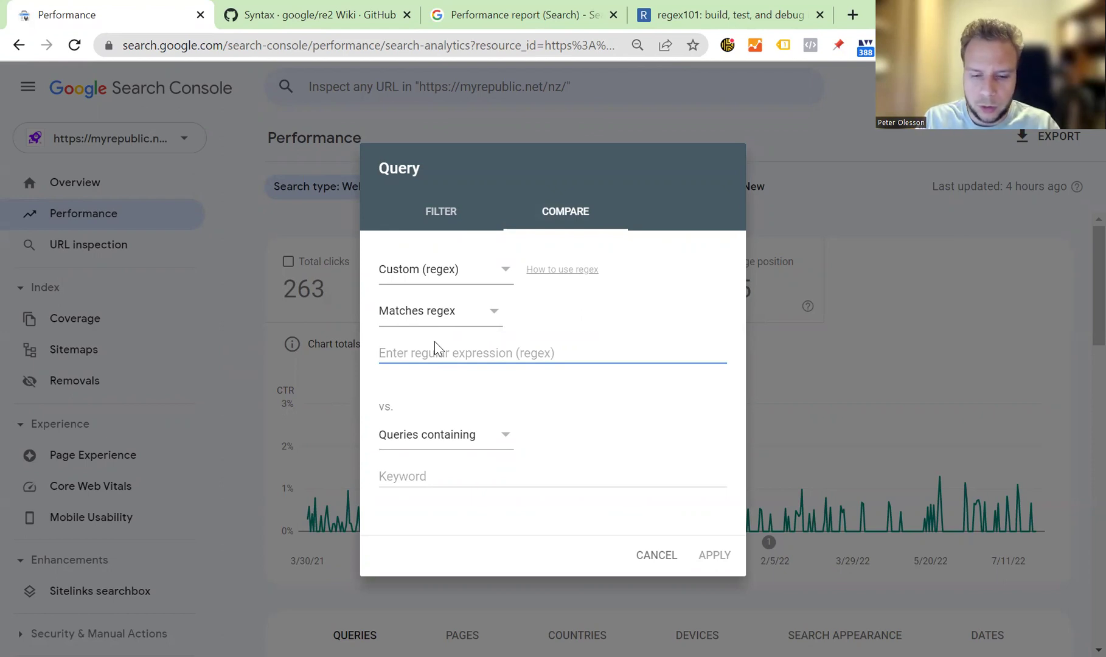
{"action": "type", "text": ".*"}
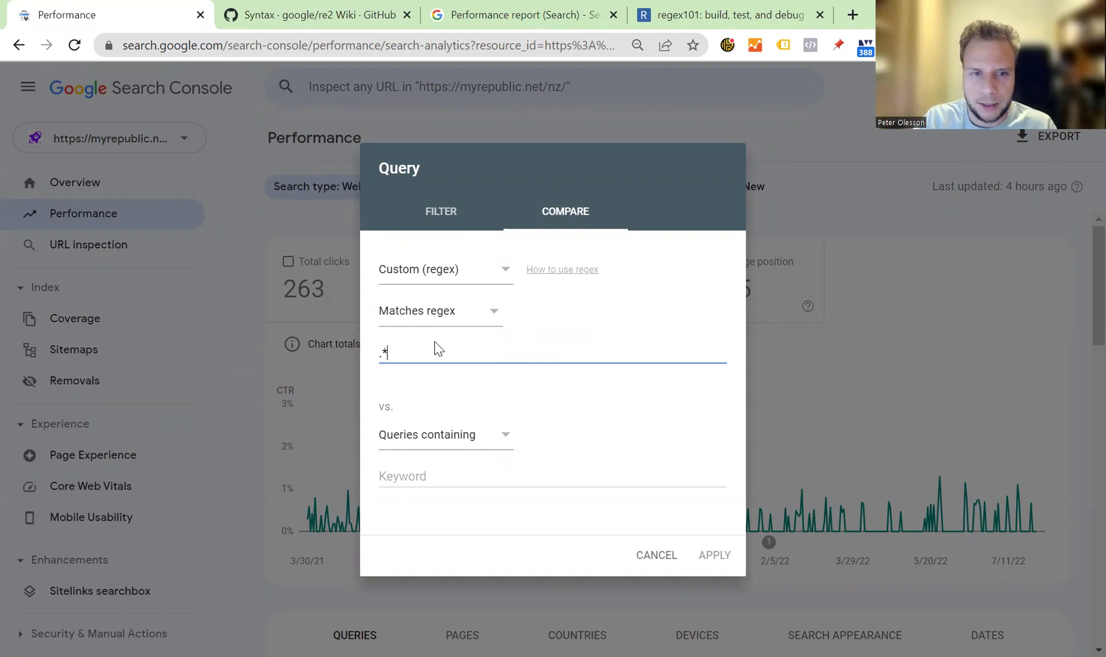
{"action": "type", "text": "myrep"}
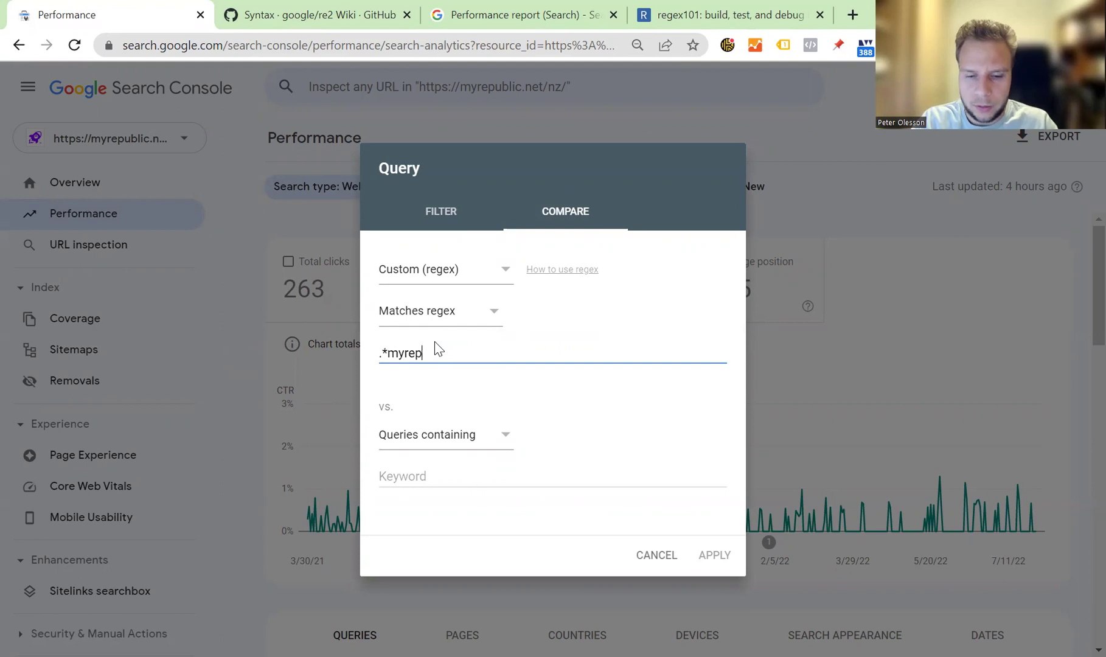
{"action": "type", "text": "ublic.*"}
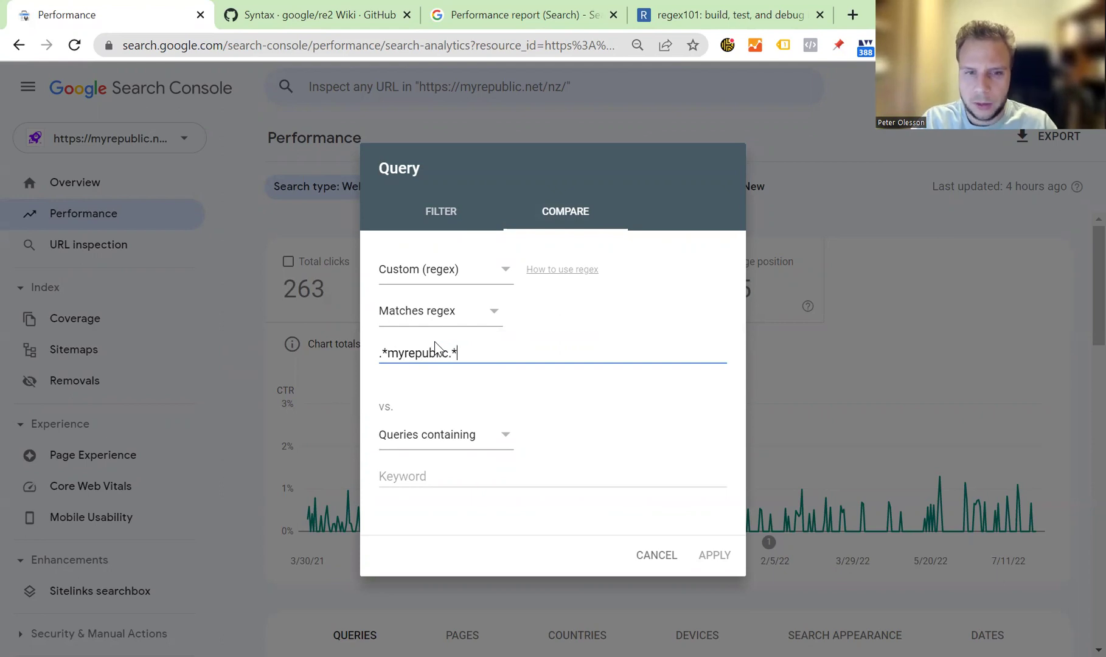
Step: Compare against queries that don't match regex .*myrepublic.* and apply the comparison
{"action": "left_click_drag", "start_coordinate": [458, 355], "coordinate": [335, 345]}
{"action": "key", "text": "ctrl+c"}
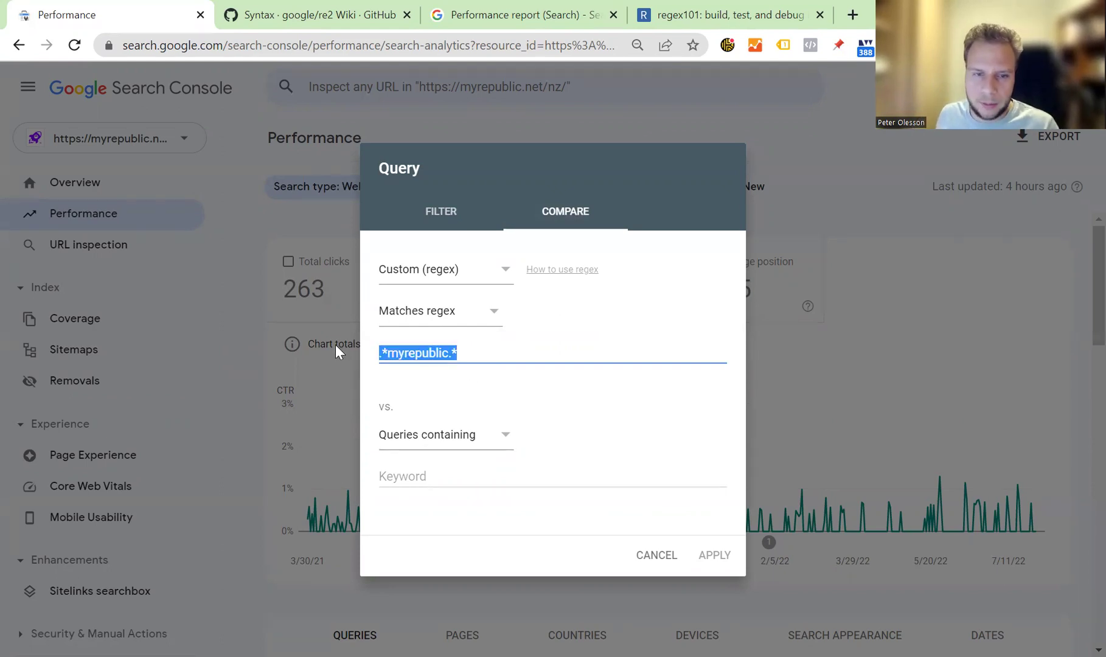
{"action": "left_click", "coordinate": [441, 480]}
{"action": "key", "text": "ctrl+v"}
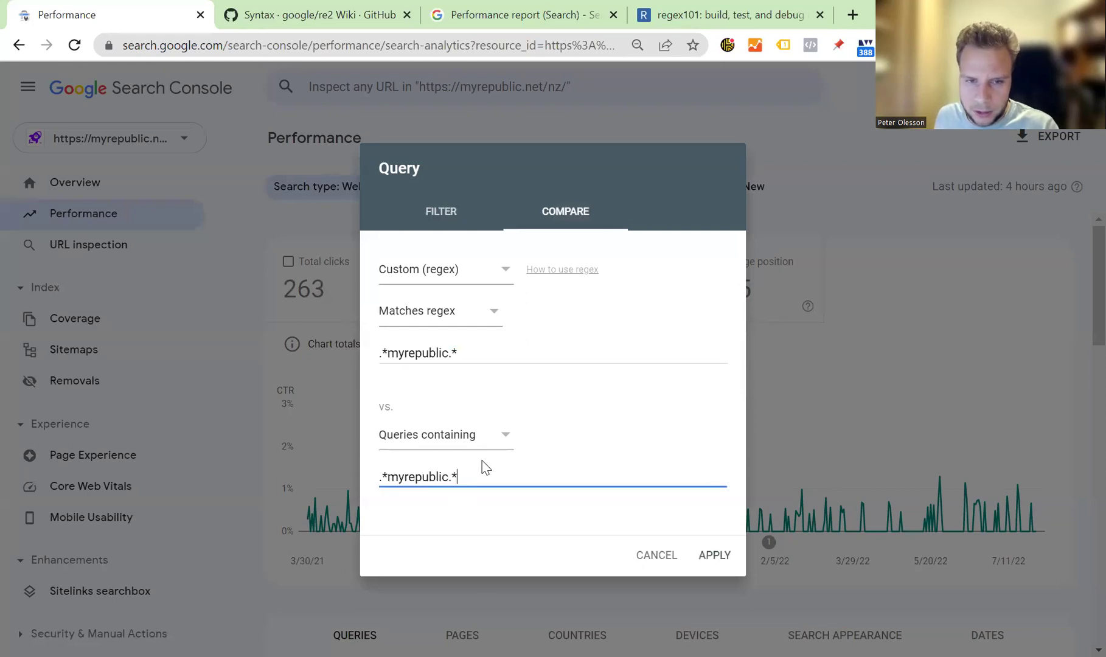
{"action": "left_click", "coordinate": [506, 436]}
{"action": "left_click", "coordinate": [460, 528]}
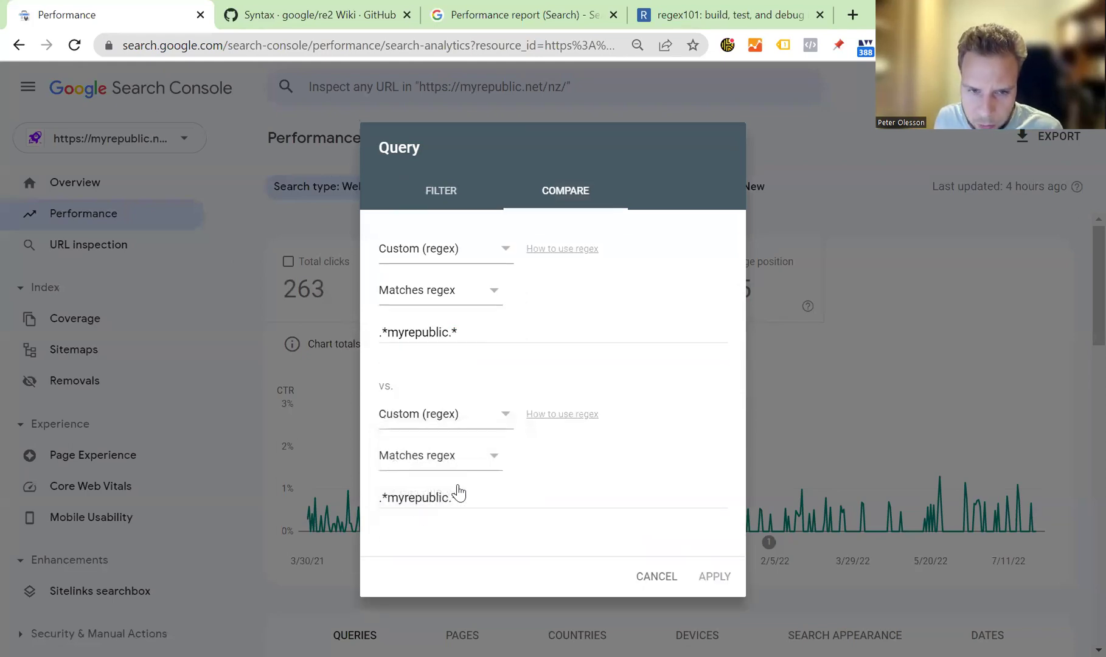
{"action": "left_click", "coordinate": [477, 456]}
{"action": "left_click", "coordinate": [476, 497]}
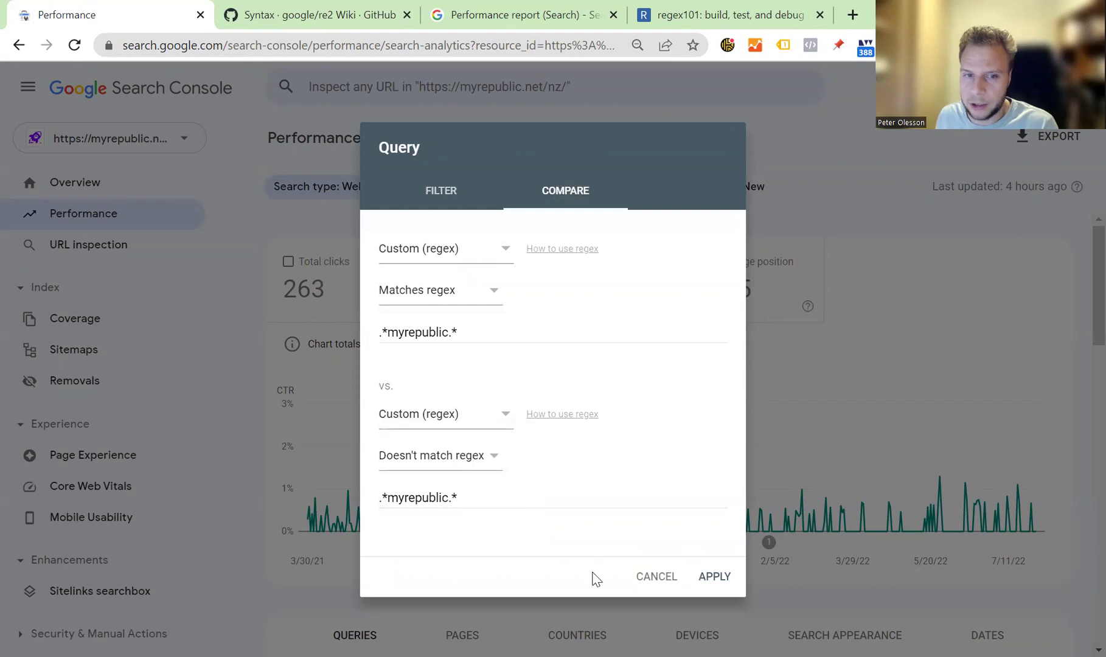
{"action": "left_click_drag", "start_coordinate": [495, 329], "coordinate": [370, 318]}
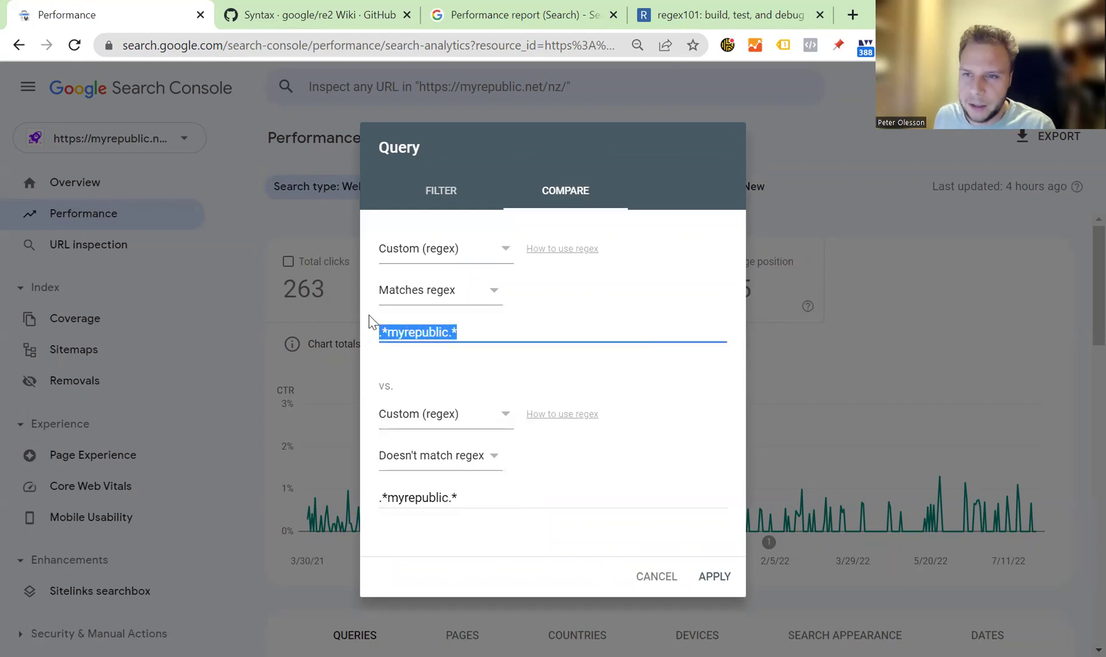
{"action": "left_click_drag", "start_coordinate": [478, 494], "coordinate": [306, 484]}
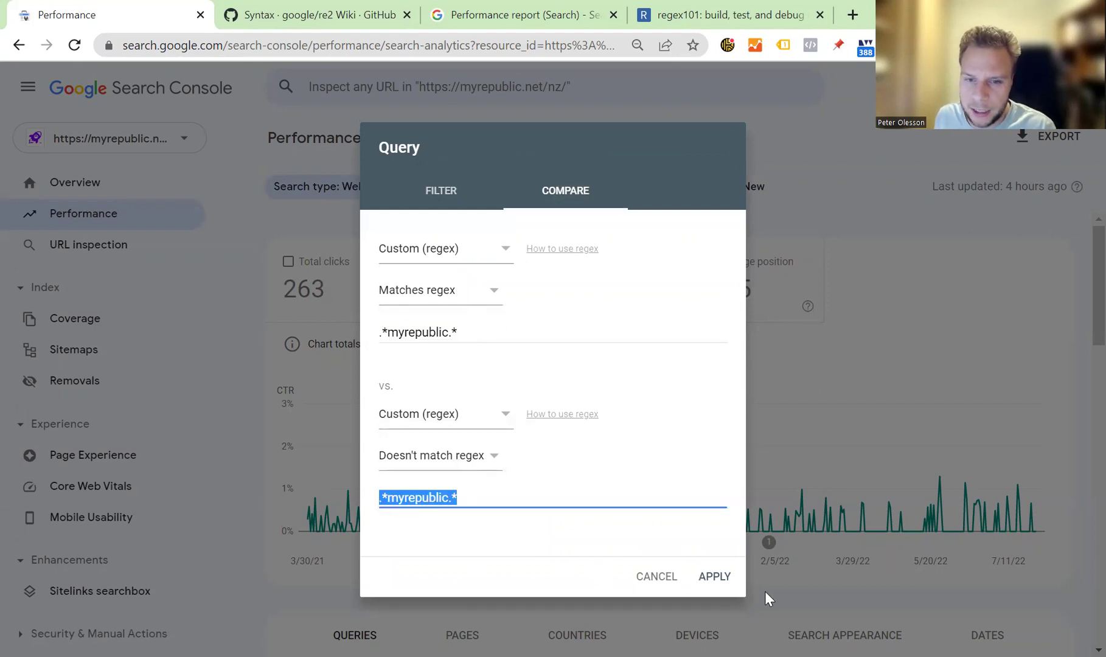
{"action": "left_click", "coordinate": [720, 576]}
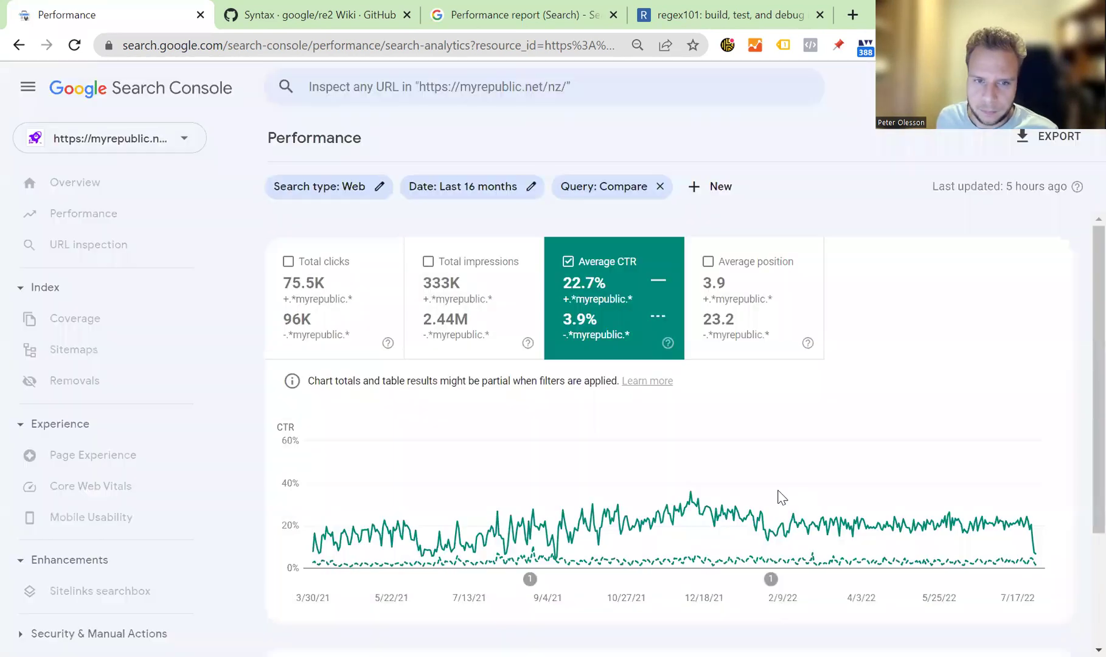
{"action": "scroll", "coordinate": [780, 495], "scroll_direction": "down", "scroll_amount": 2}
{"action": "scroll", "coordinate": [583, 454], "scroll_direction": "up", "scroll_amount": 2}
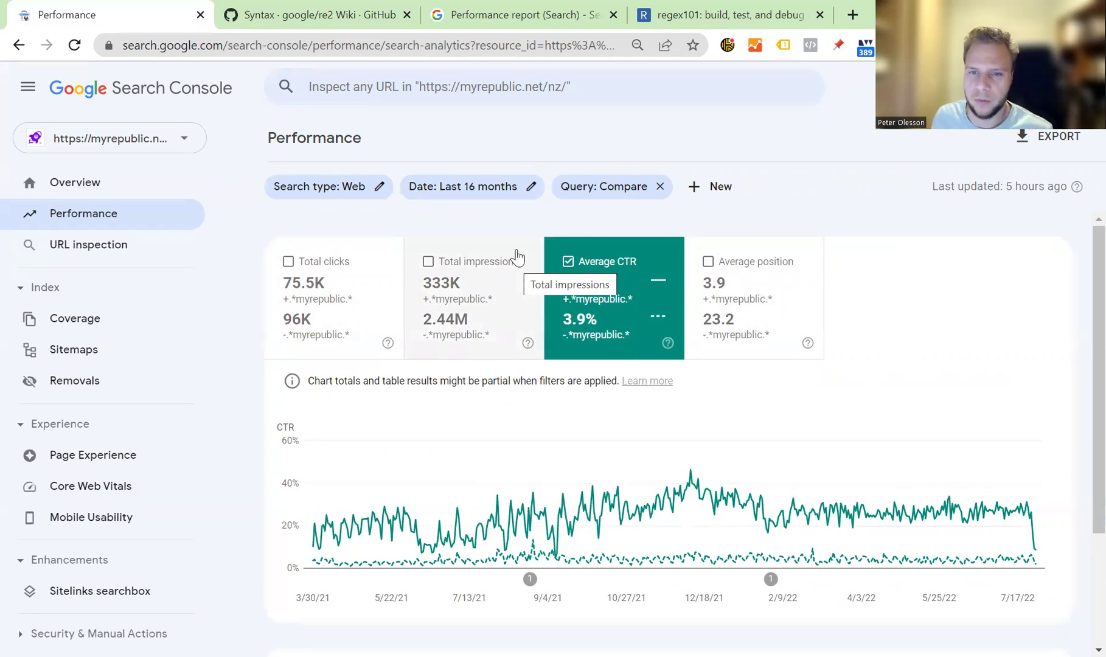
Step: Remove the Query: Compare brand comparison filter
{"action": "left_click", "coordinate": [622, 189]}
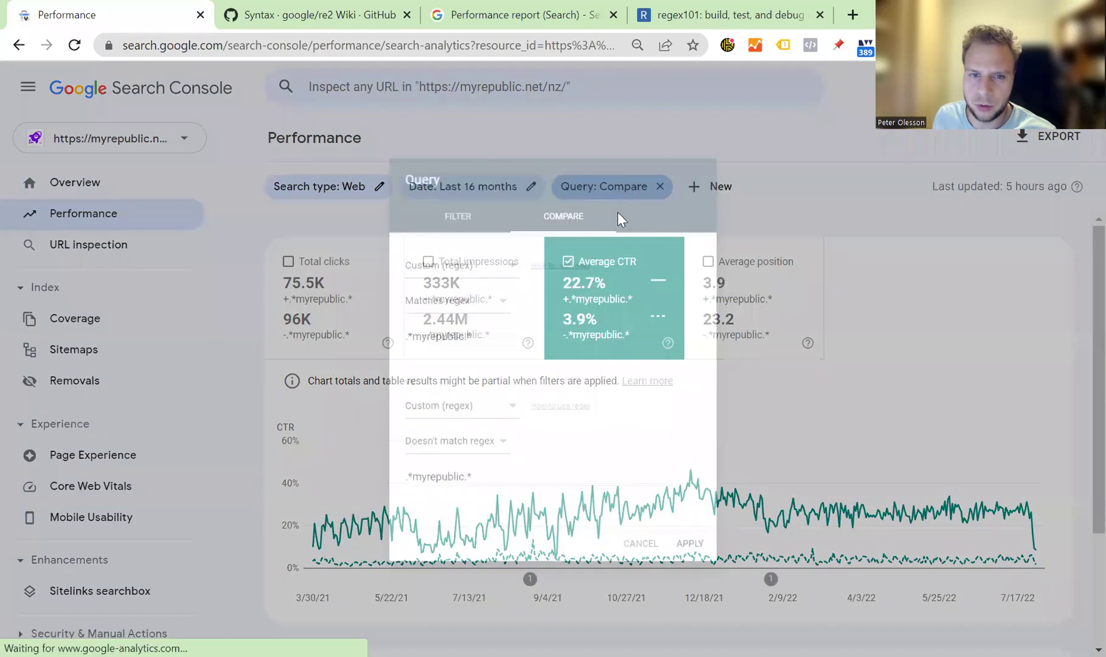
{"action": "left_click", "coordinate": [657, 577]}
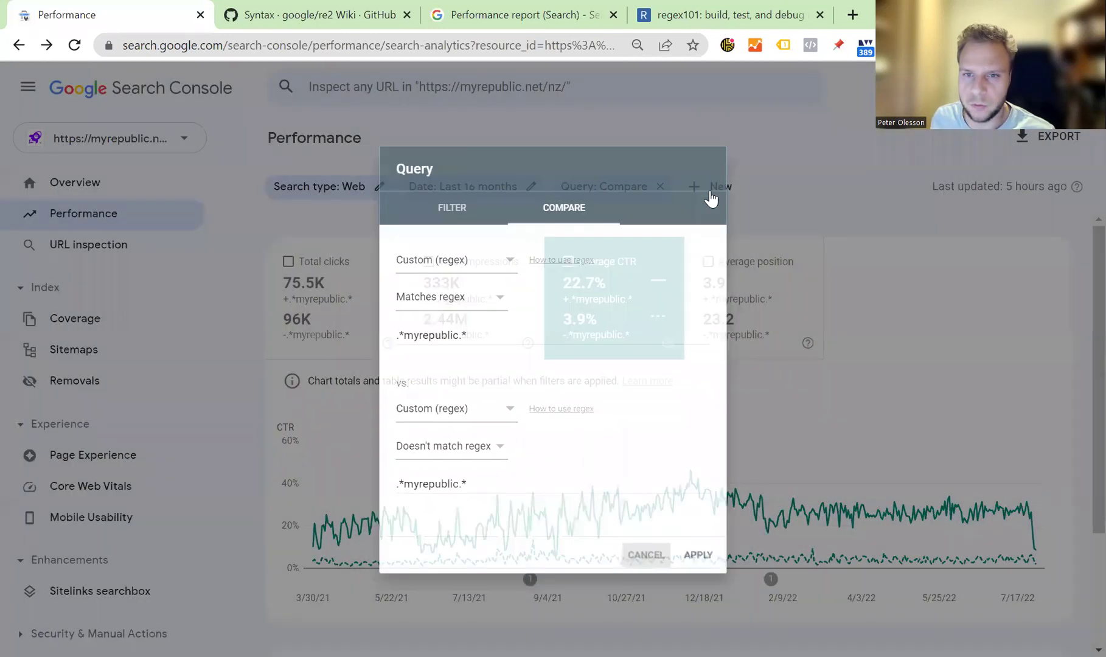
{"action": "left_click", "coordinate": [709, 190]}
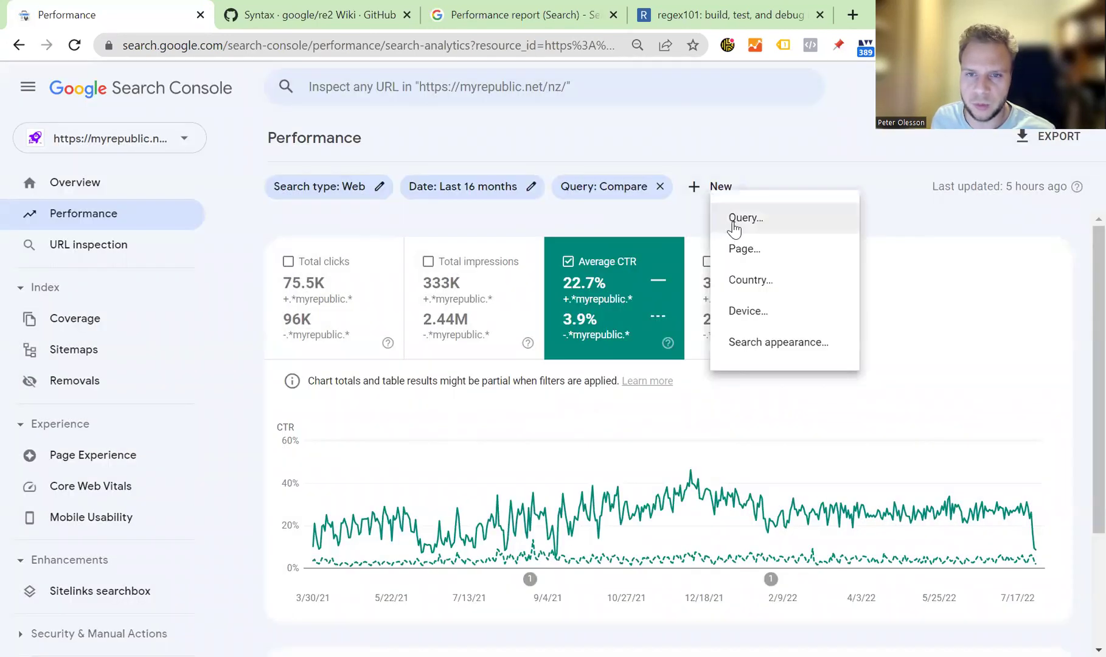
{"action": "left_click", "coordinate": [660, 188]}
{"action": "left_click", "coordinate": [660, 186]}
Step: Add a Page filter with Custom (regex) Matches regex set to .*fibre.*
{"action": "left_click", "coordinate": [587, 187]}
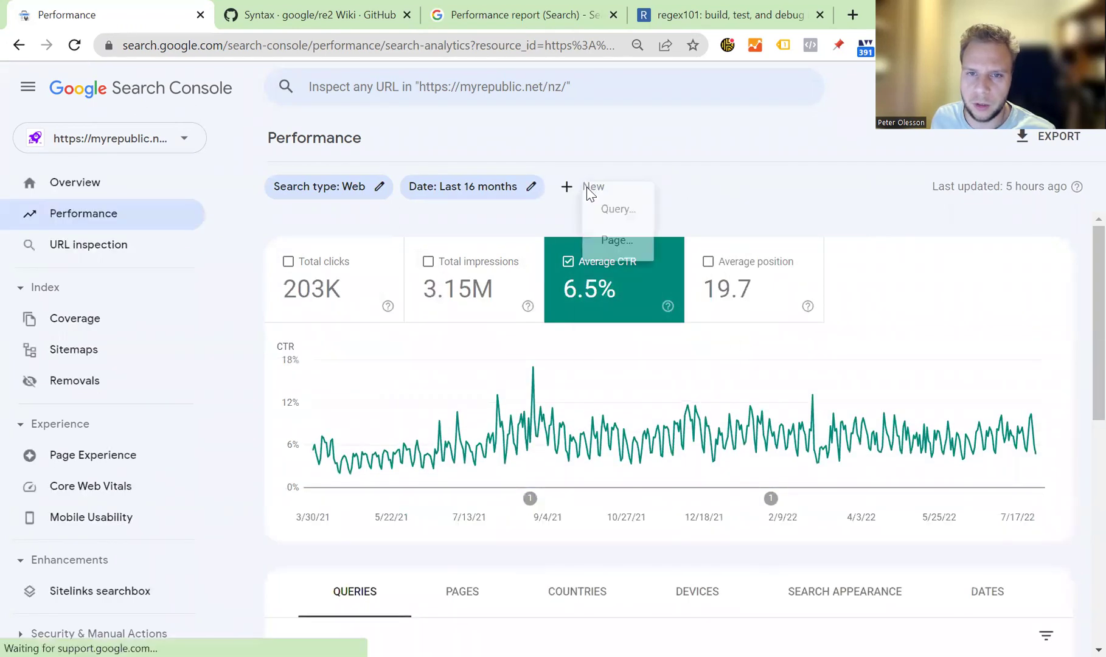
{"action": "left_click", "coordinate": [641, 255]}
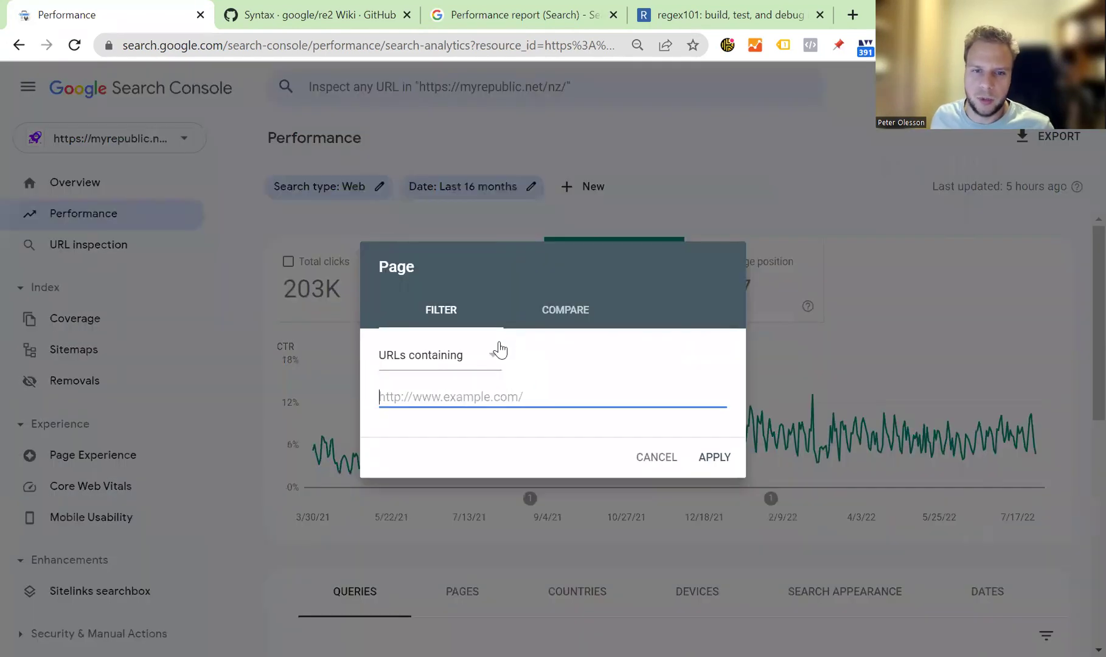
{"action": "left_click", "coordinate": [499, 350]}
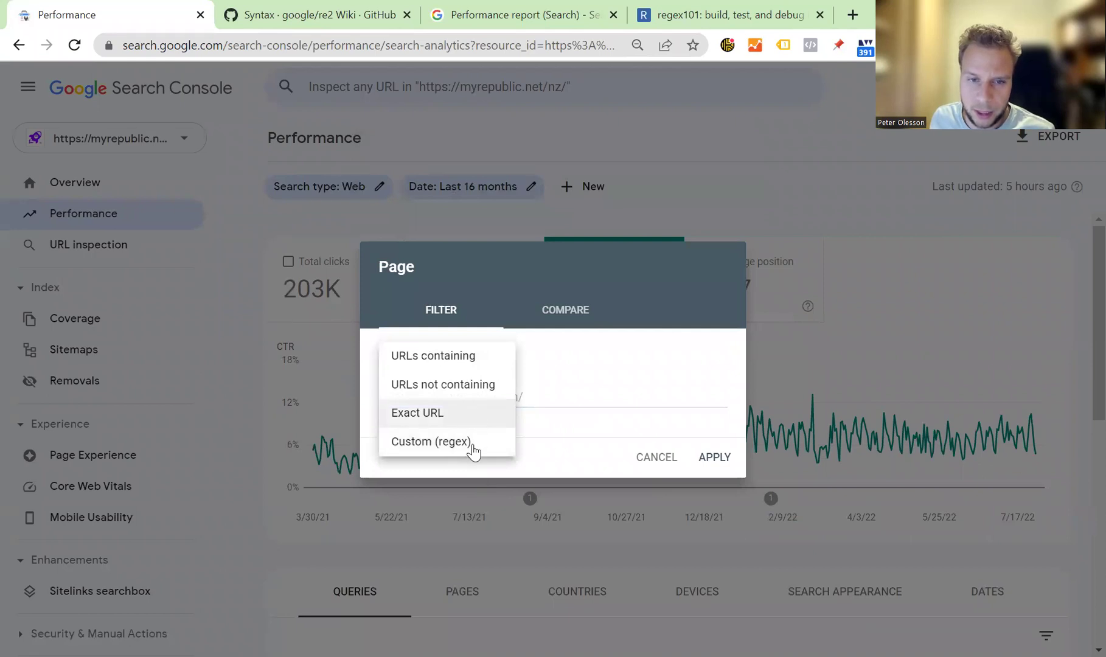
{"action": "left_click", "coordinate": [473, 451]}
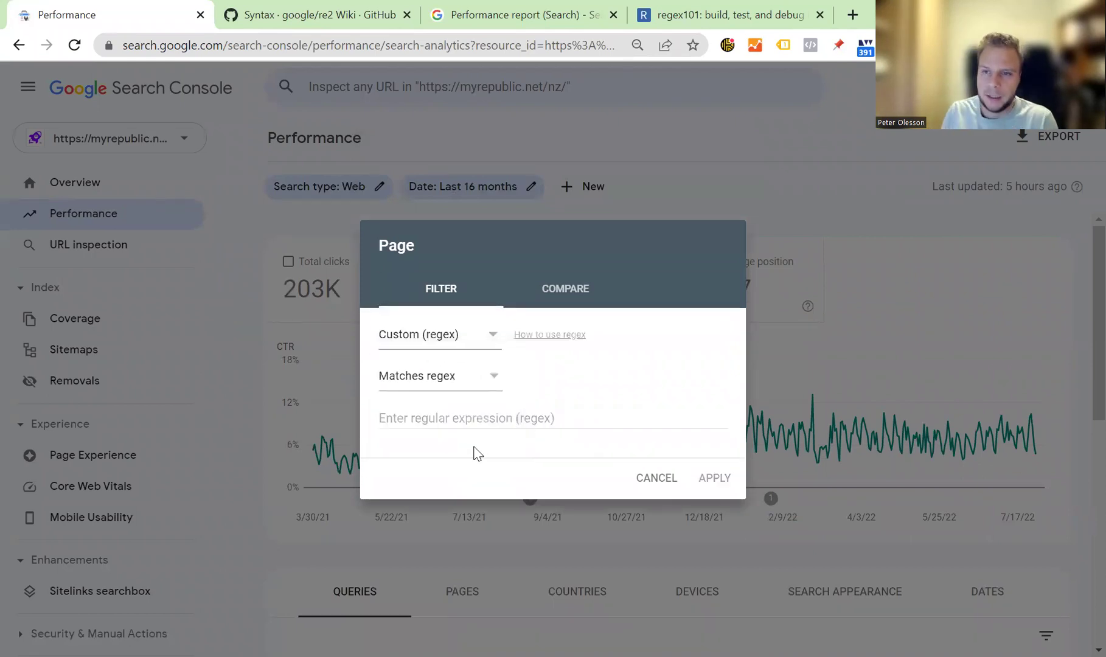
{"action": "left_click", "coordinate": [495, 420]}
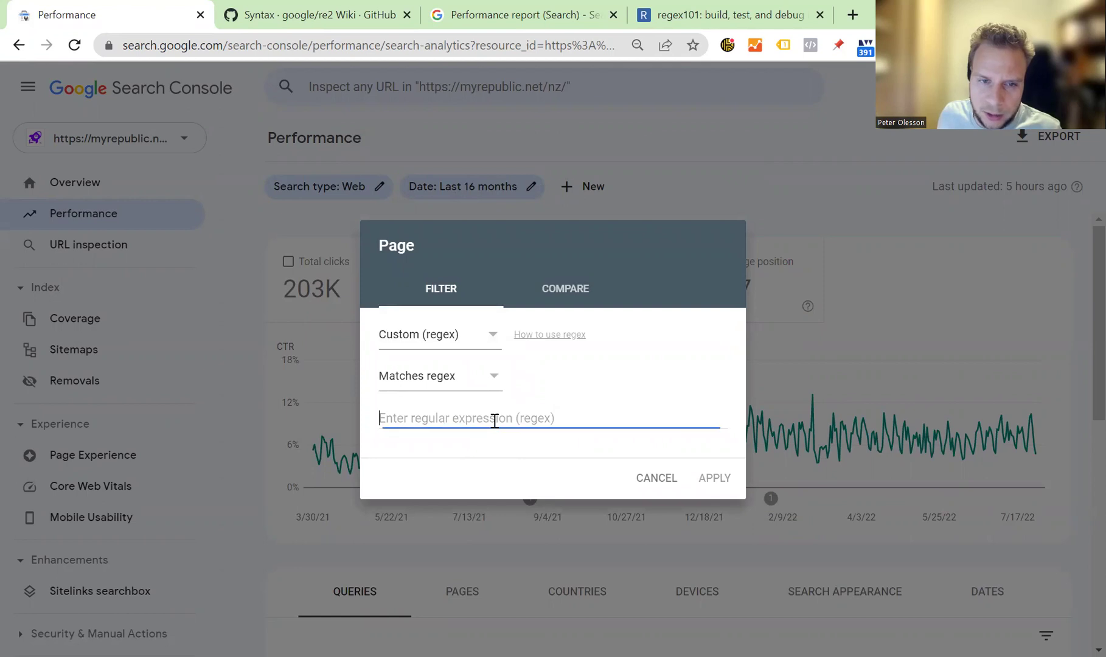
{"action": "type", "text": ".*"}
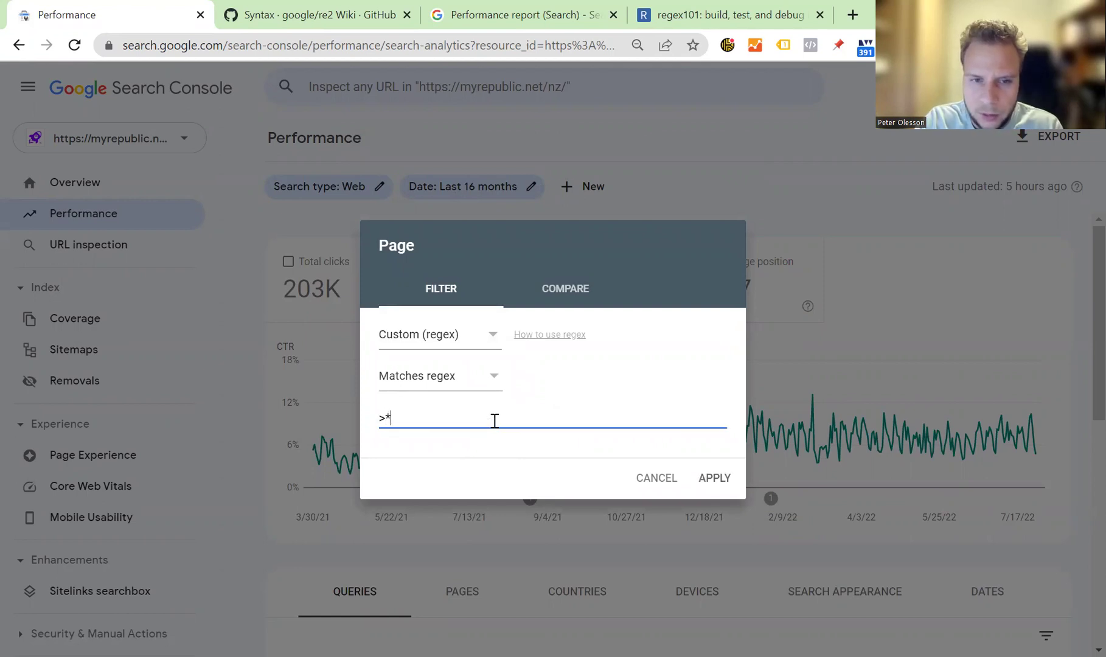
{"action": "key", "text": "BackSpace"}
{"action": "key", "text": "BackSpace"}
{"action": "type", "text": "."}
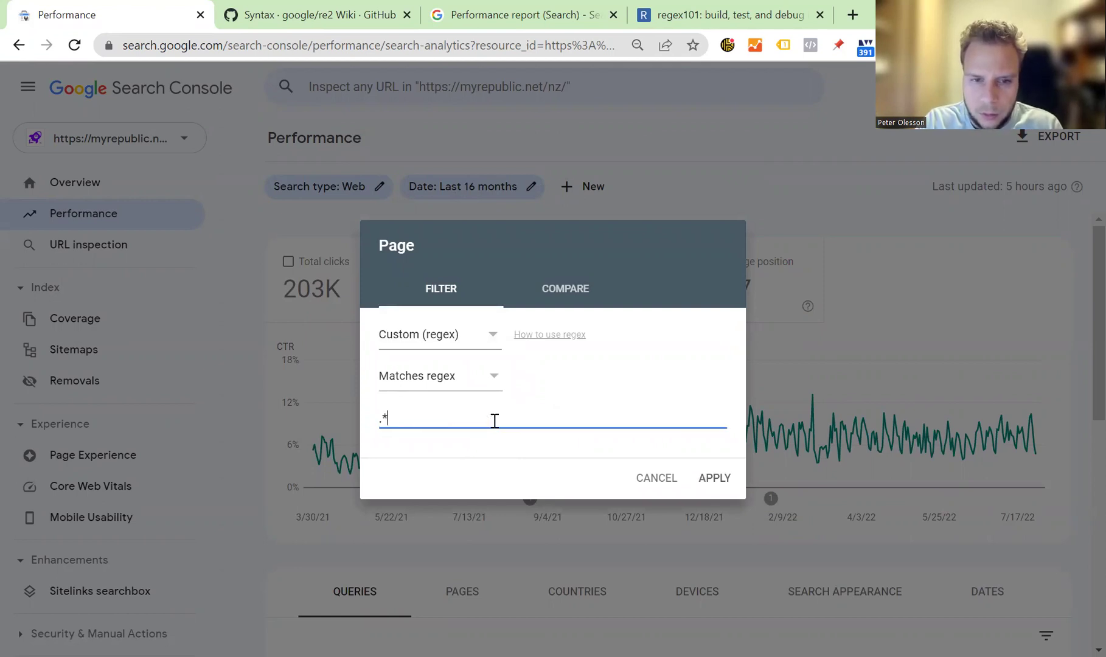
{"action": "type", "text": "*fibre"}
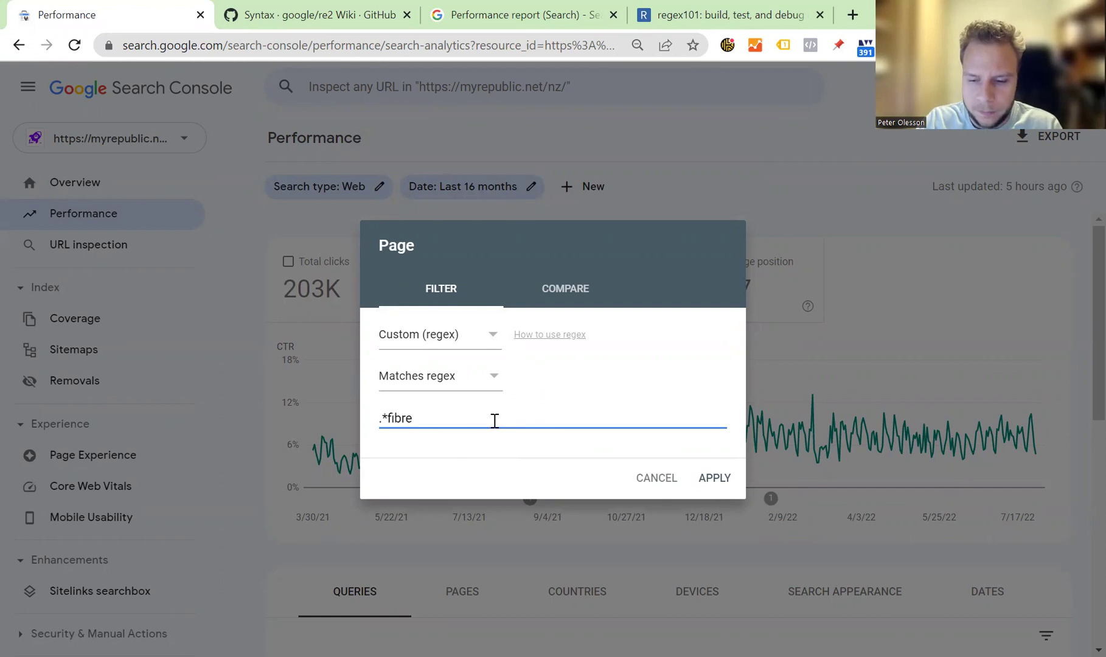
{"action": "type", "text": ".*"}
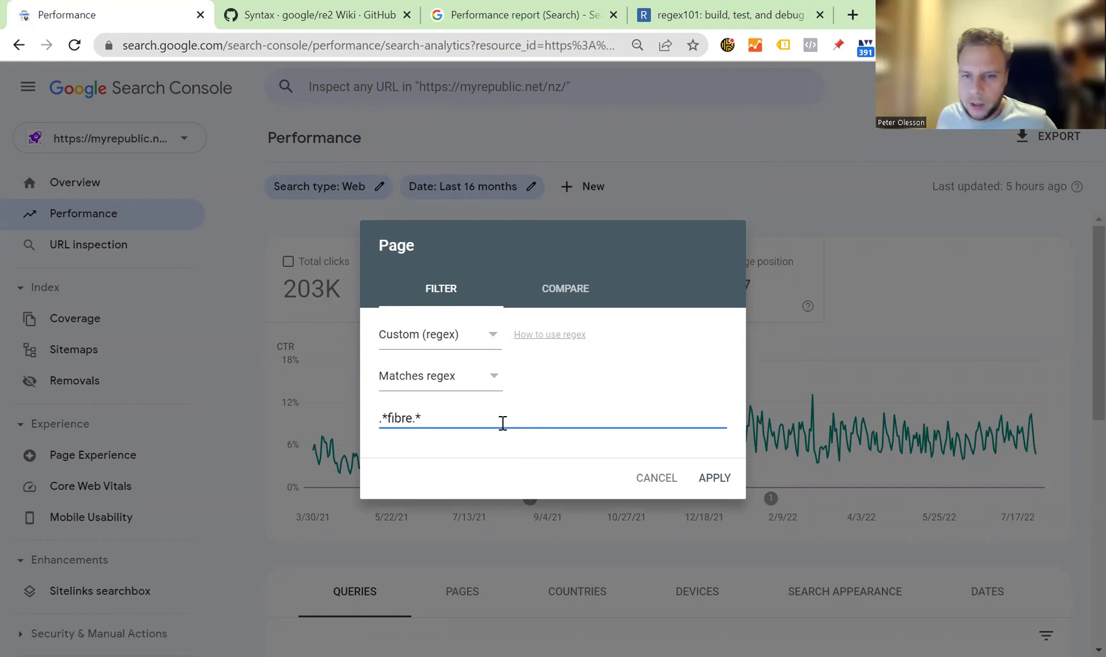
Step: Apply the .*fibre.* page filter and view the top fibre pages with their CTR
{"action": "left_click", "coordinate": [720, 481]}
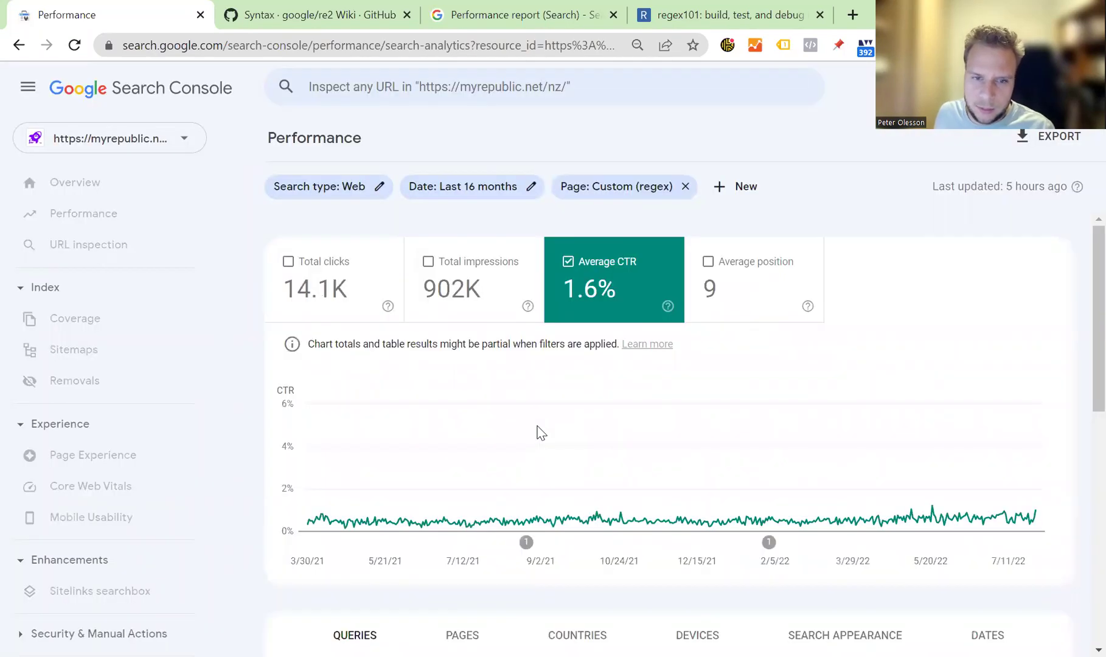
{"action": "scroll", "coordinate": [463, 530], "scroll_direction": "down", "scroll_amount": 4}
{"action": "left_click", "coordinate": [490, 390]}
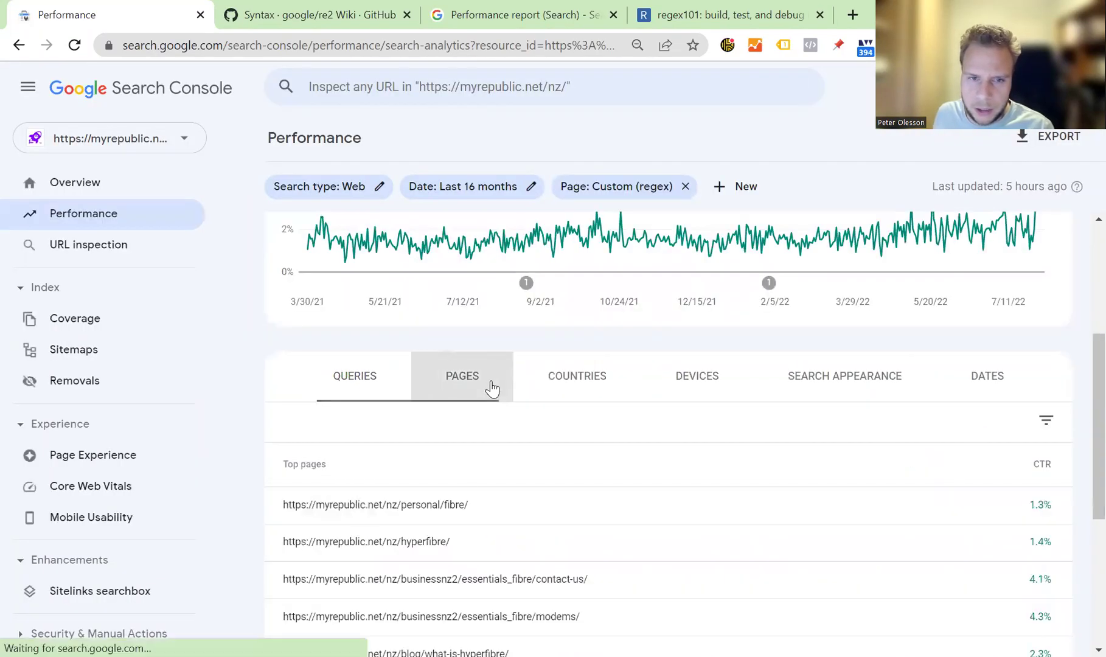
{"action": "scroll", "coordinate": [470, 462], "scroll_direction": "down", "scroll_amount": 1}
{"action": "scroll", "coordinate": [467, 481], "scroll_direction": "down", "scroll_amount": 2}
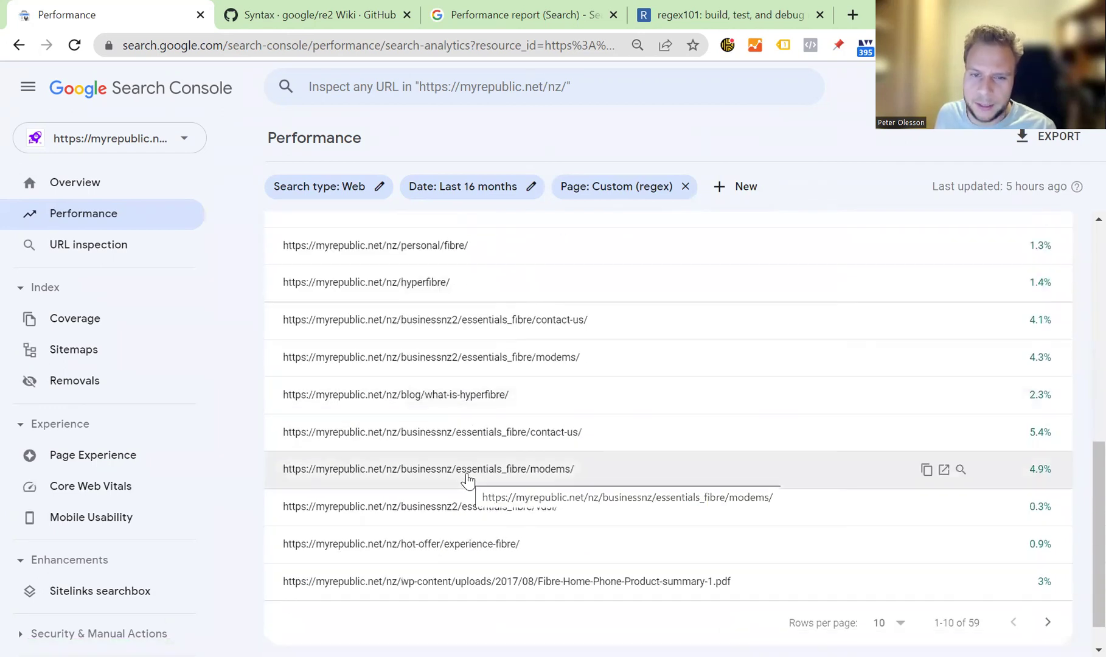
{"action": "scroll", "coordinate": [467, 481], "scroll_direction": "up", "scroll_amount": 3}
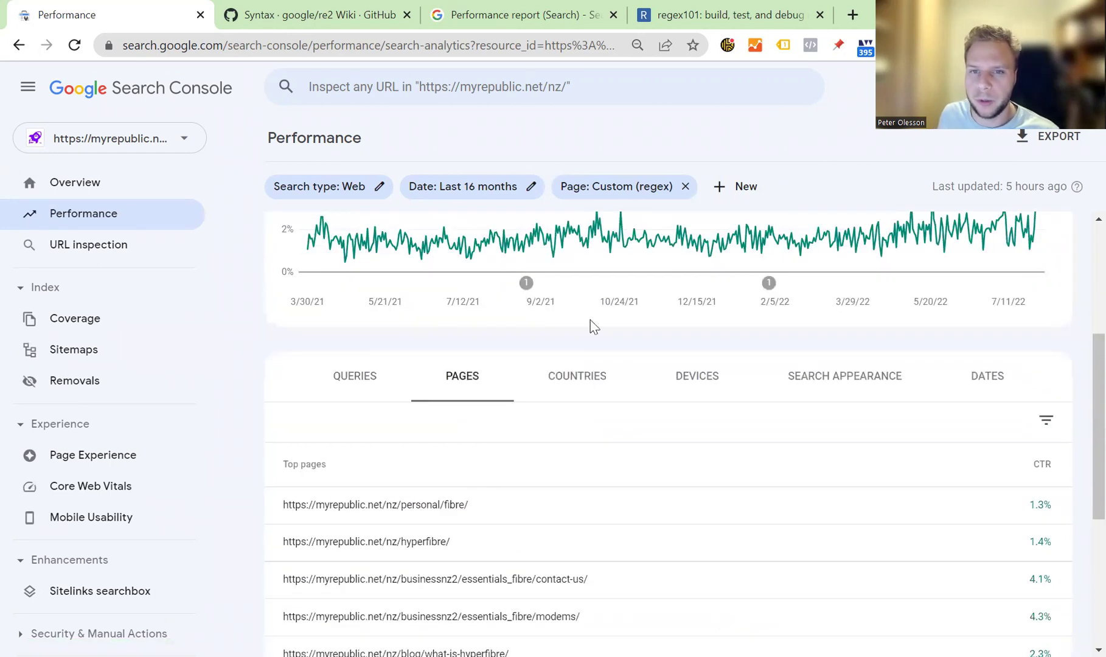
Step: Change the page filter to Doesn't match regex .*fibre.* and review the non-fibre top pages
{"action": "left_click", "coordinate": [630, 184]}
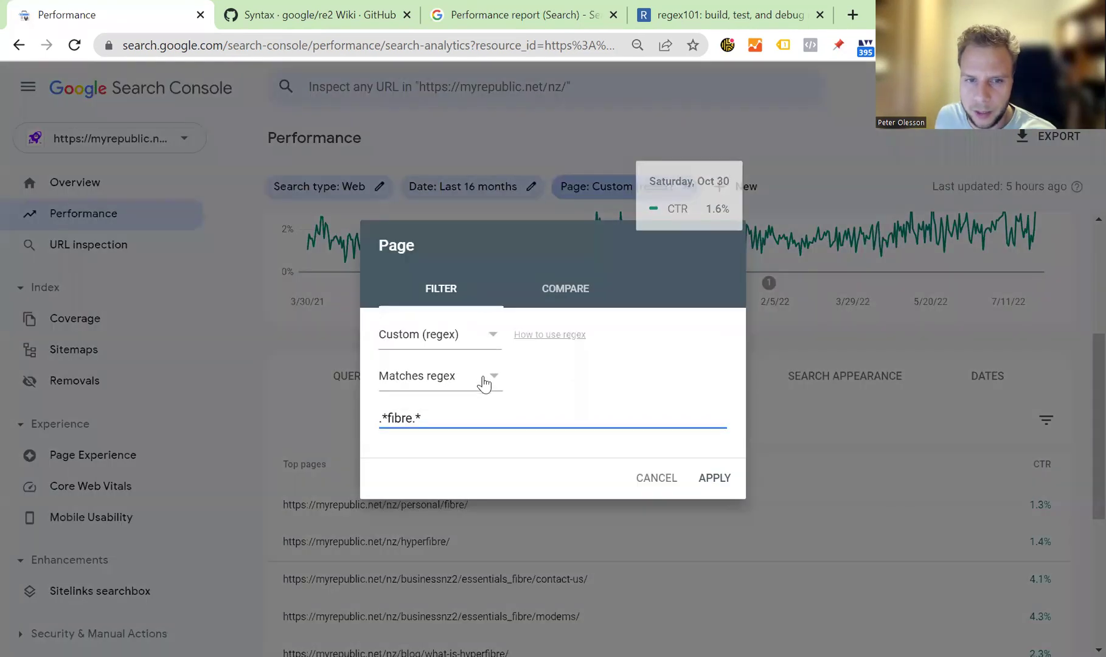
{"action": "left_click", "coordinate": [485, 376]}
{"action": "left_click", "coordinate": [473, 409]}
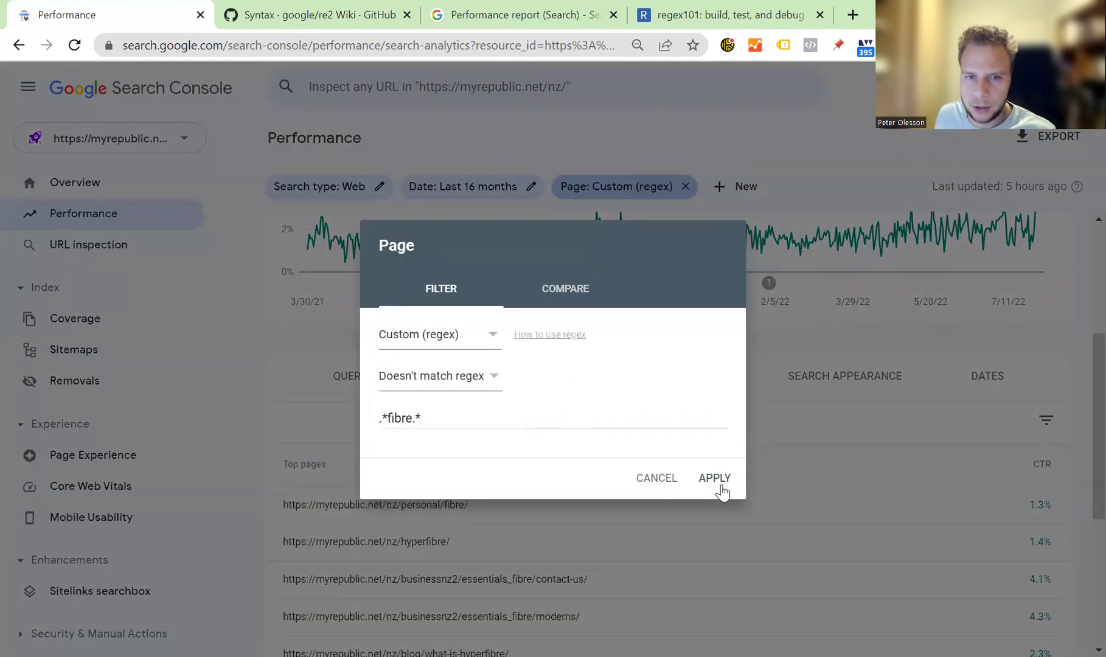
{"action": "left_click", "coordinate": [714, 479]}
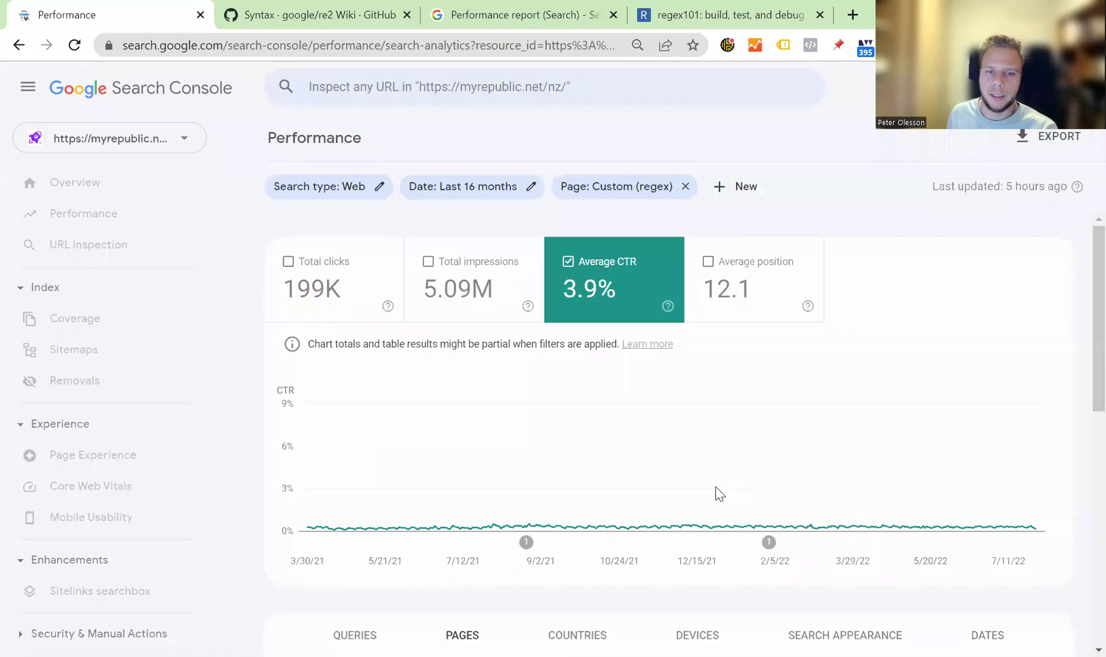
{"action": "scroll", "coordinate": [504, 523], "scroll_direction": "down", "scroll_amount": 6}
{"action": "scroll", "coordinate": [501, 523], "scroll_direction": "down", "scroll_amount": 2}
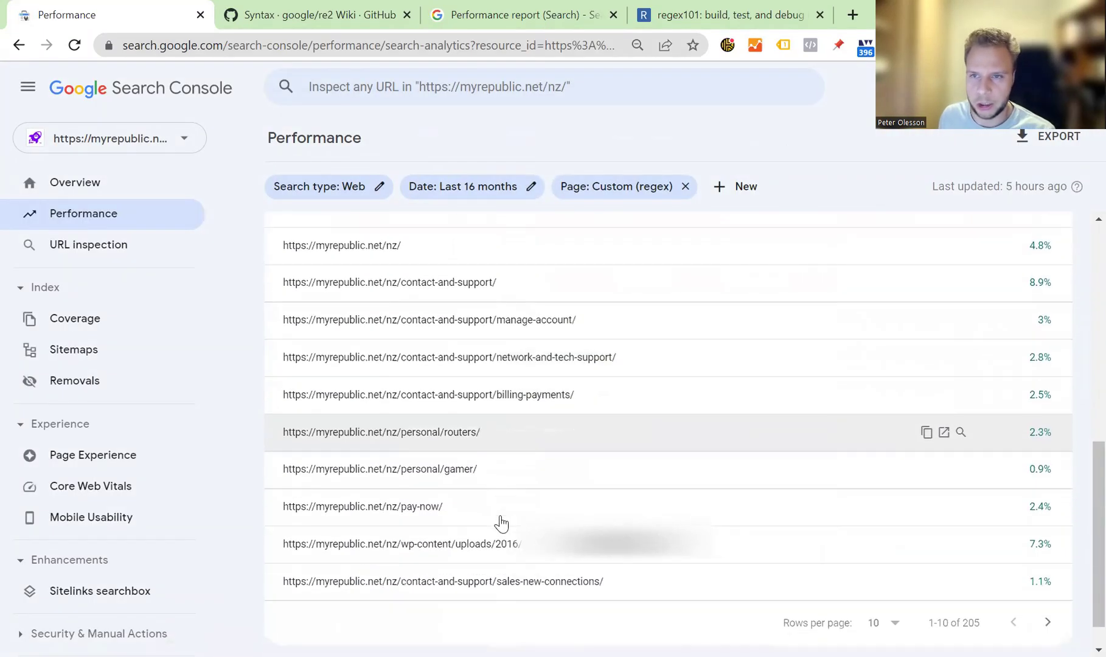